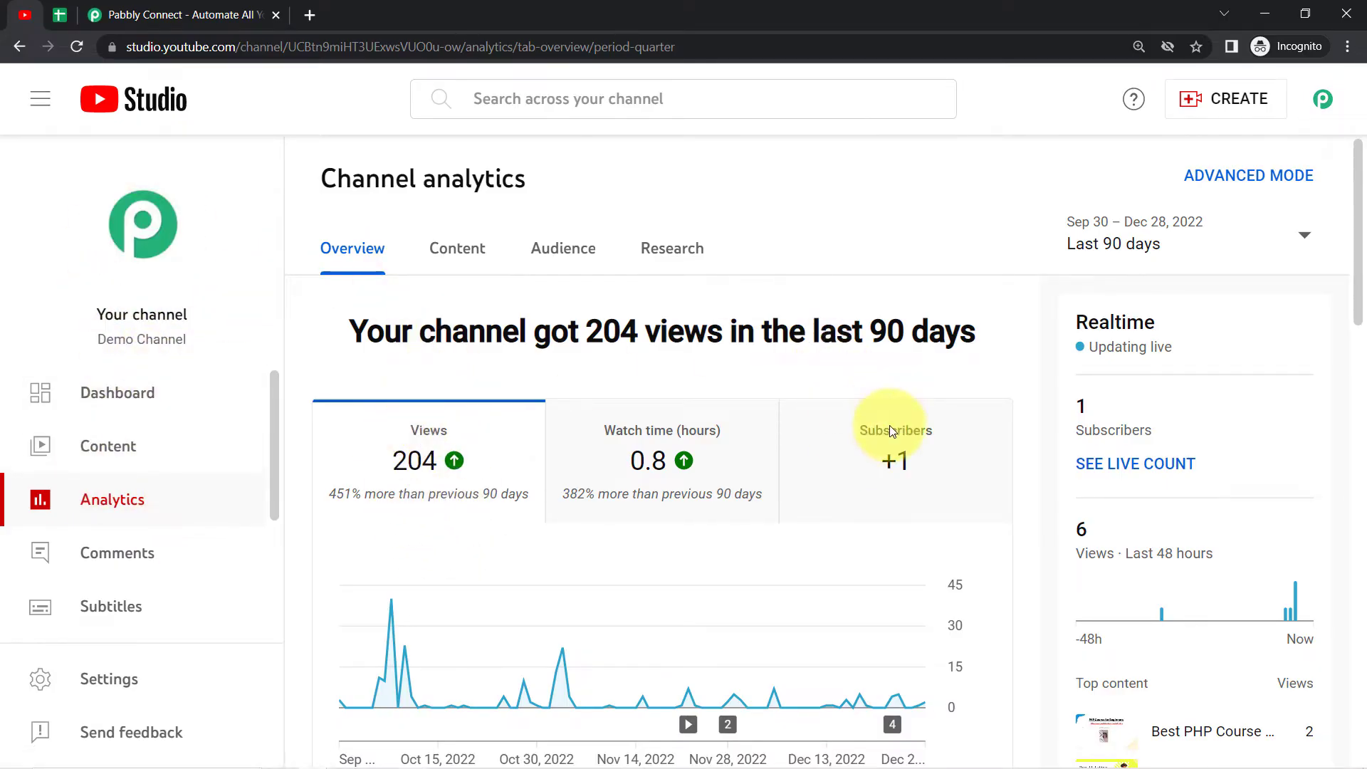
Compare the Date, Views and Subribers Added columns in the Google Sheets spreadsheet with the channel analytics in YouTube Studio
left_click(57, 15)
left_click_drag(289, 297, 615, 578)
left_click(675, 490)
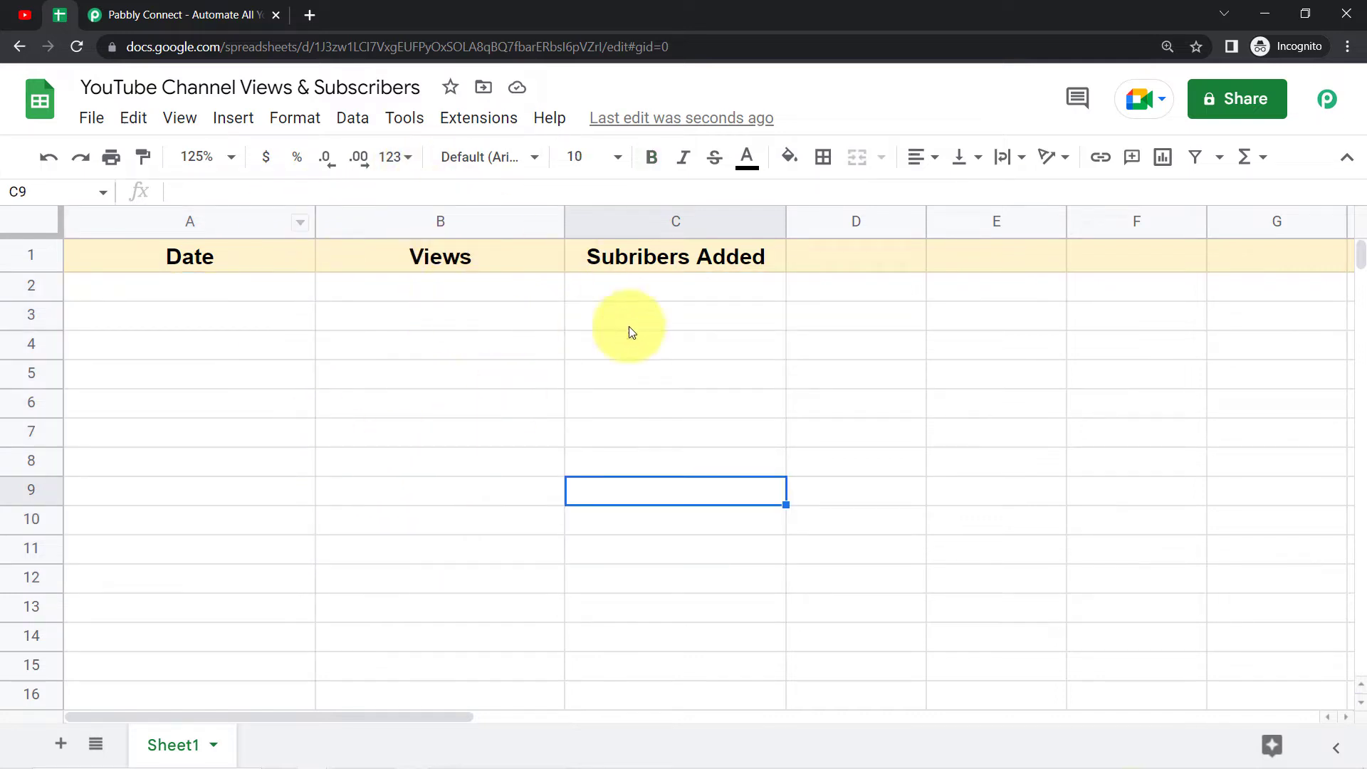
left_click(383, 467)
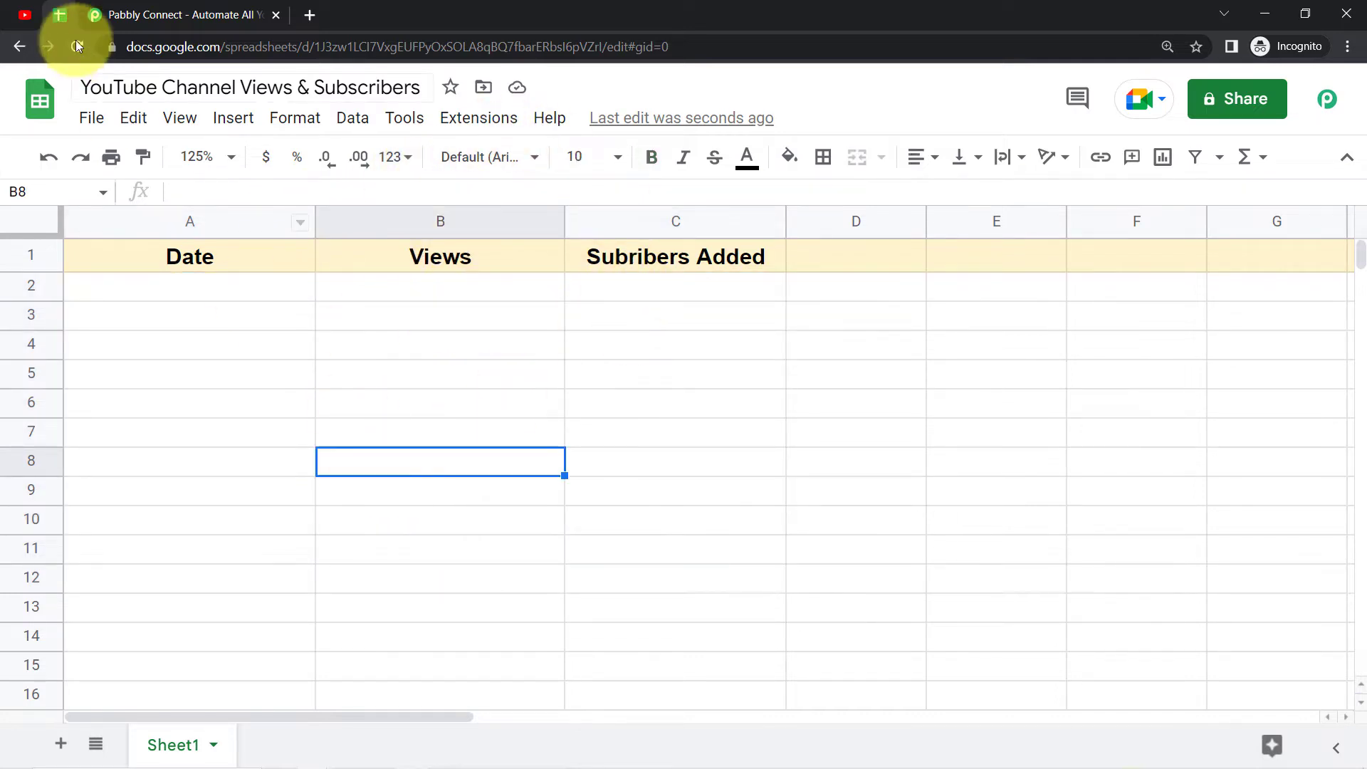
left_click(10, 16)
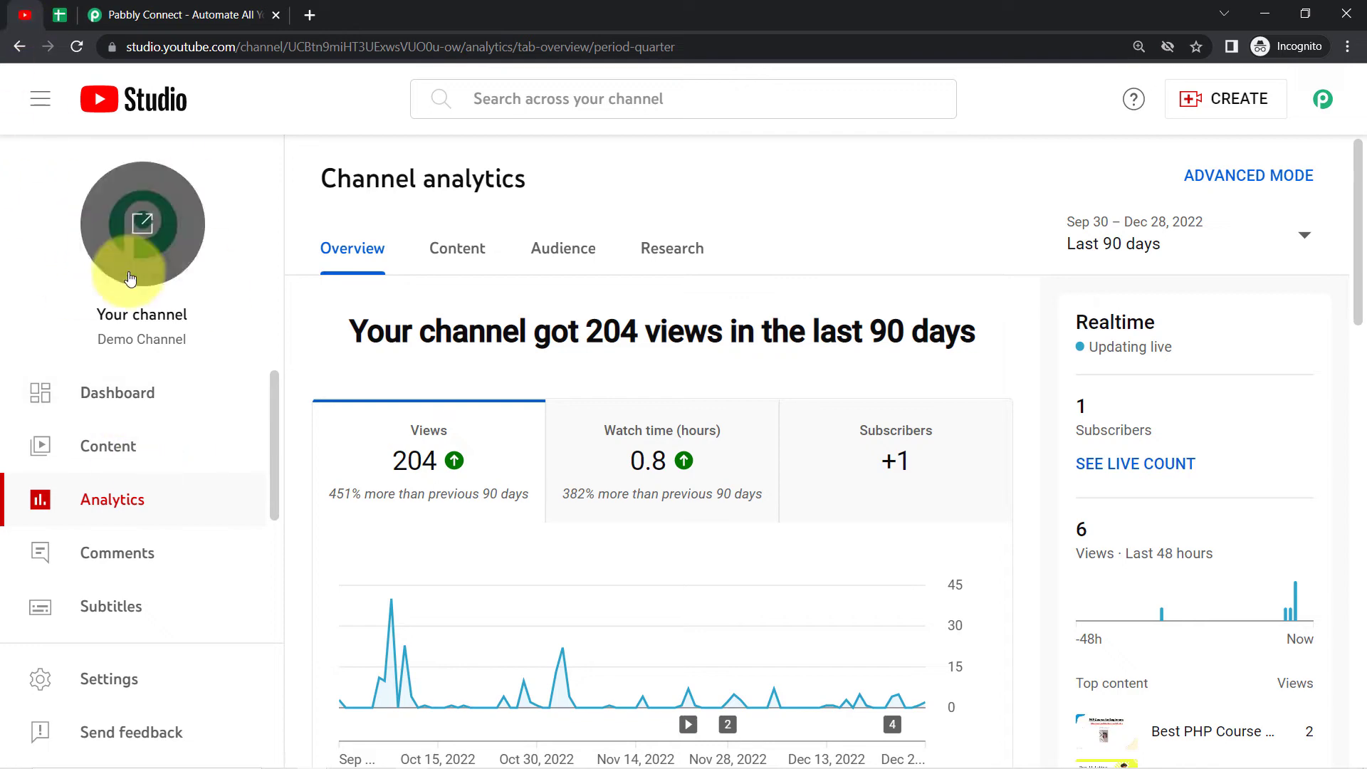
left_click(56, 17)
left_click(24, 15)
left_click(57, 16)
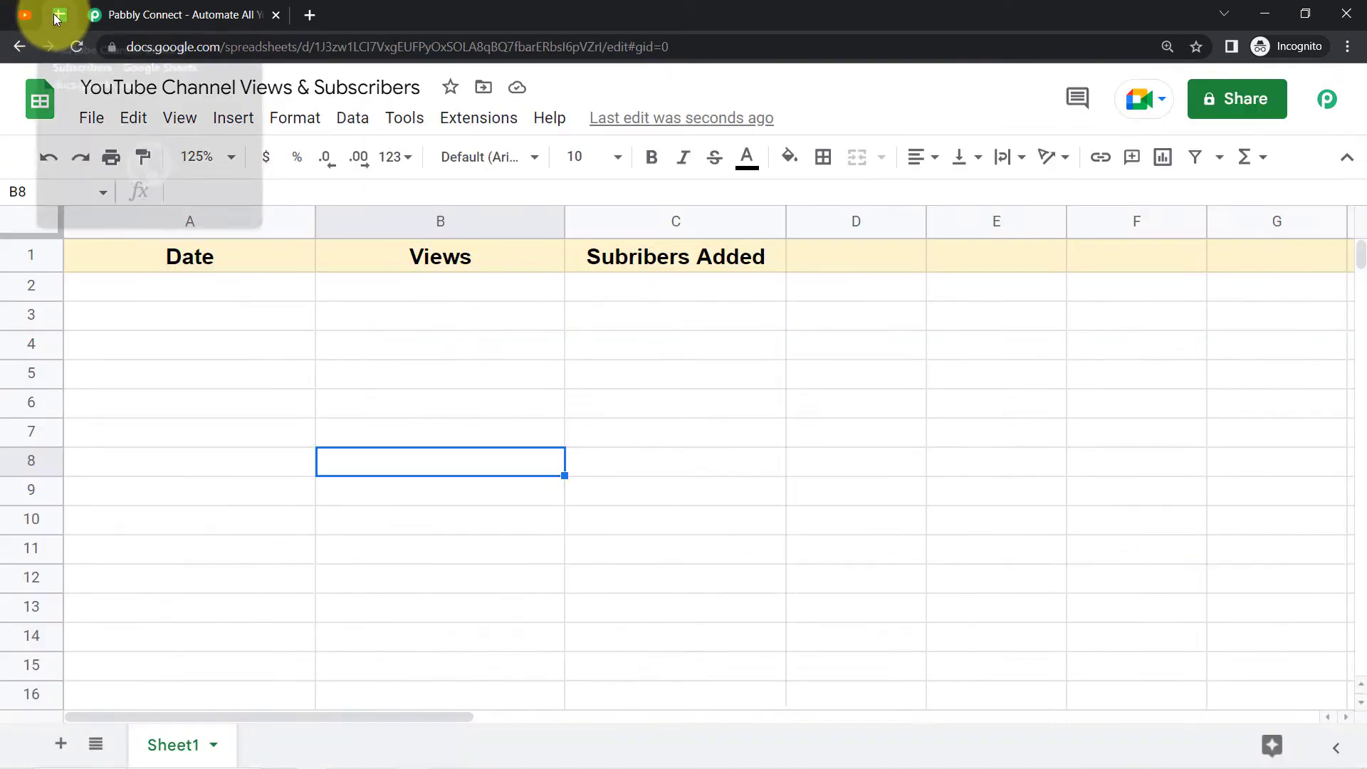
left_click(25, 15)
Switch to the Pabbly Connect website, sign in and open the Pabbly Connect dashboard
left_click(188, 15)
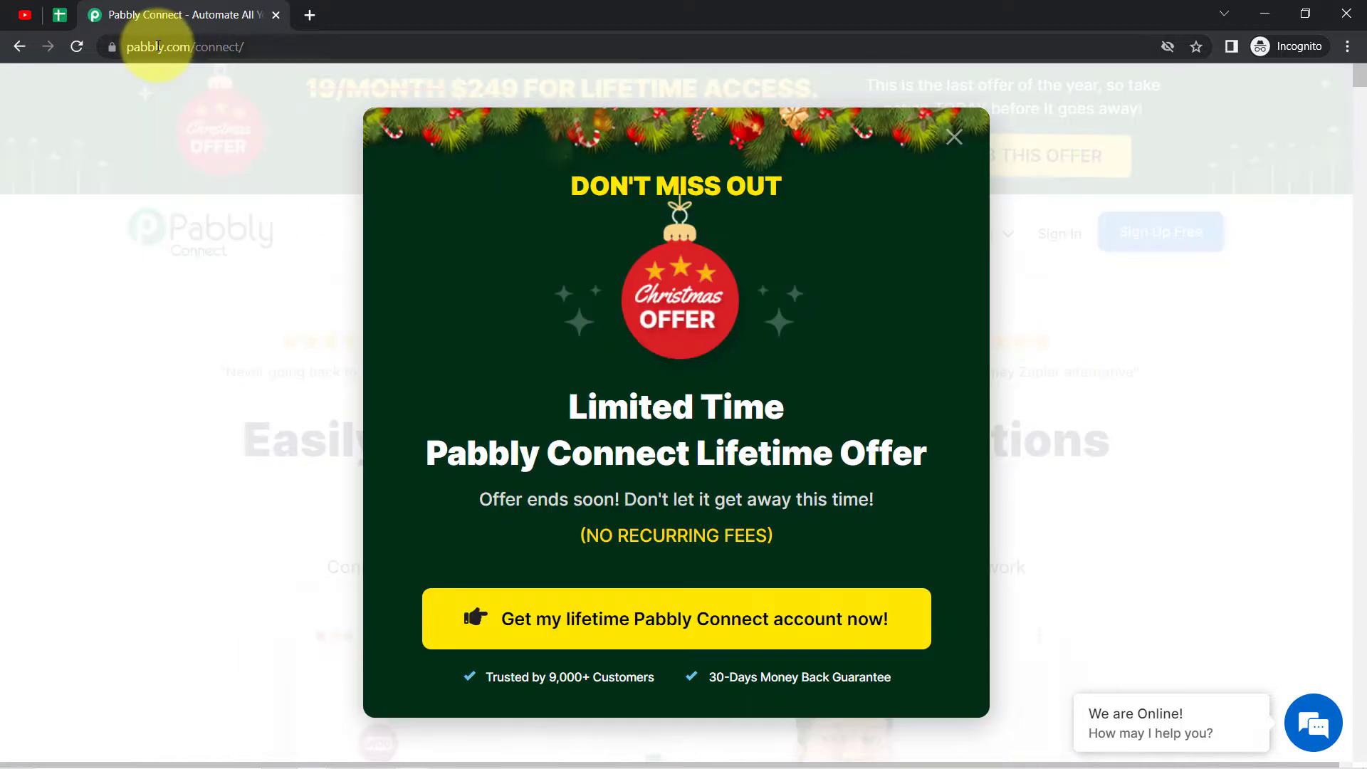
left_click_drag(151, 46, 314, 46)
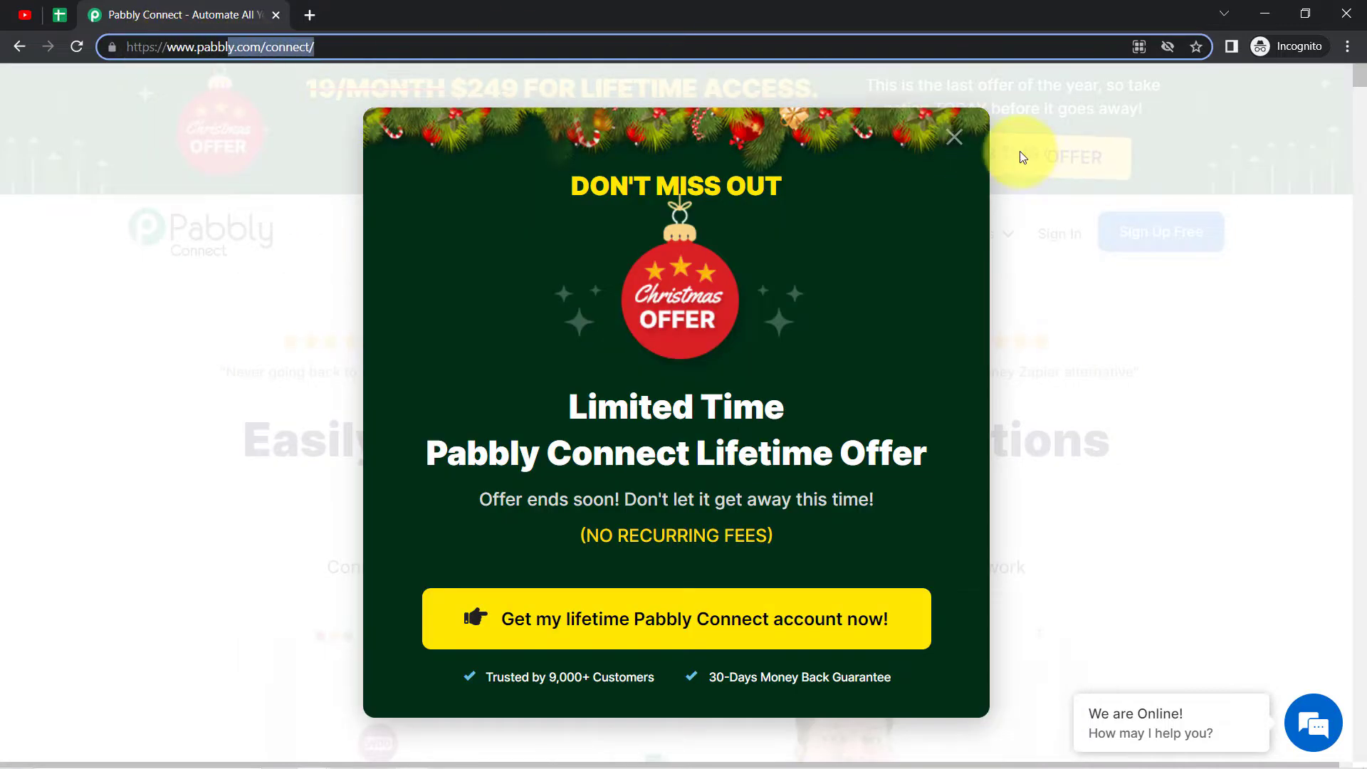
left_click(953, 139)
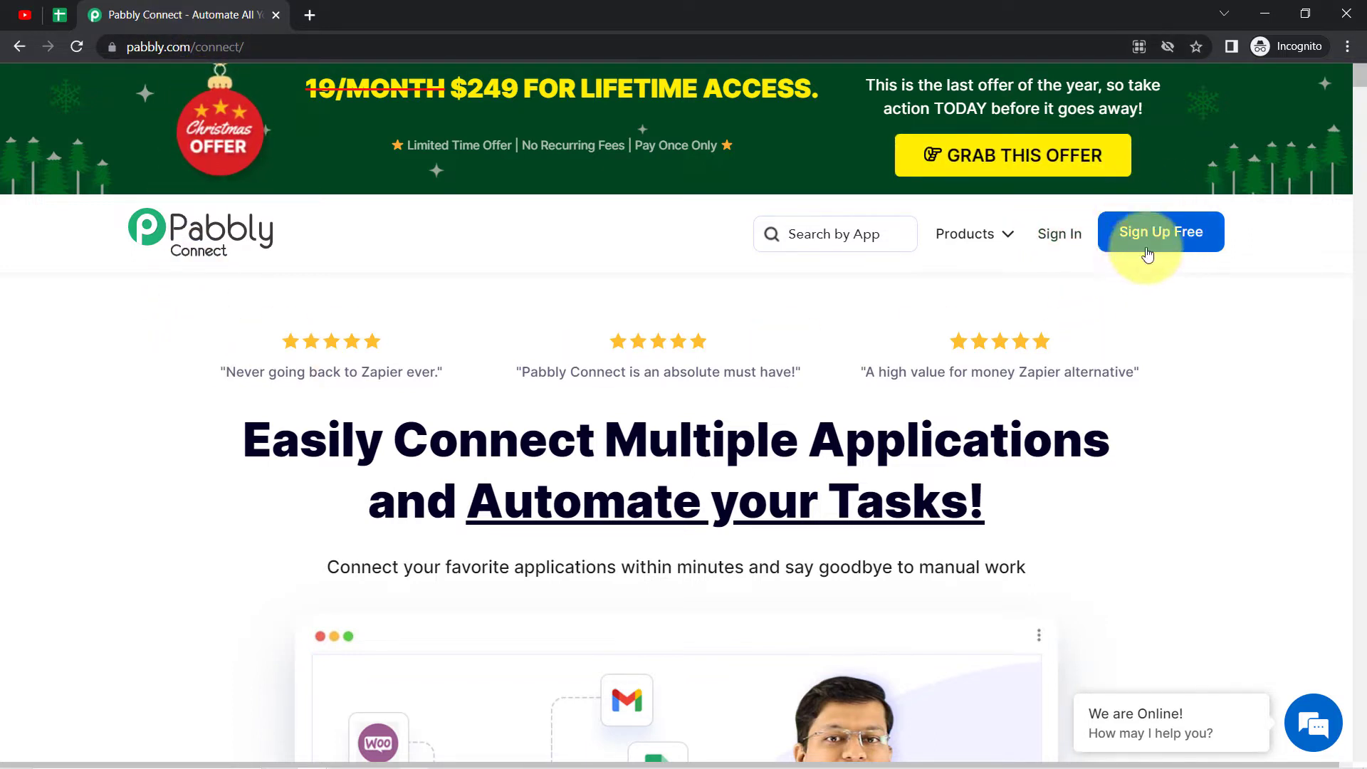
left_click(1047, 239)
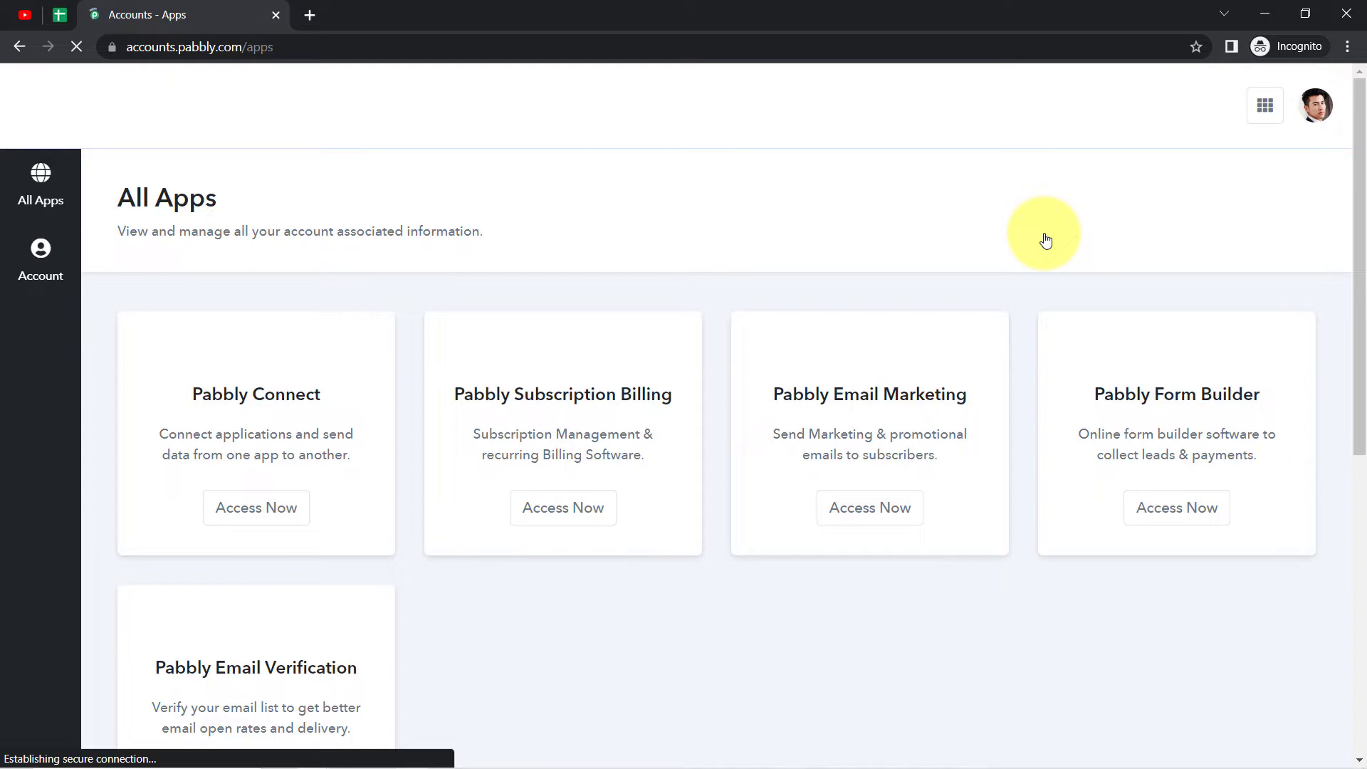
left_click(264, 526)
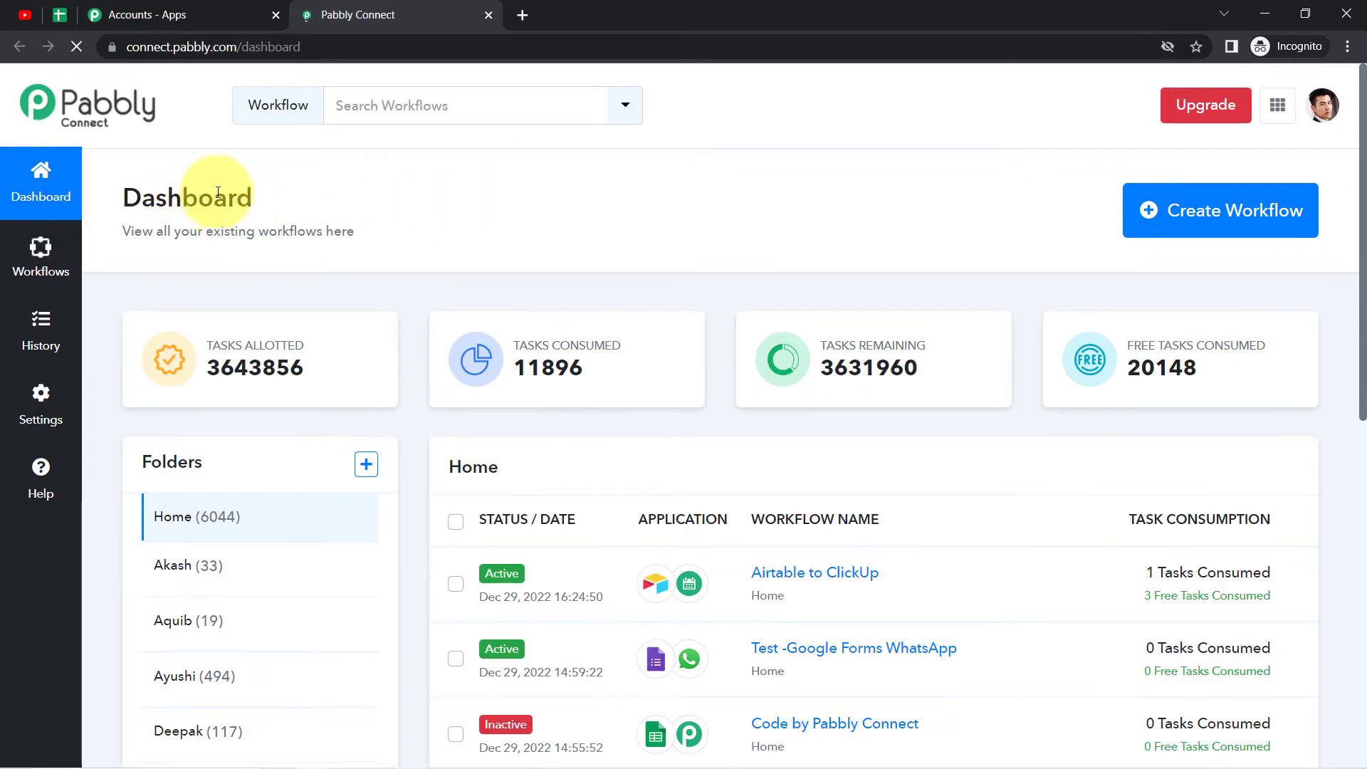
Create a new workflow named "Add YouTube Channel Views & Subscribers to Google Sheets"
left_click_drag(185, 199, 264, 192)
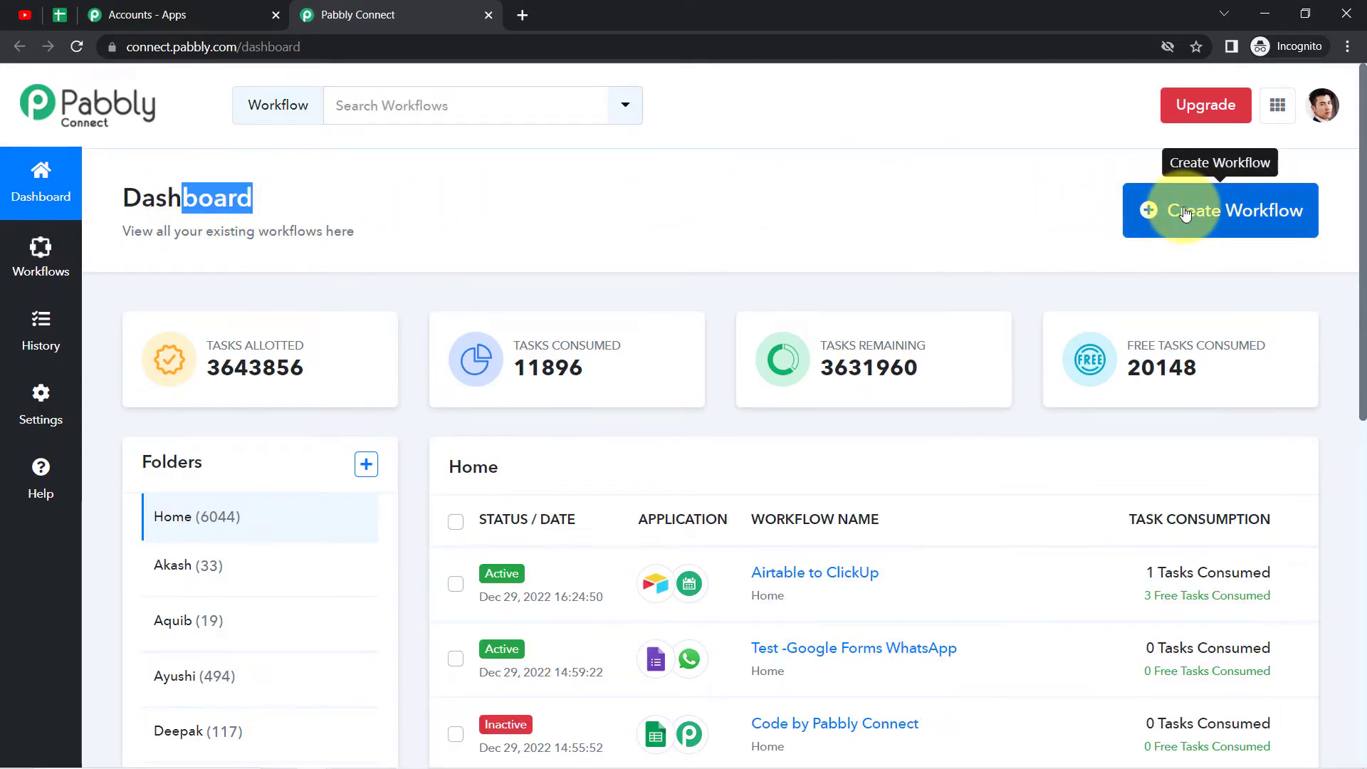
left_click(1184, 213)
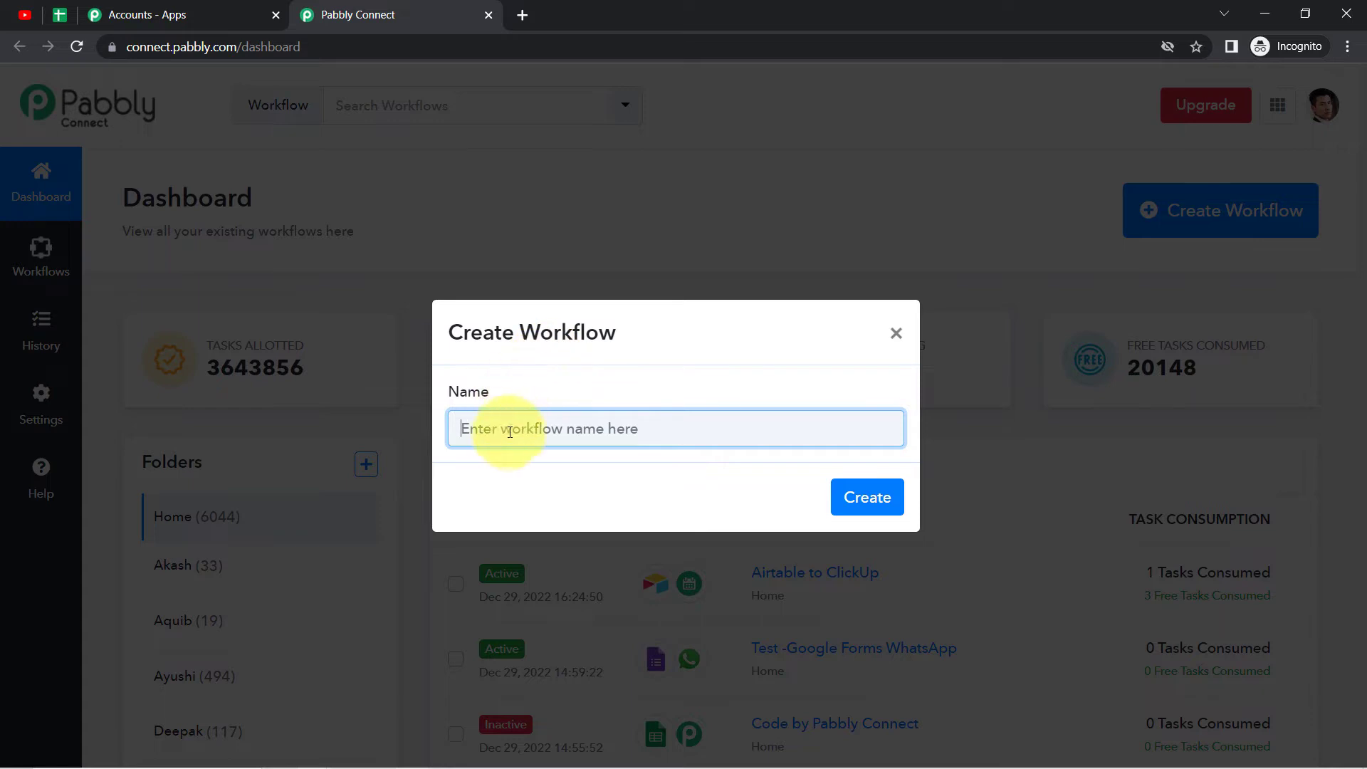
key("ctrl+v")
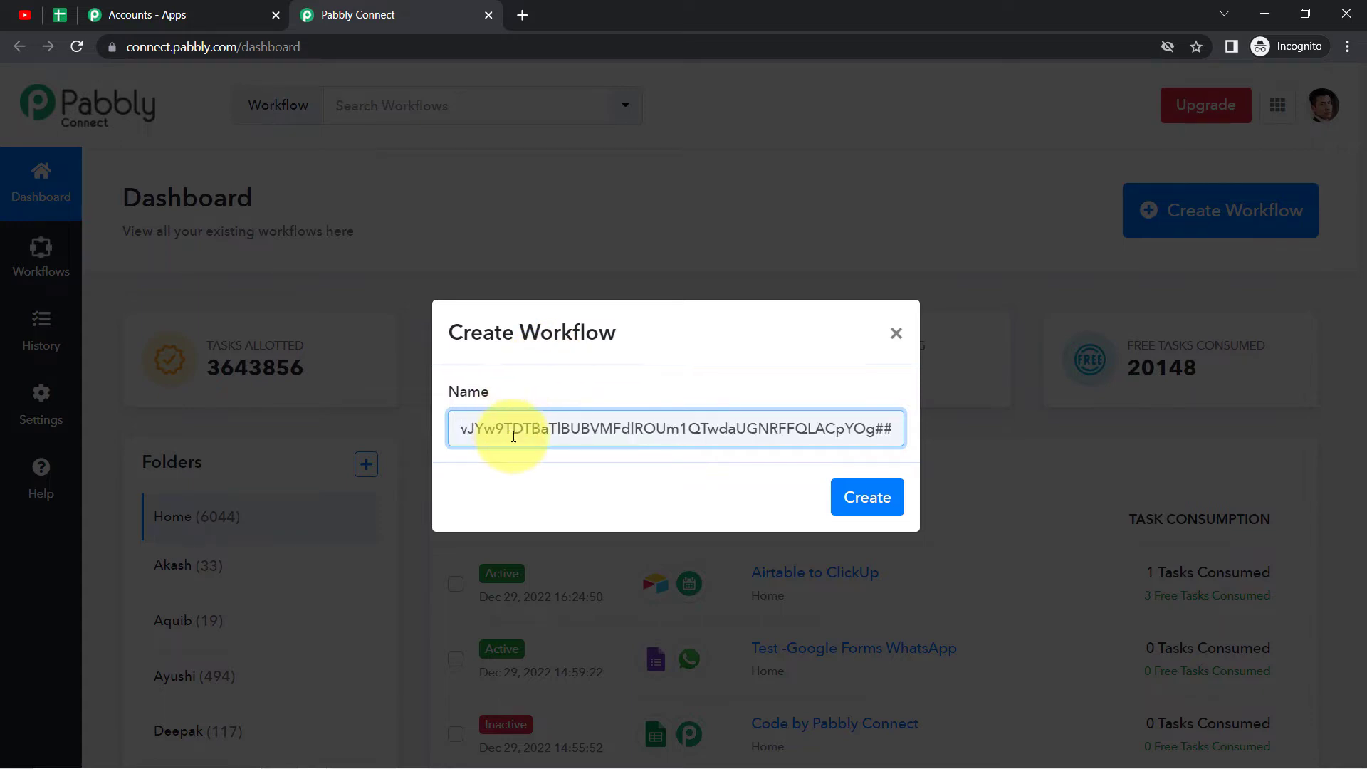
key("ctrl+z")
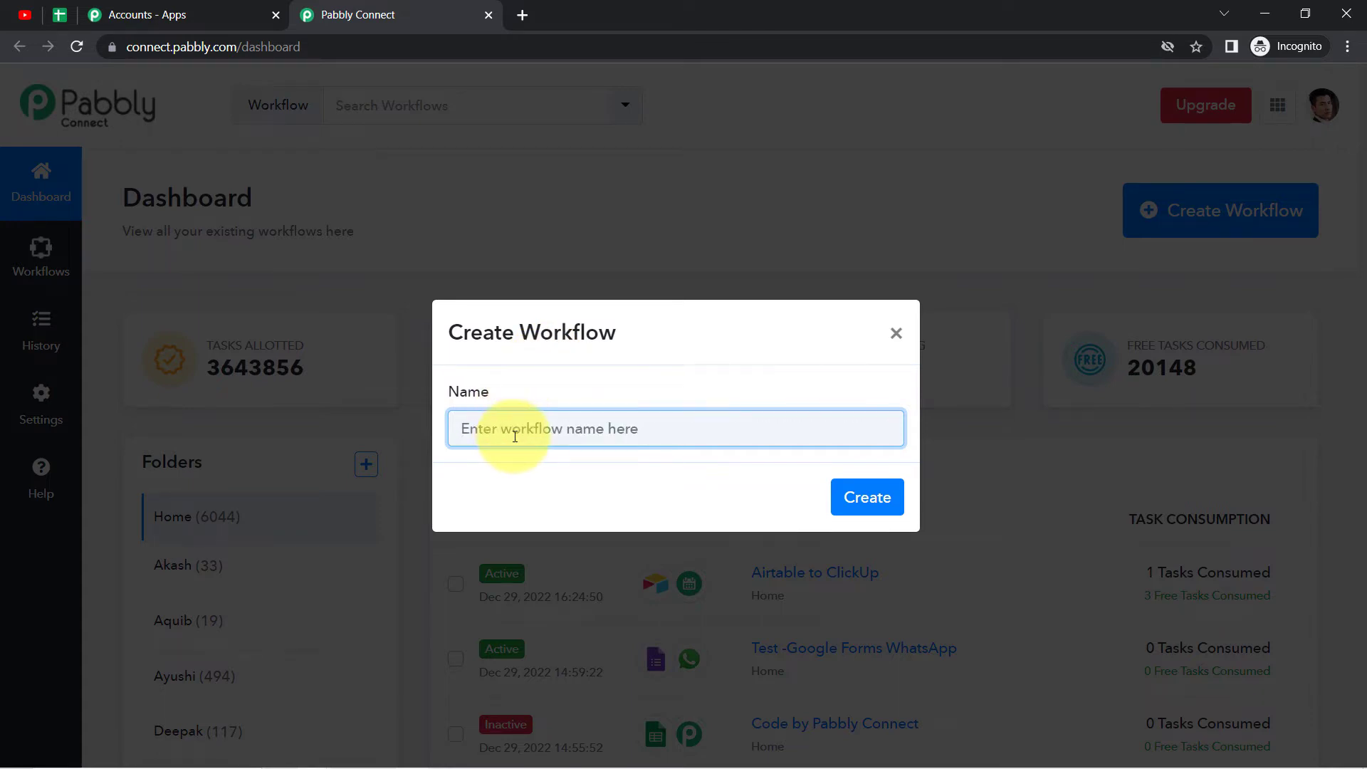
left_click_drag(482, 428, 836, 432)
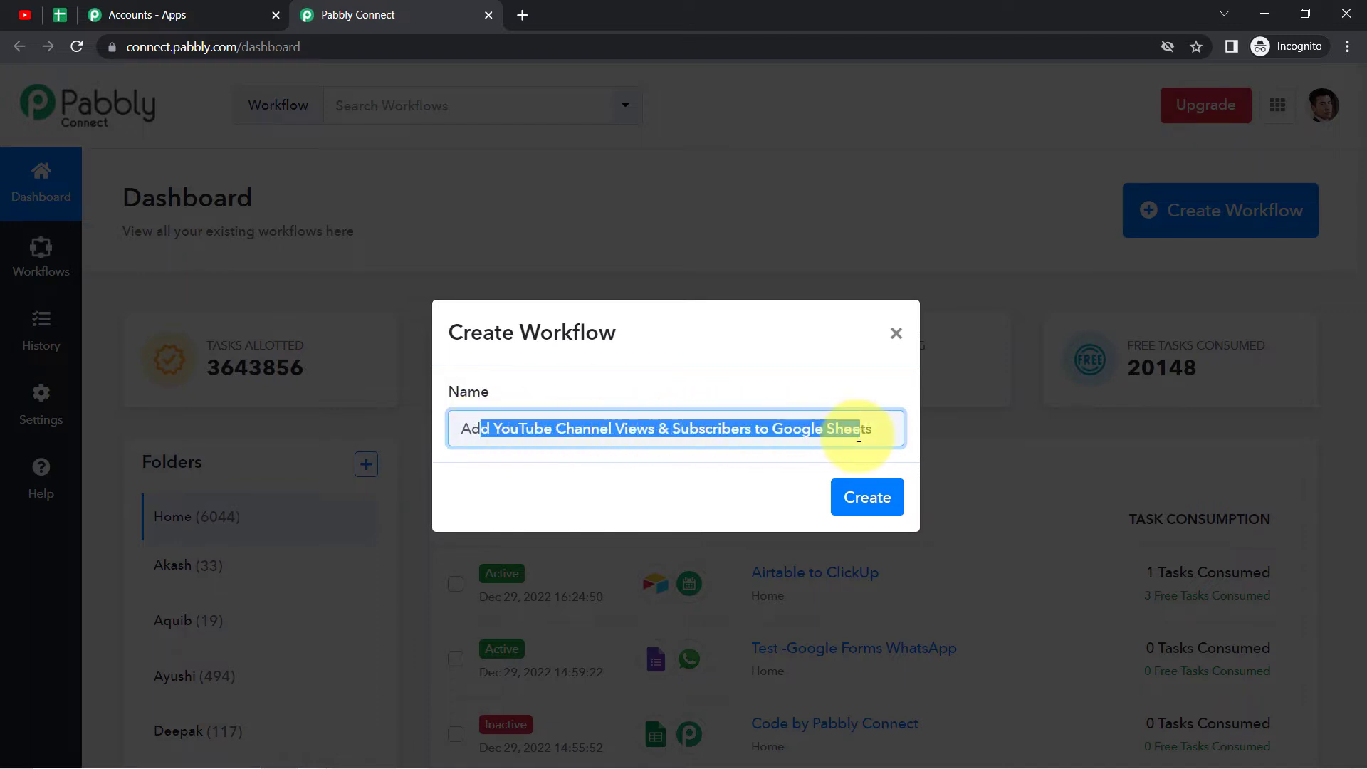
left_click(858, 436)
left_click(877, 499)
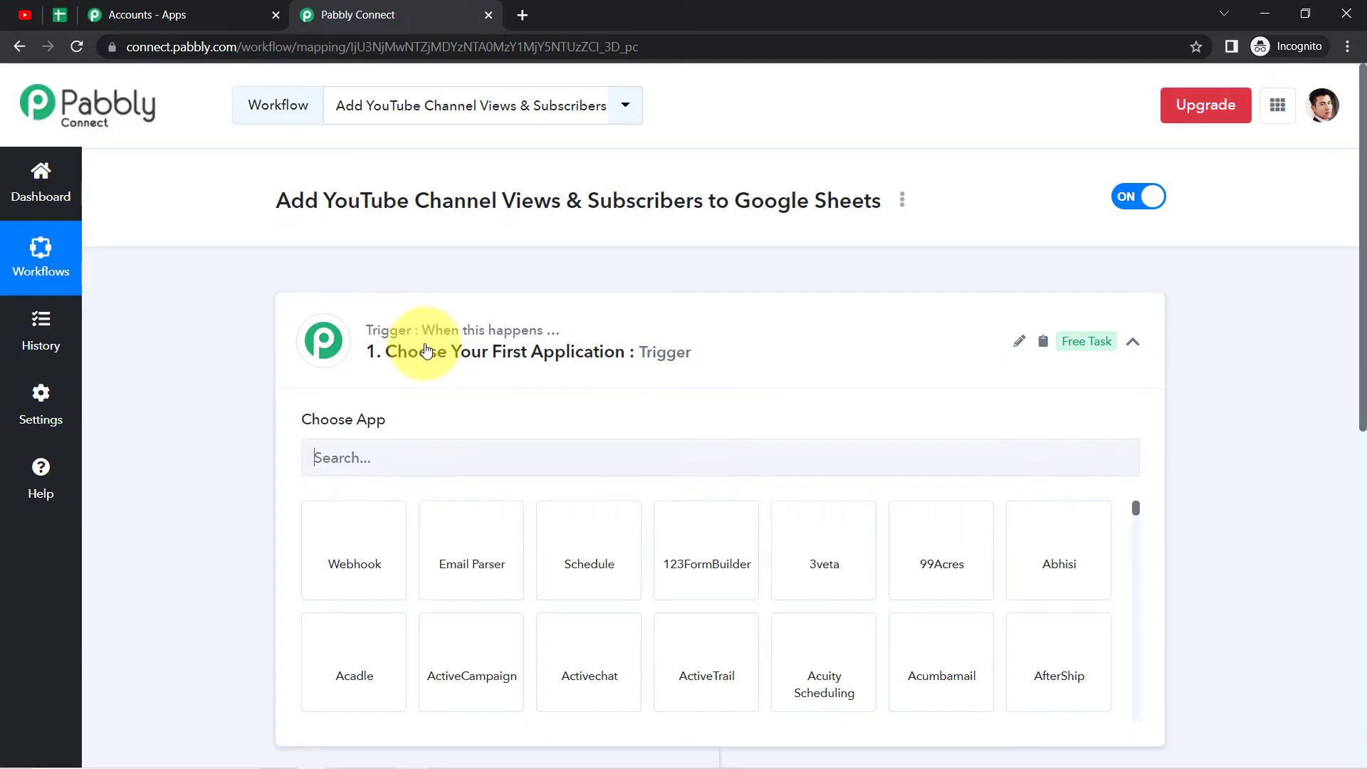
Search the trigger apps for "sched" and choose Schedule as the workflow's trigger application
left_click(461, 343)
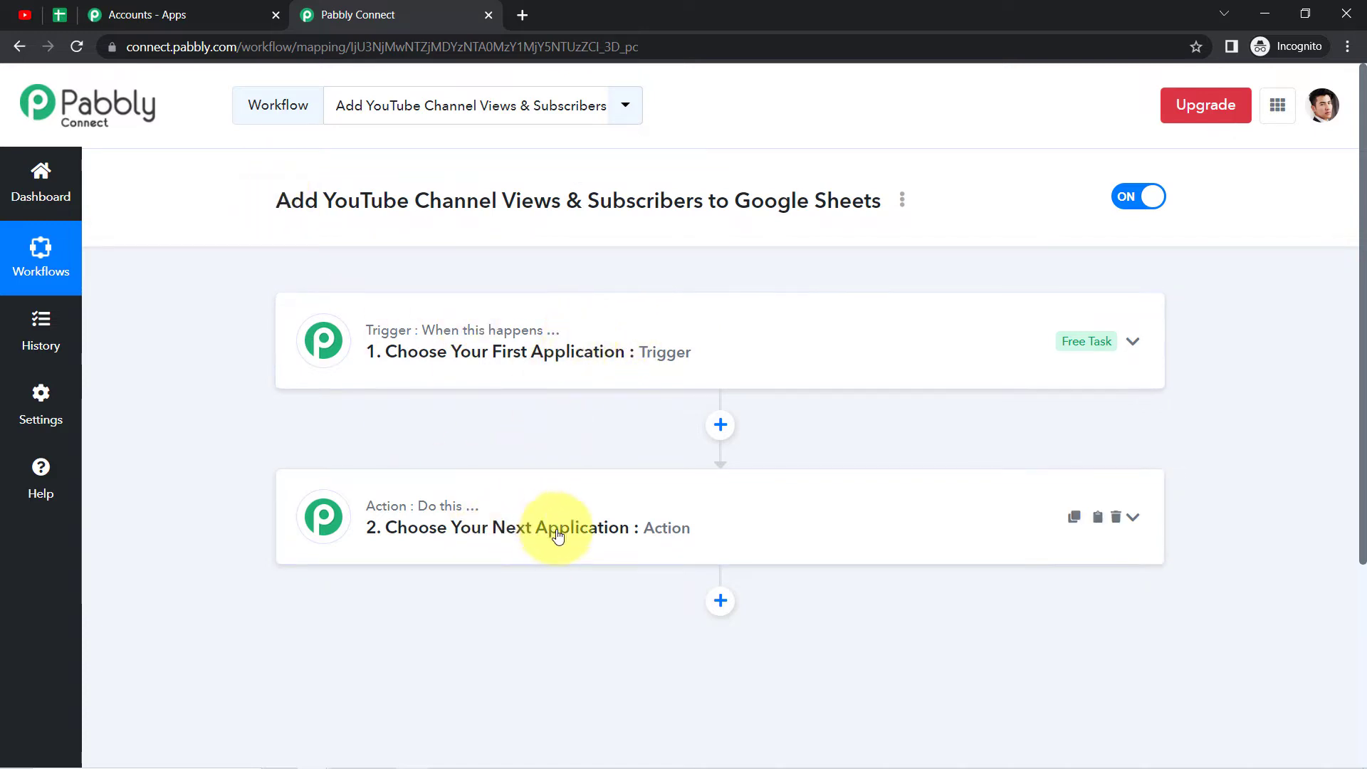
left_click_drag(291, 201, 784, 193)
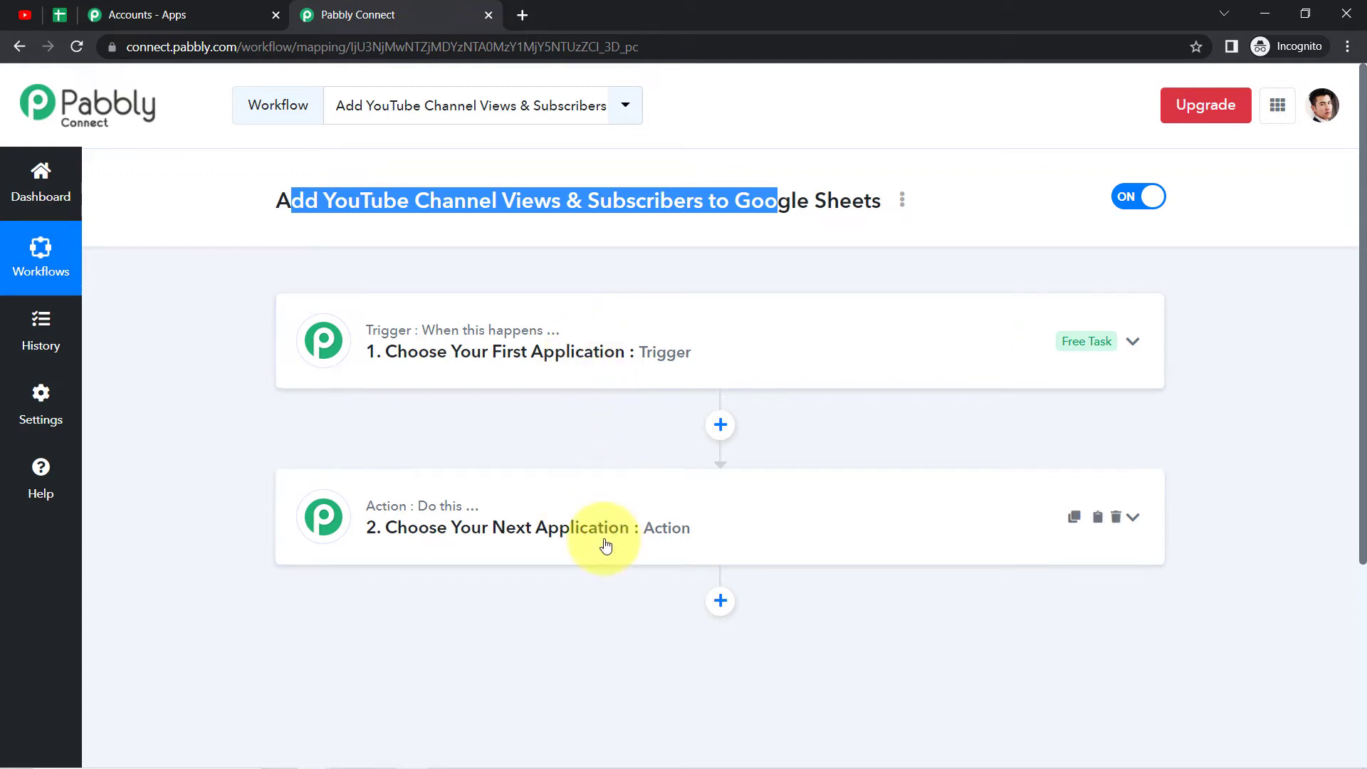
left_click(554, 373)
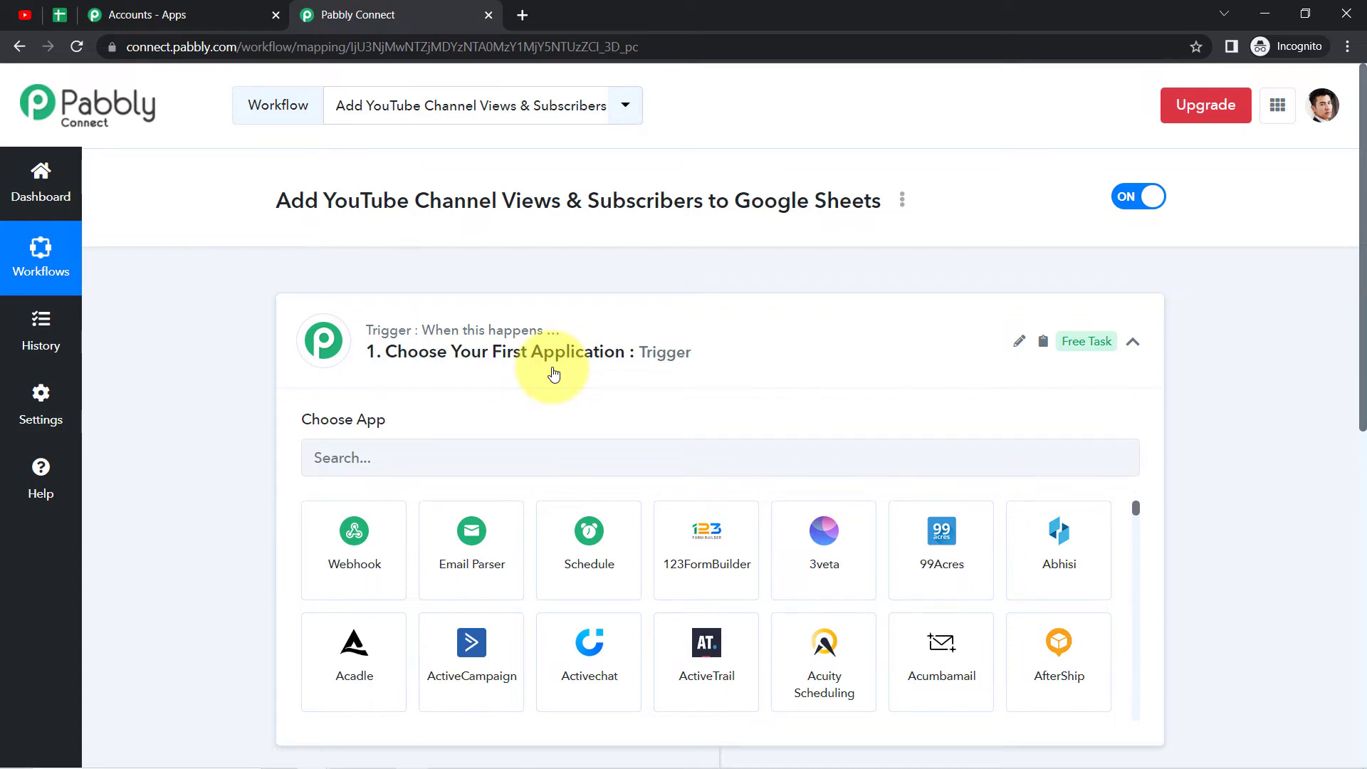
left_click(372, 456)
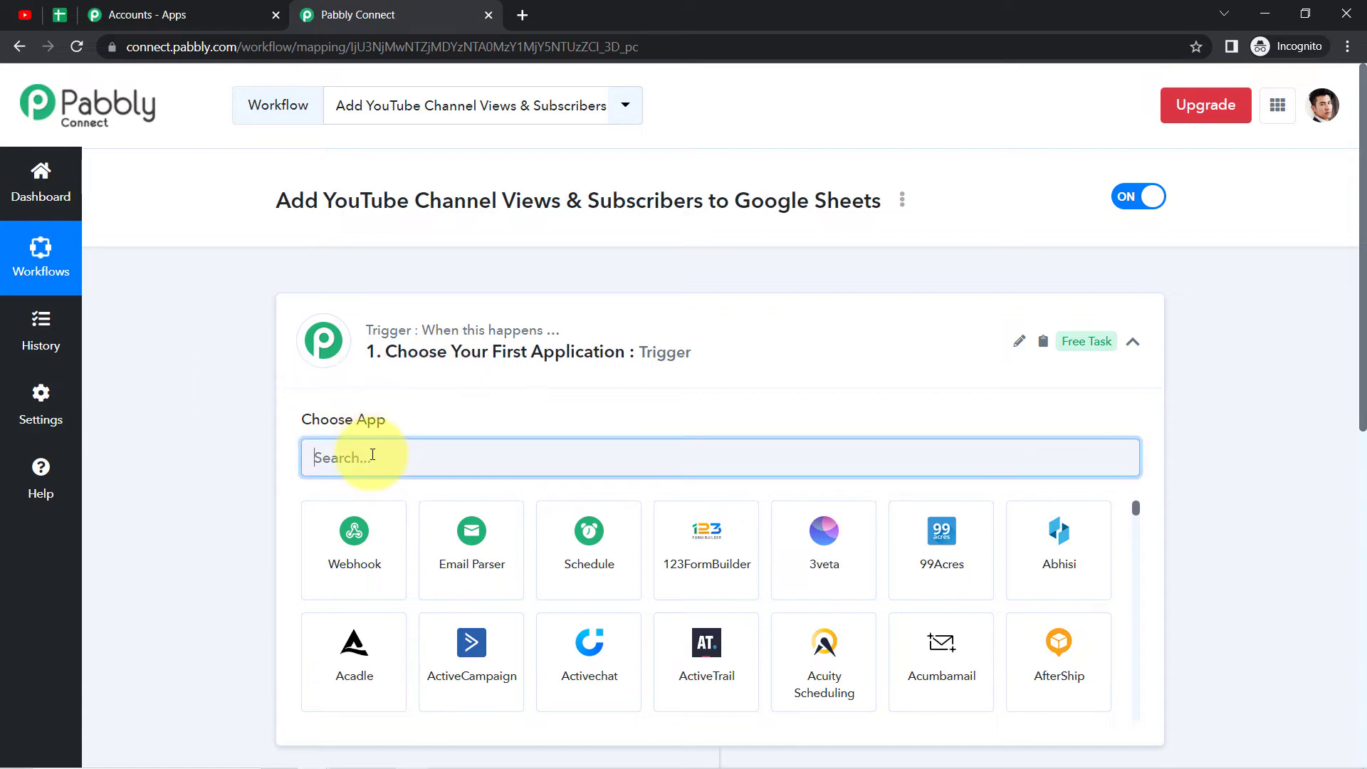
type("sched")
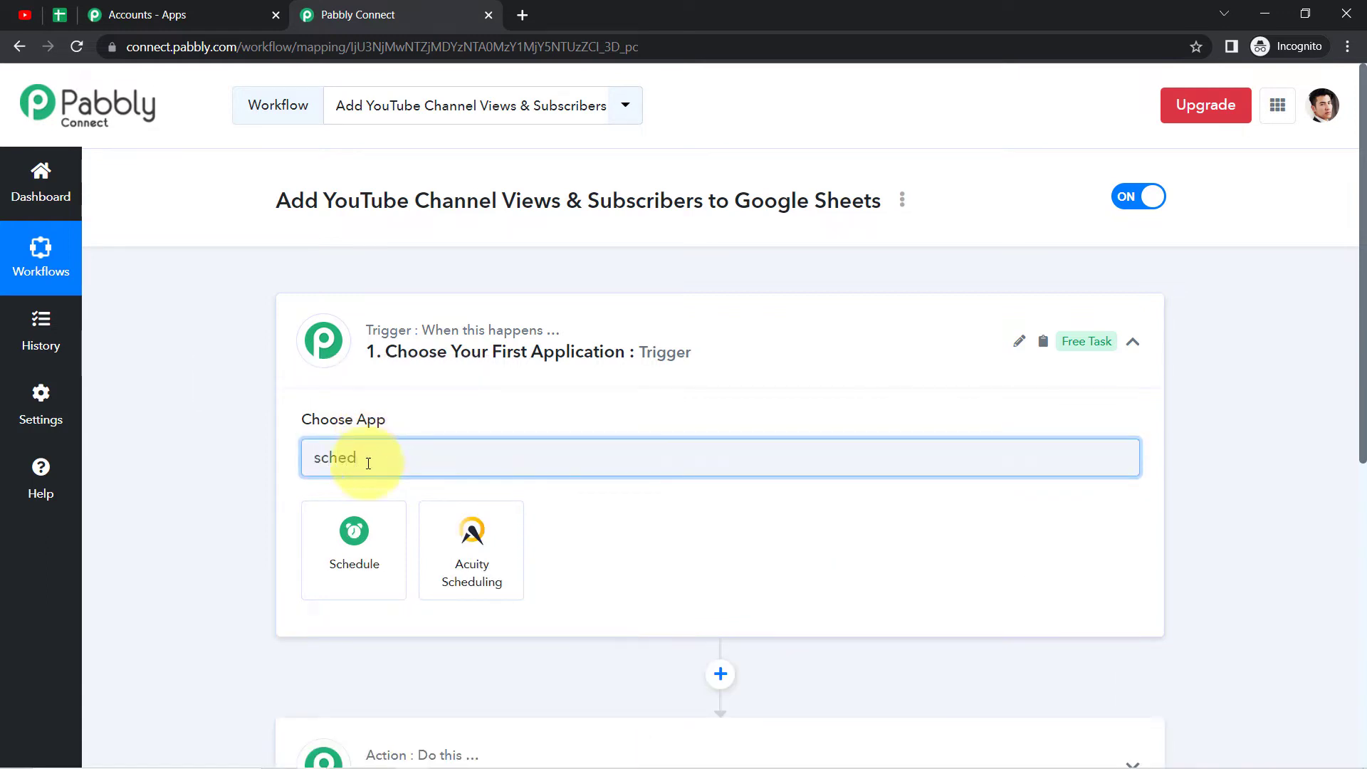
left_click(352, 550)
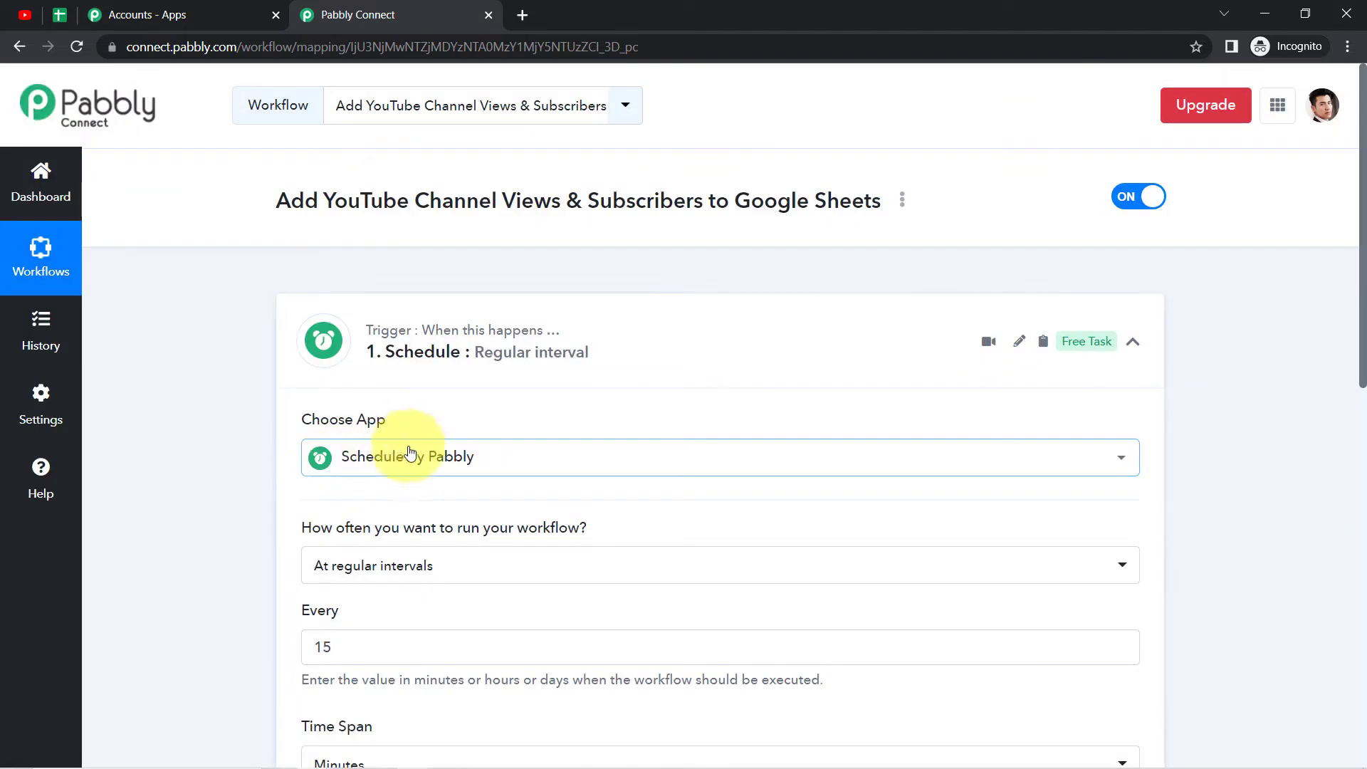
Schedule the workflow to run every day at 09:50 AM and save the trigger
left_click_drag(1363, 341, 1363, 469)
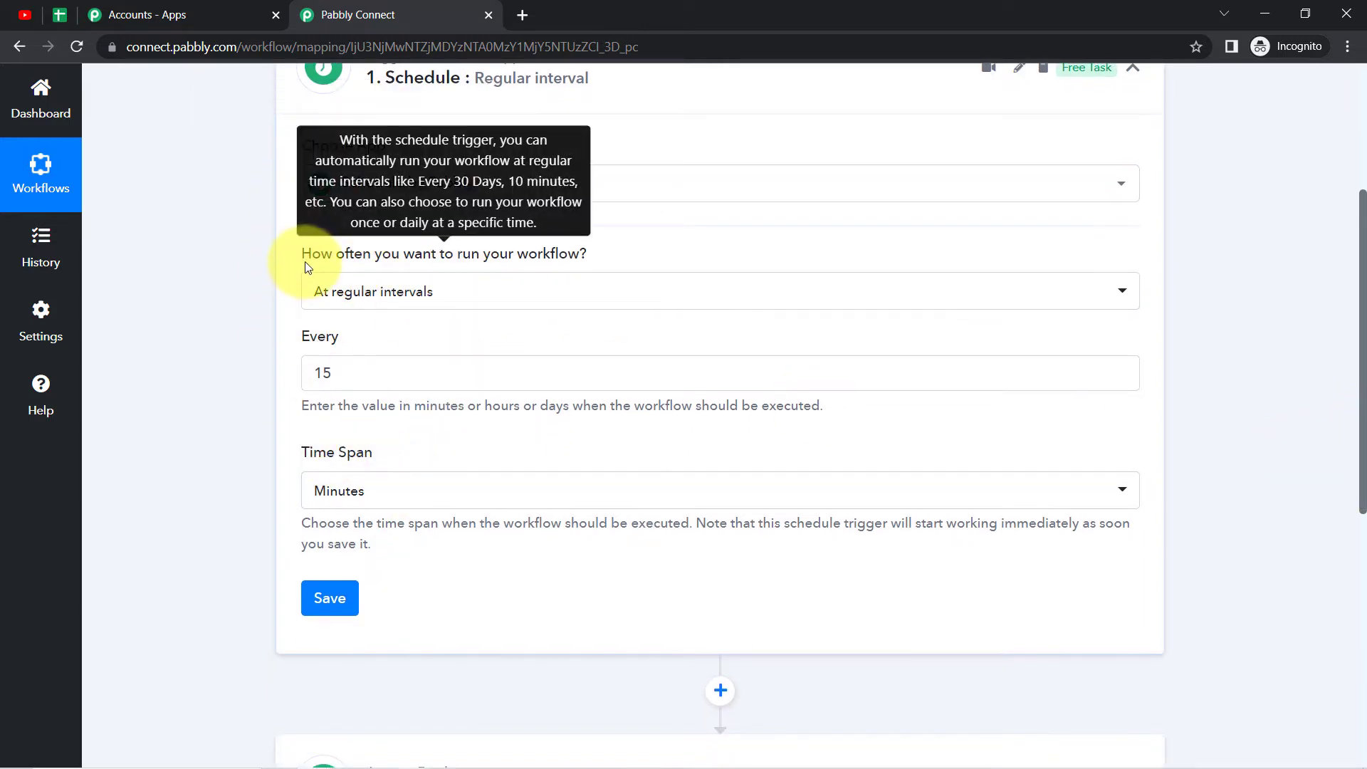
left_click(336, 294)
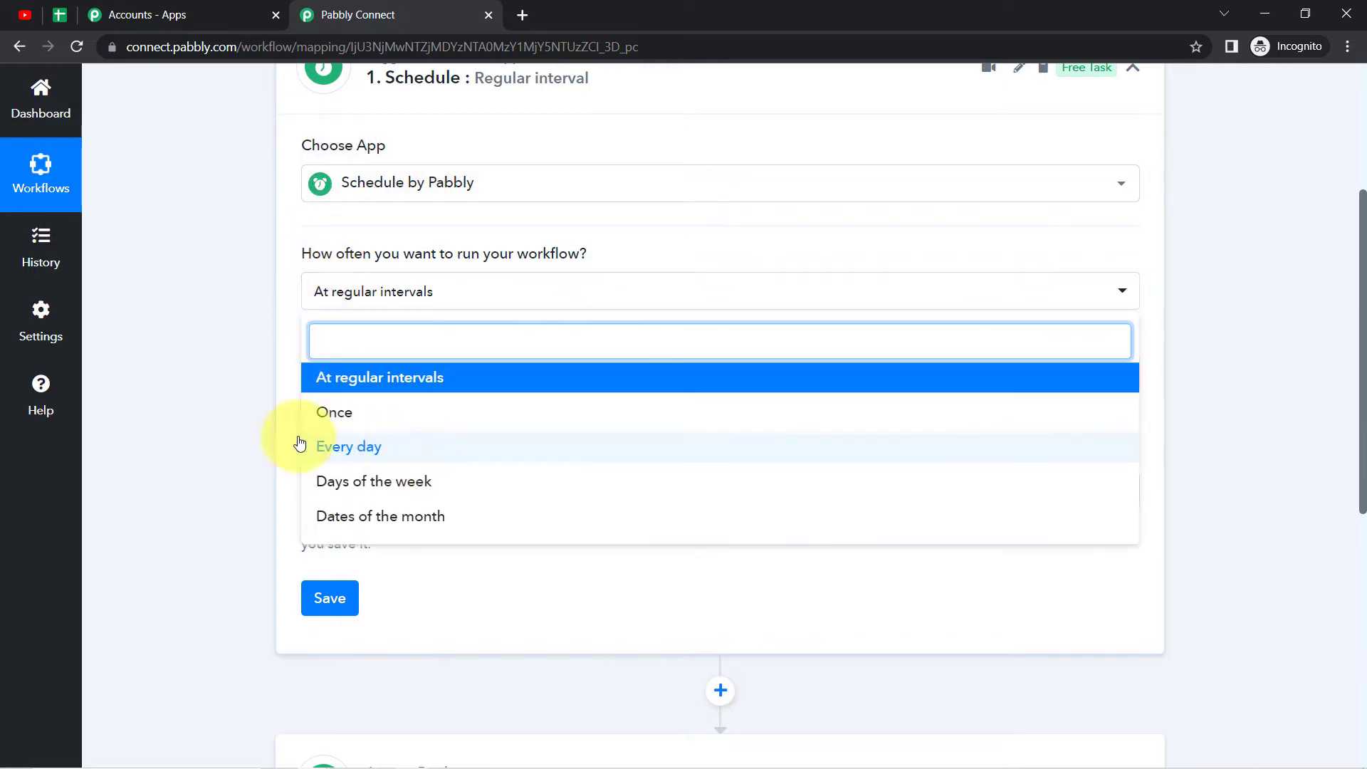
left_click(373, 453)
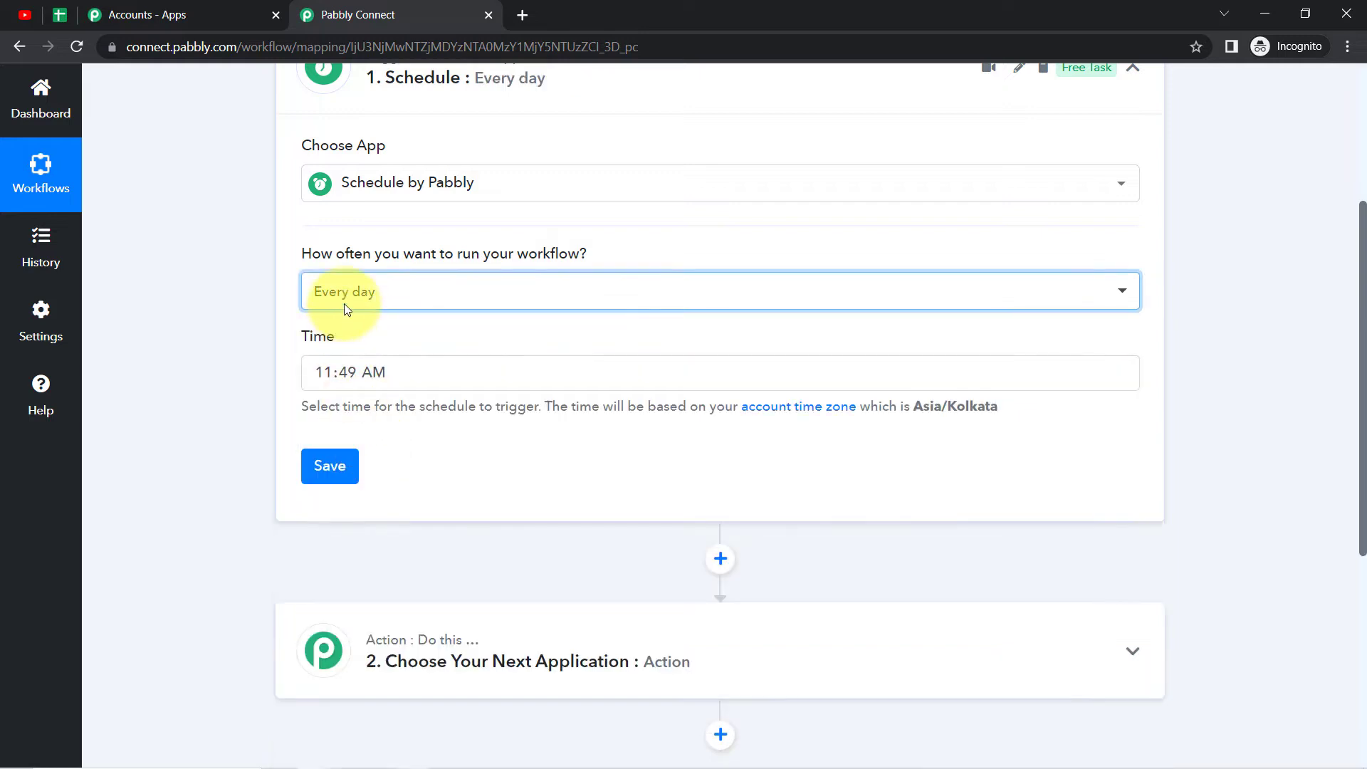
left_click(331, 371)
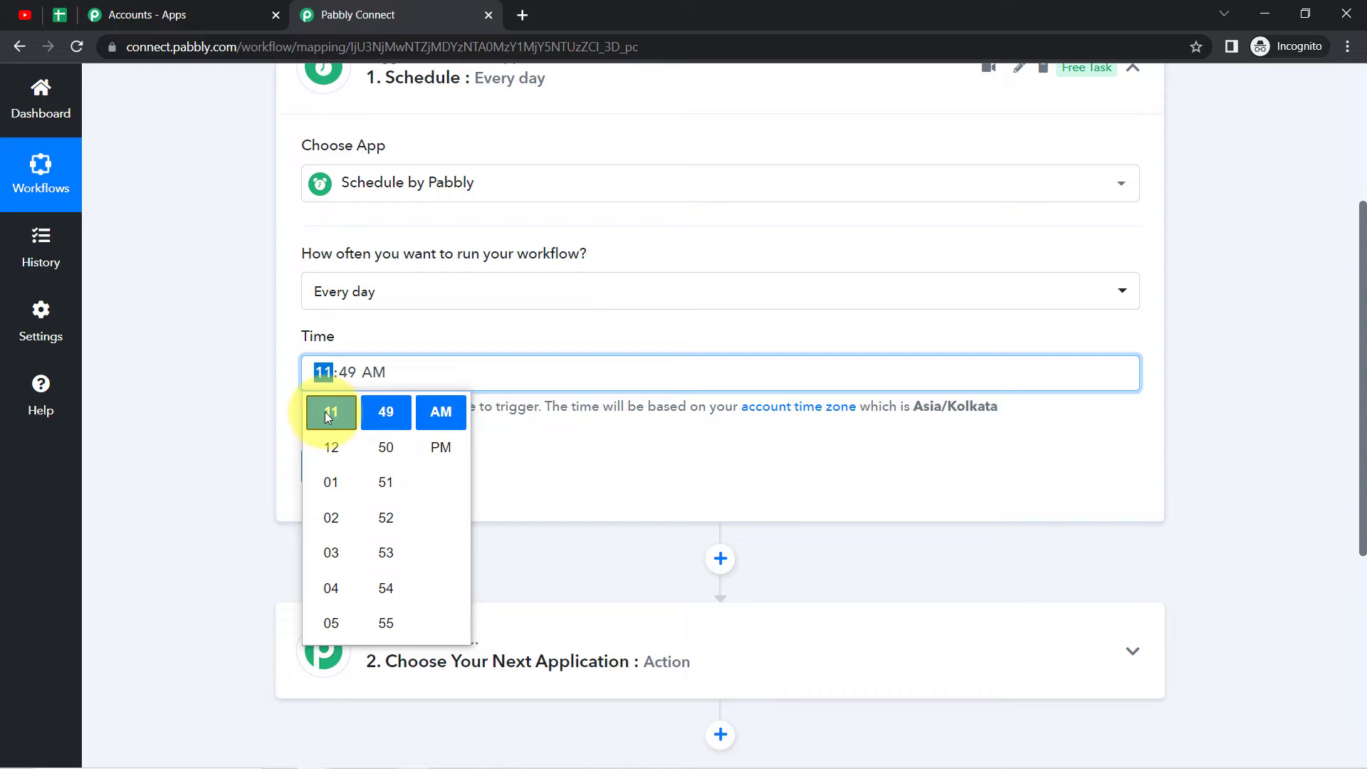
scroll(324, 412, "up", 3)
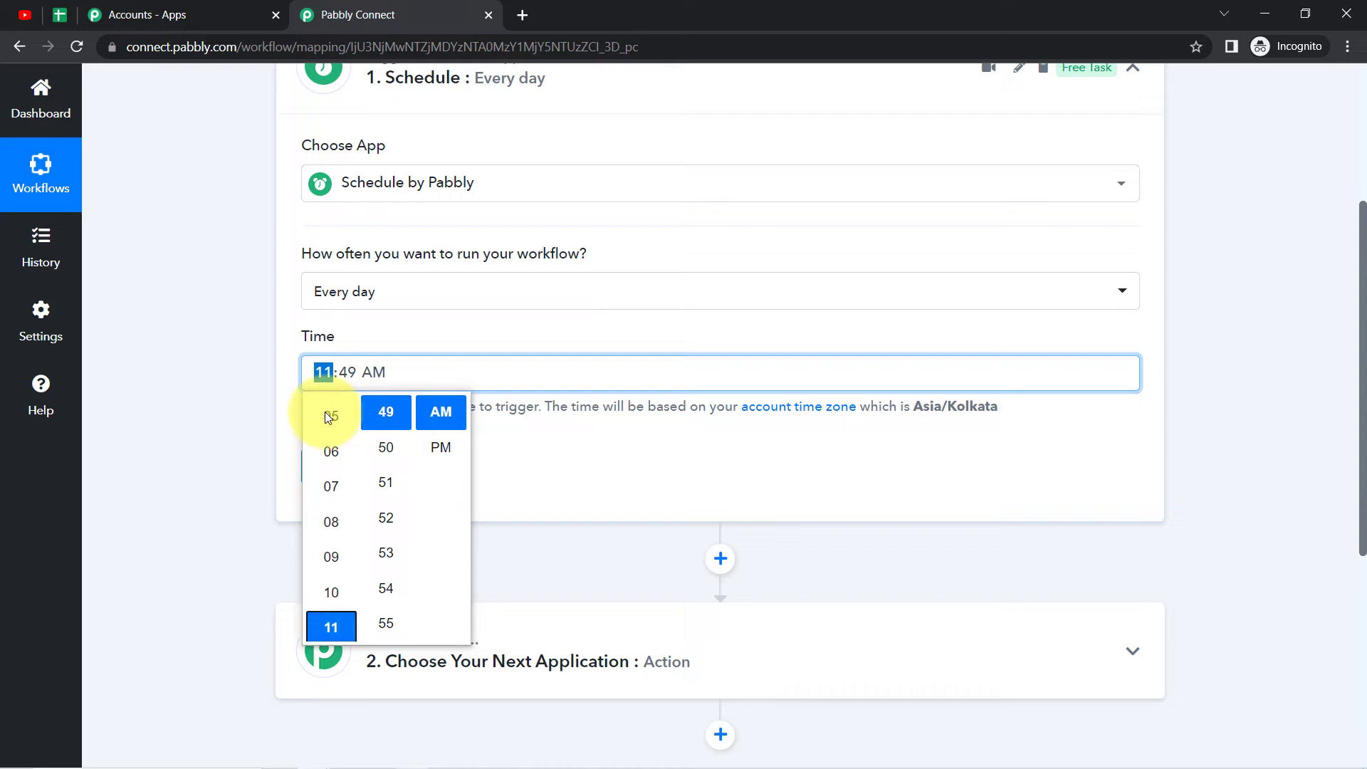
scroll(324, 412, "up", 1)
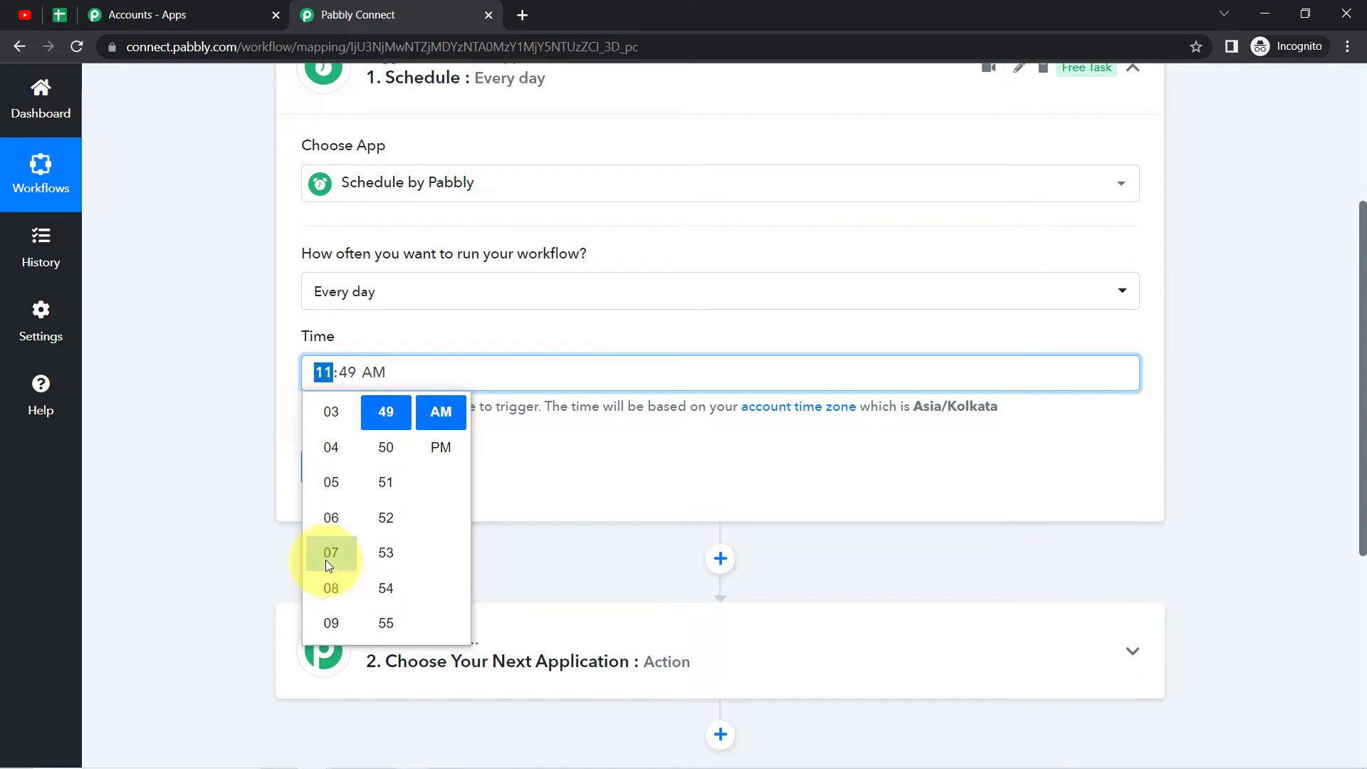
left_click(324, 621)
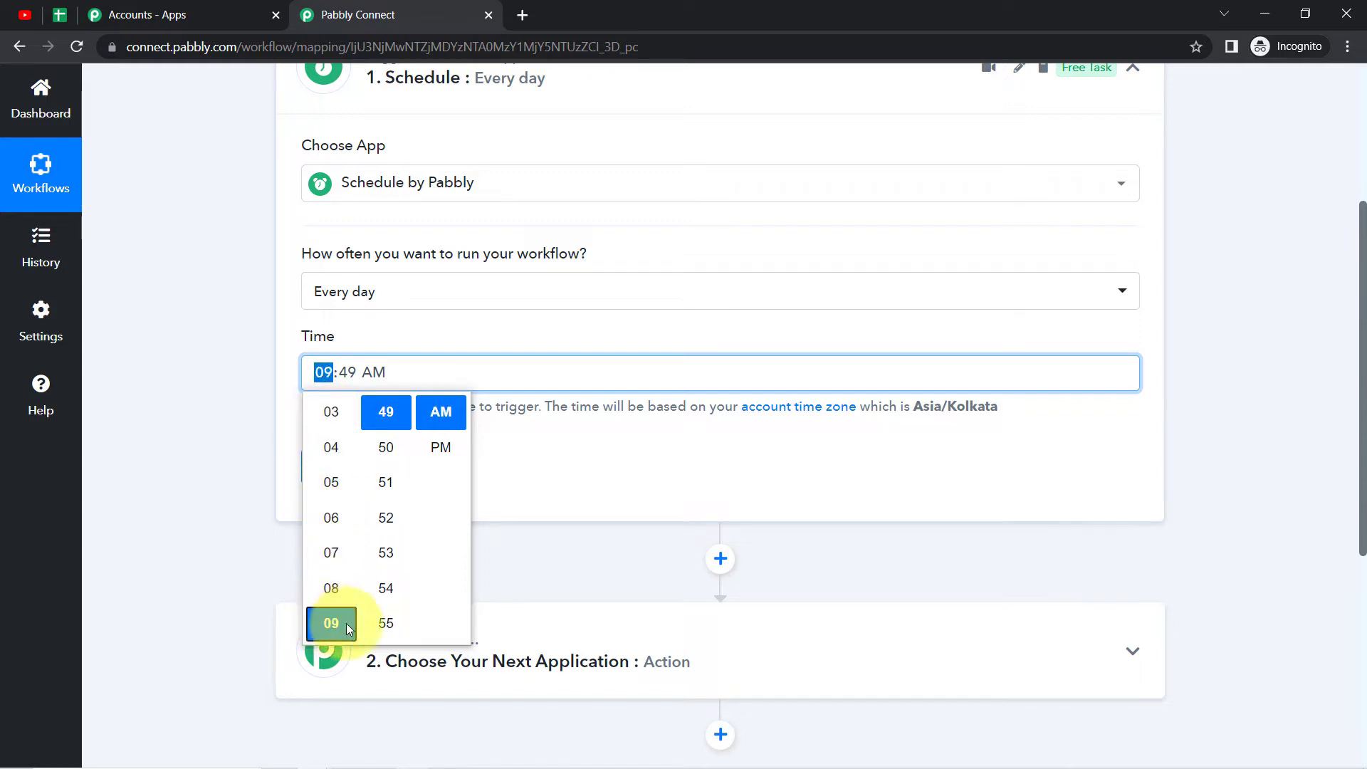
left_click(383, 448)
left_click(279, 451)
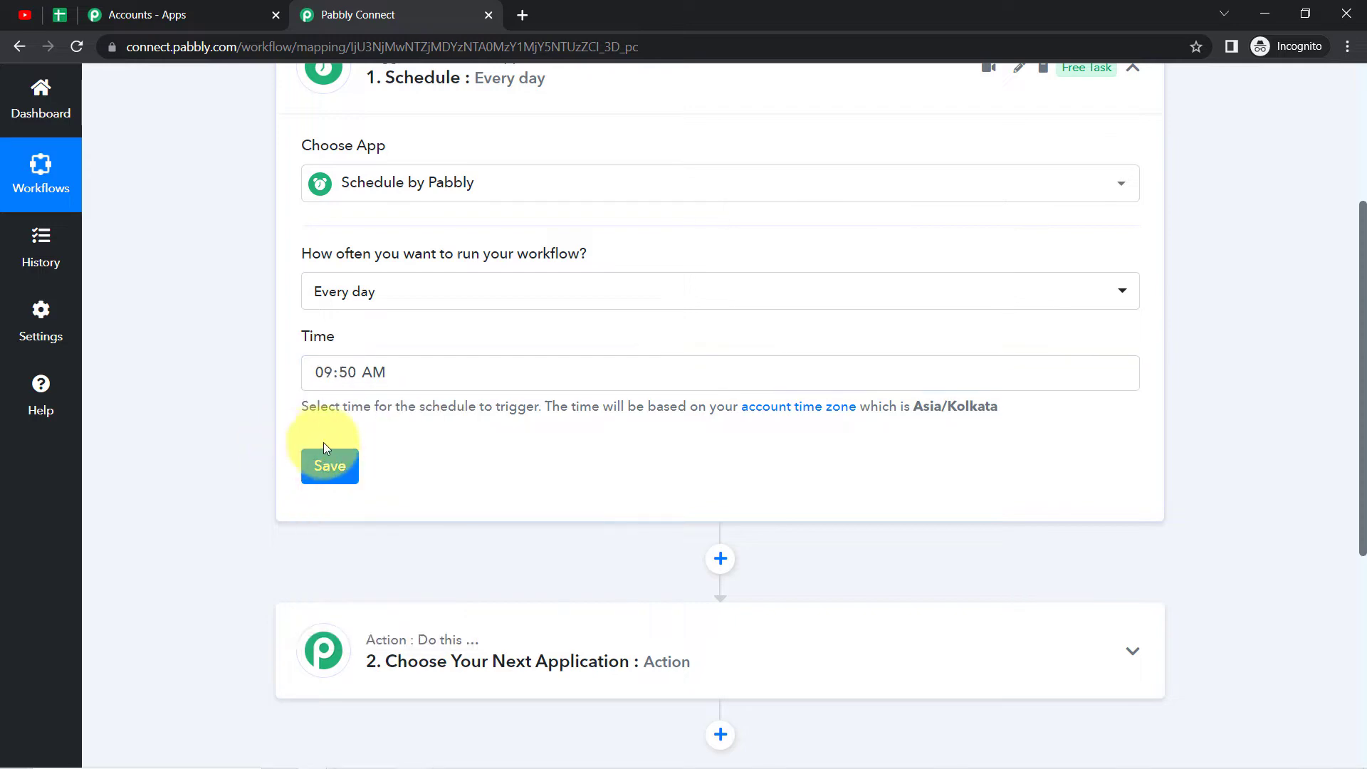
left_click(324, 468)
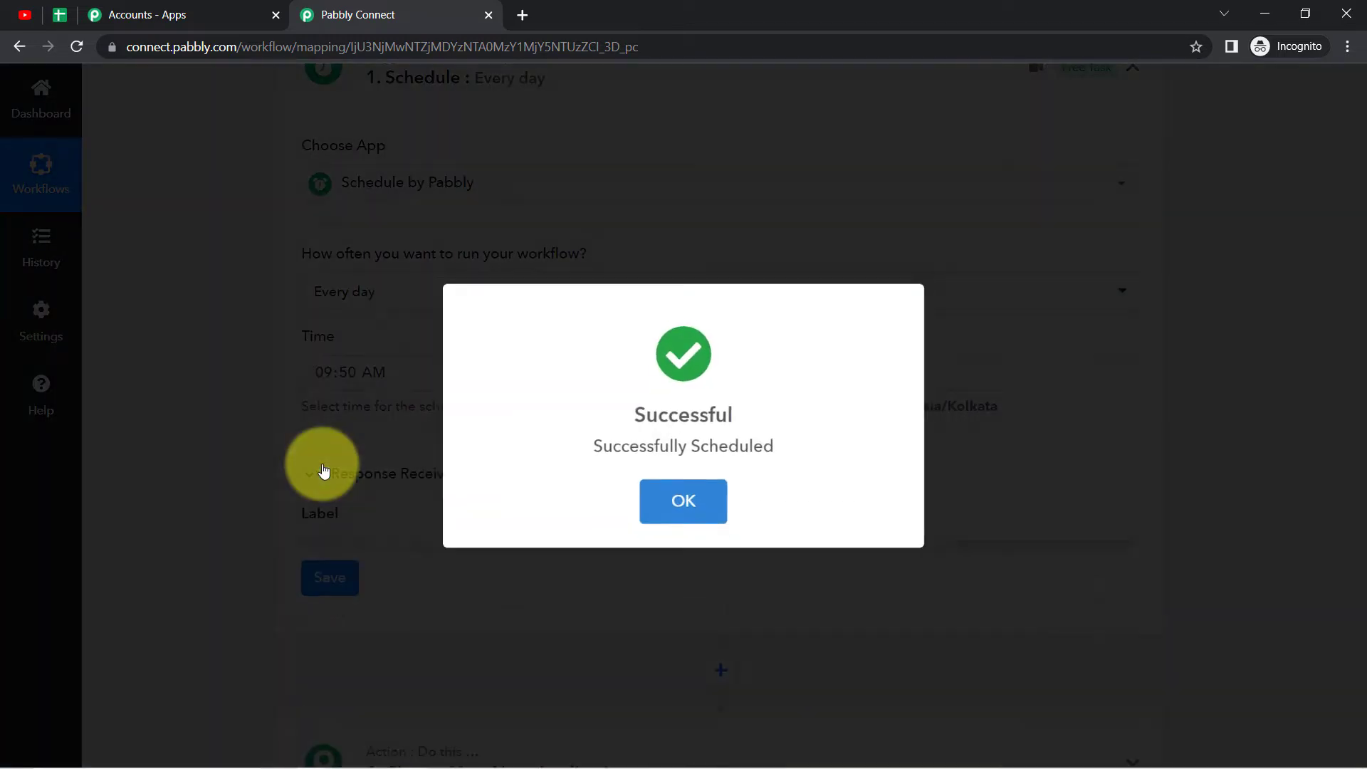
left_click(696, 502)
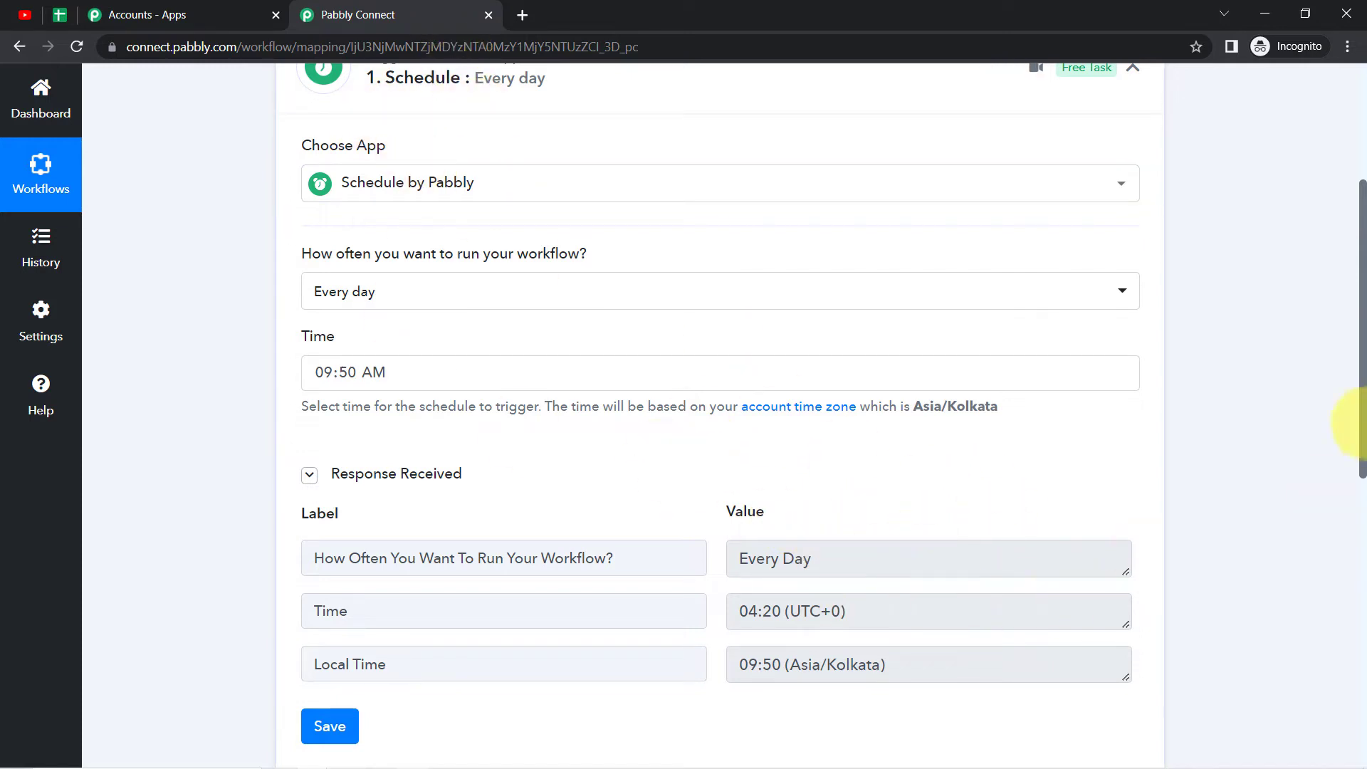
Search the action apps for "yout" and choose YouTube as the workflow's action application
left_click_drag(1364, 371, 1360, 503)
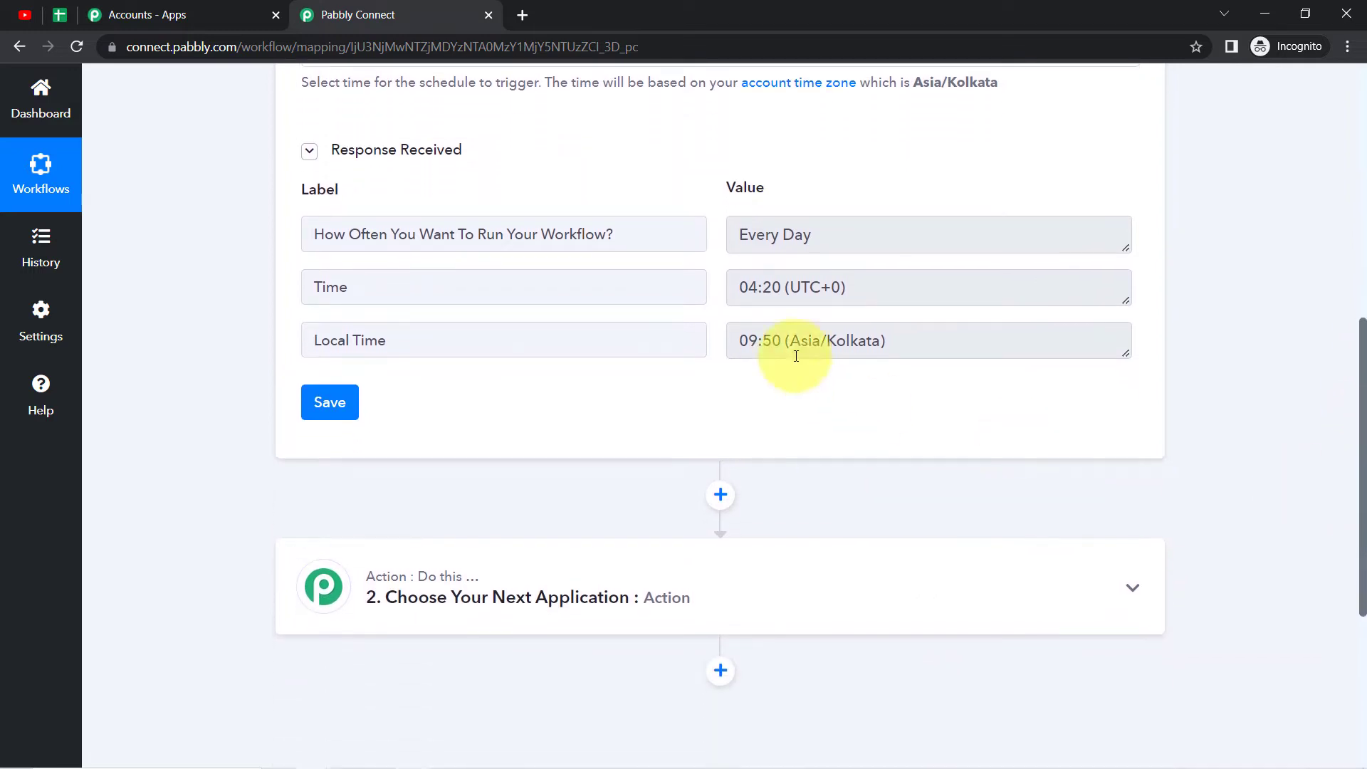
left_click(762, 237)
left_click_drag(762, 237, 653, 326)
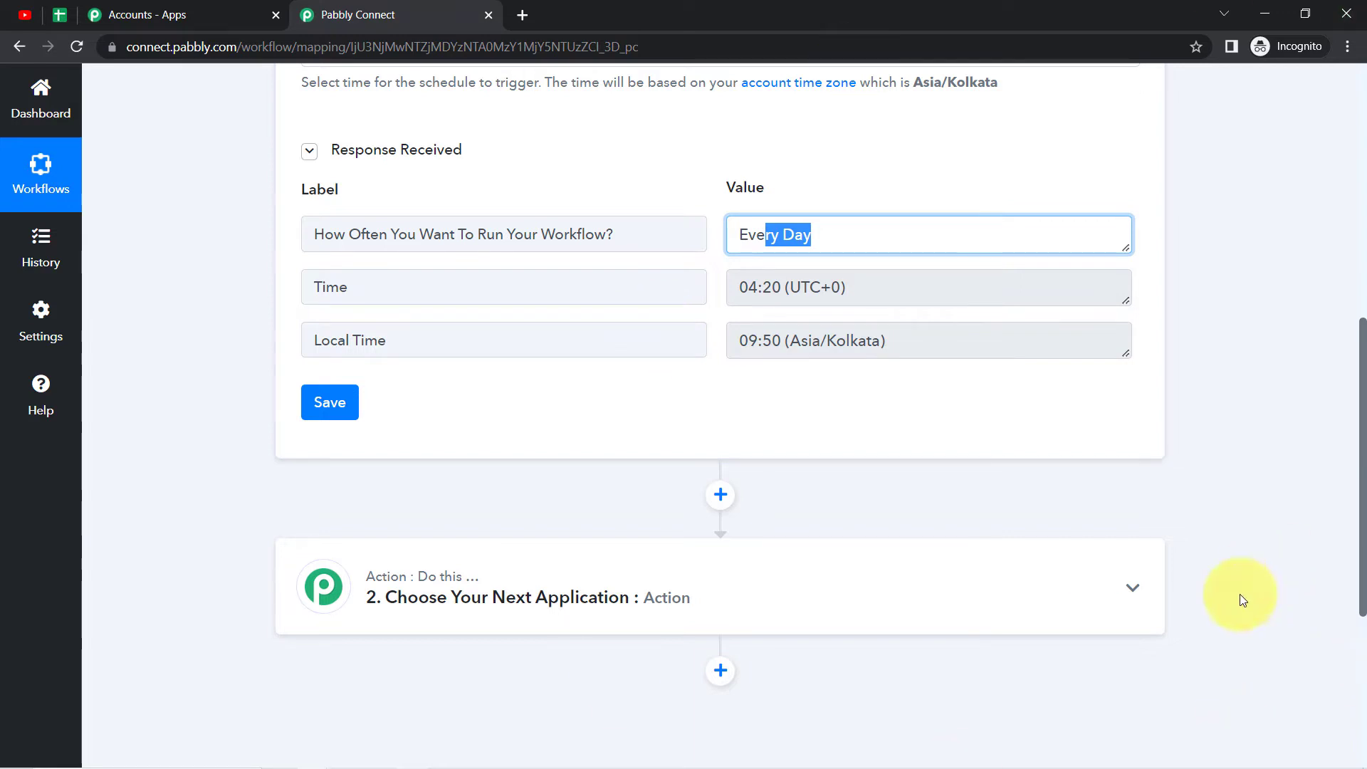
left_click_drag(1362, 455, 1362, 605)
left_click(507, 263)
left_click(390, 353)
type("yout")
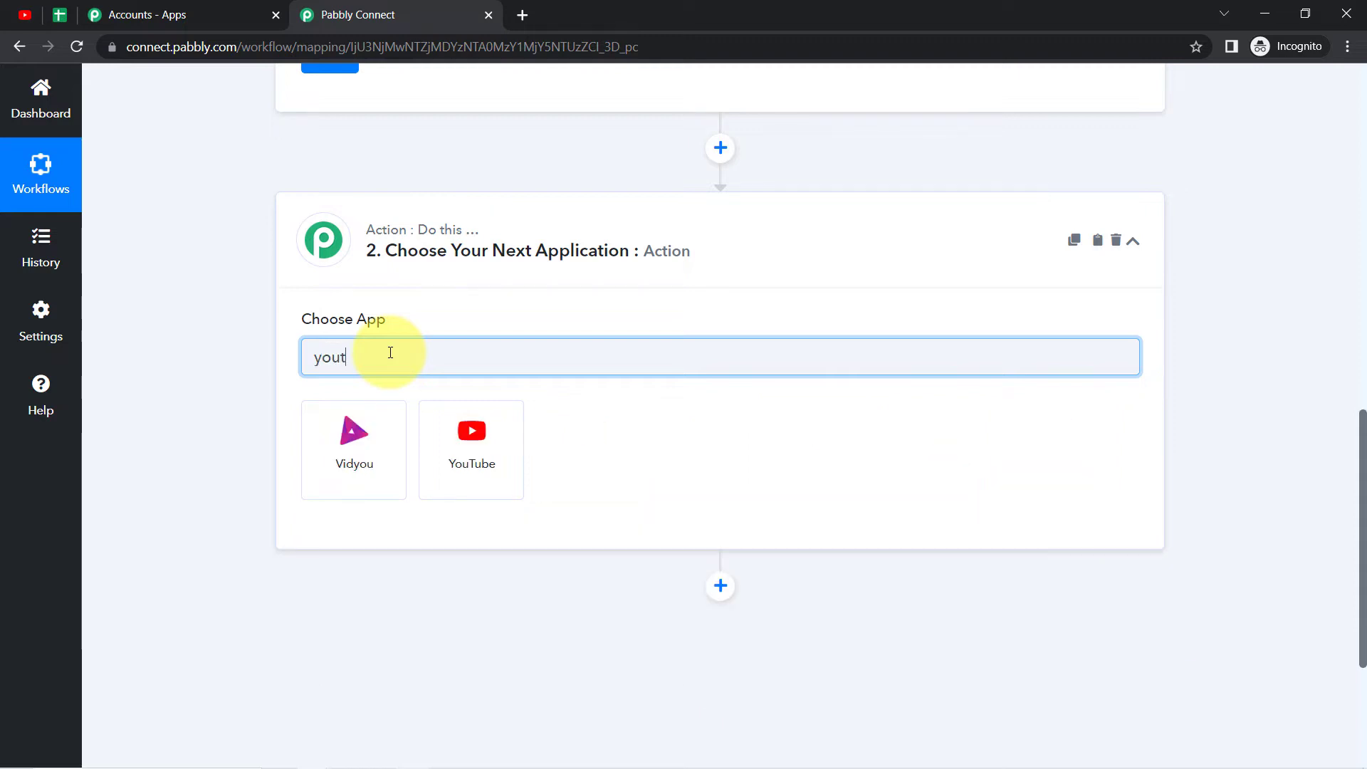
left_click(360, 469)
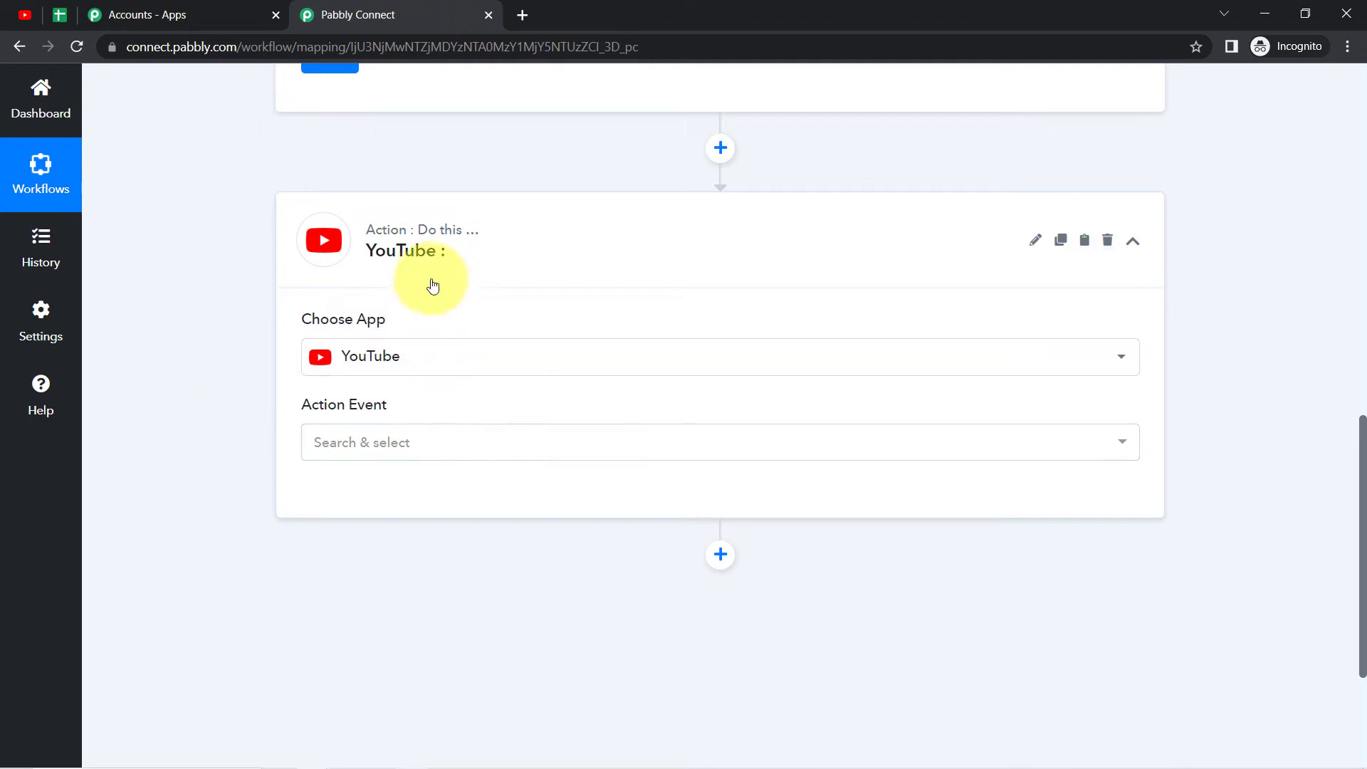
Search the YouTube action events for "get ch" and choose Get Channel Stats
left_click(349, 458)
type("g")
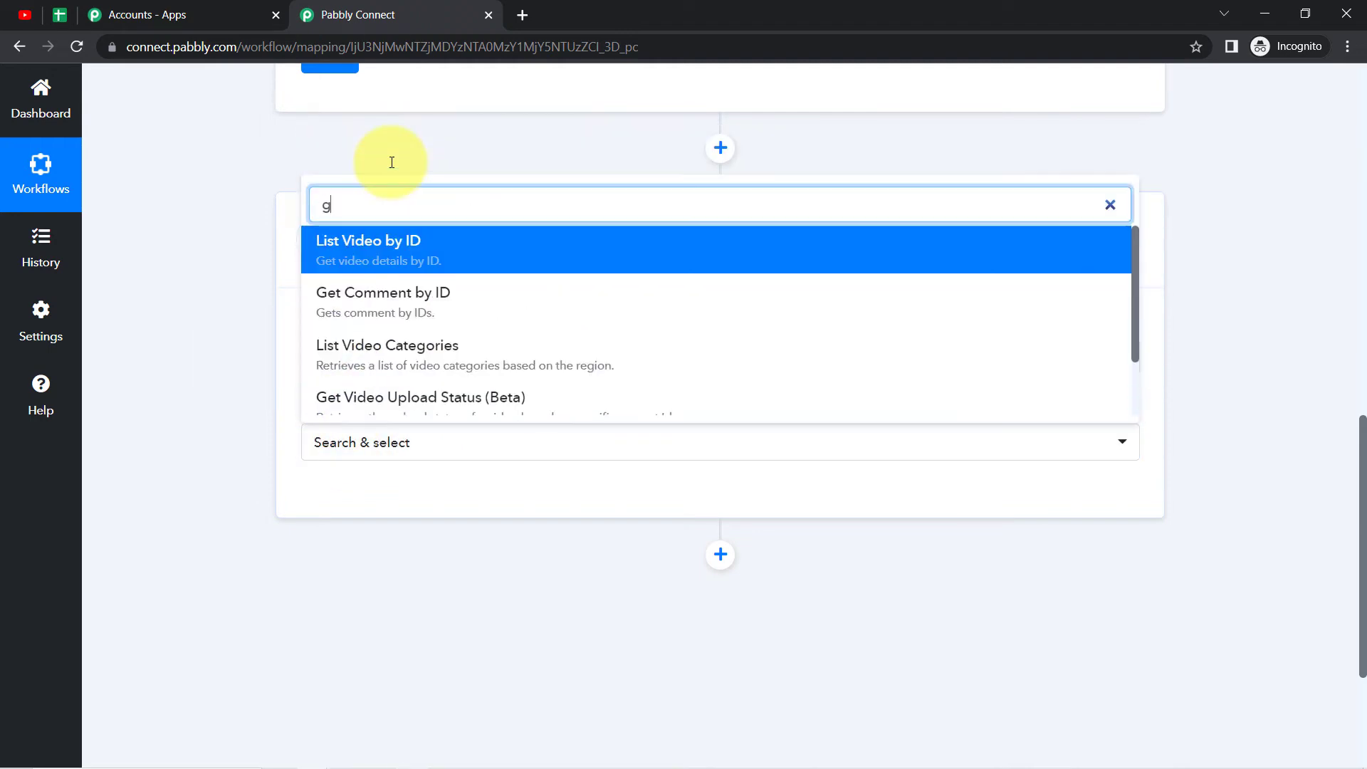
type("et ch")
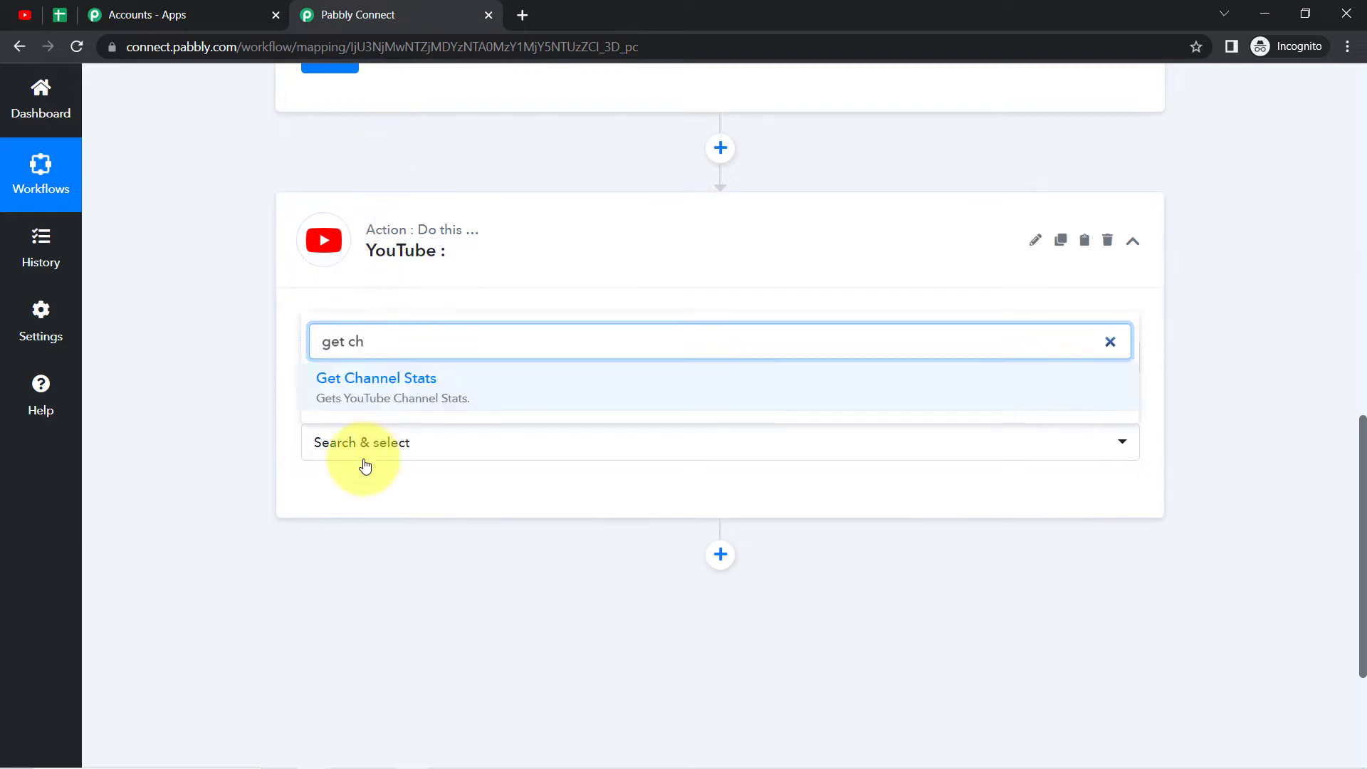
left_click(326, 394)
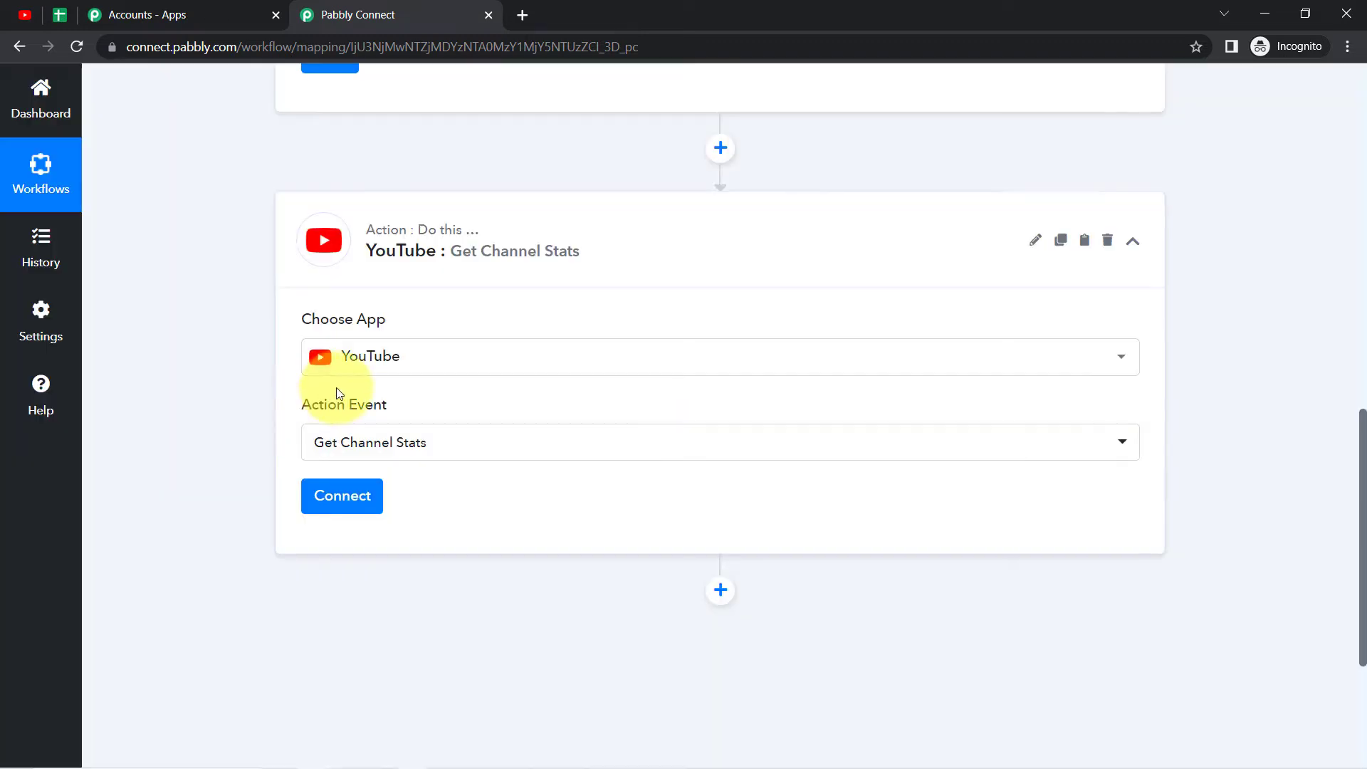
Add a new YouTube connection to the action and authorize Pabbly Connect's access with the Google account
left_click(333, 501)
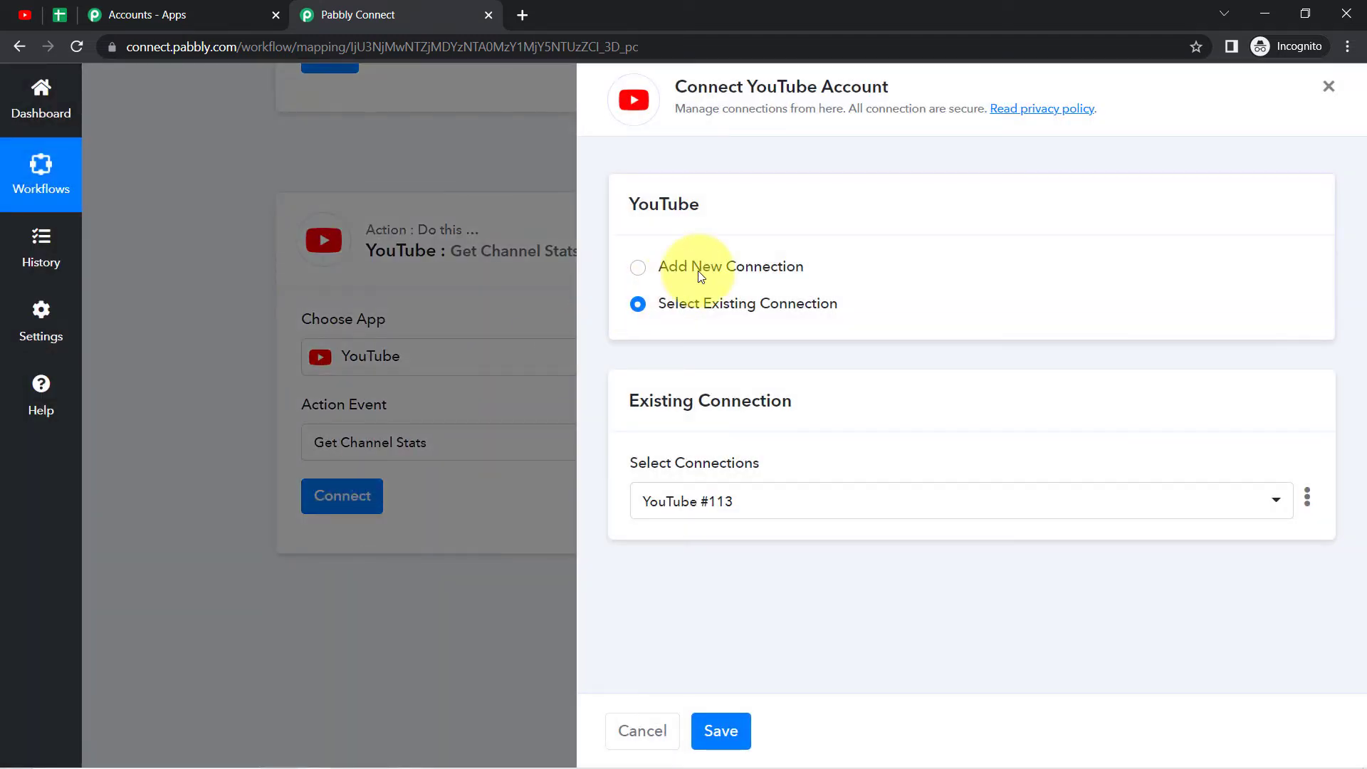
left_click(698, 271)
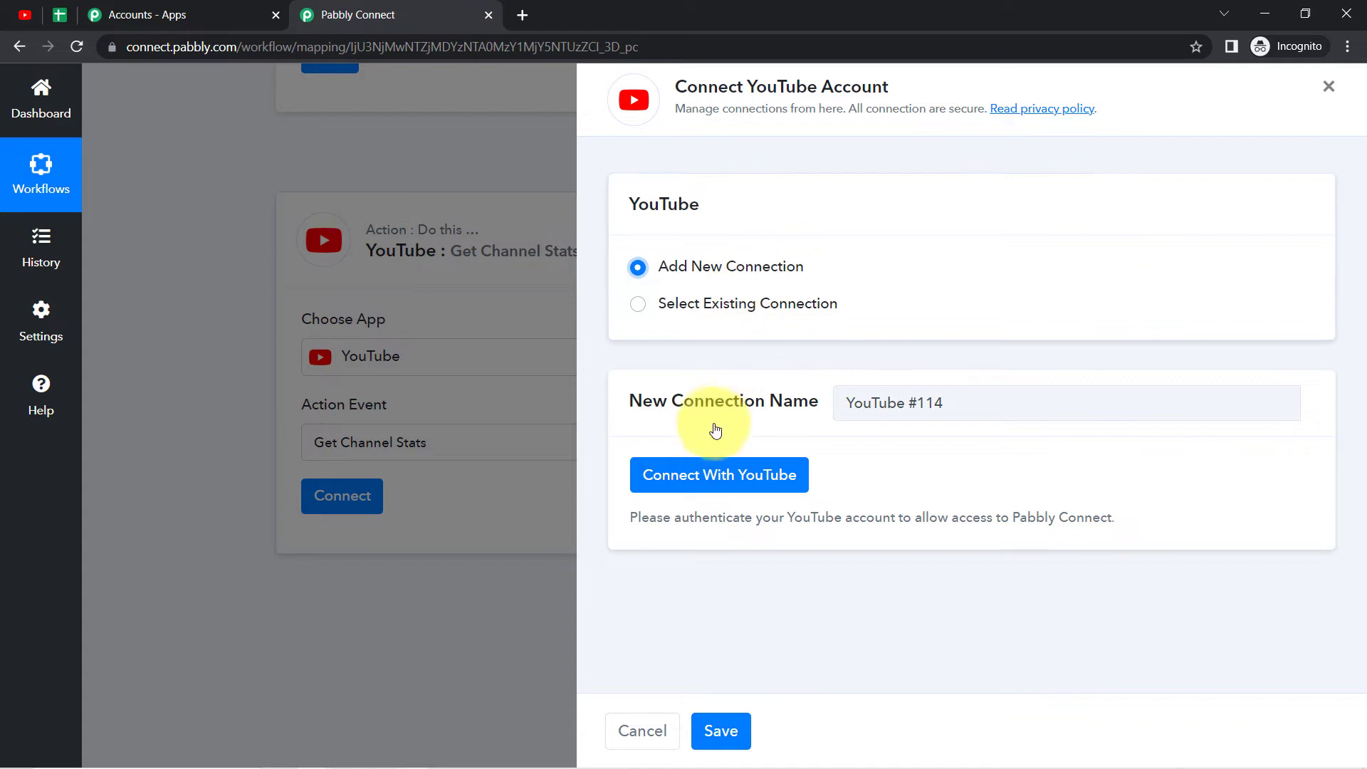
left_click(683, 481)
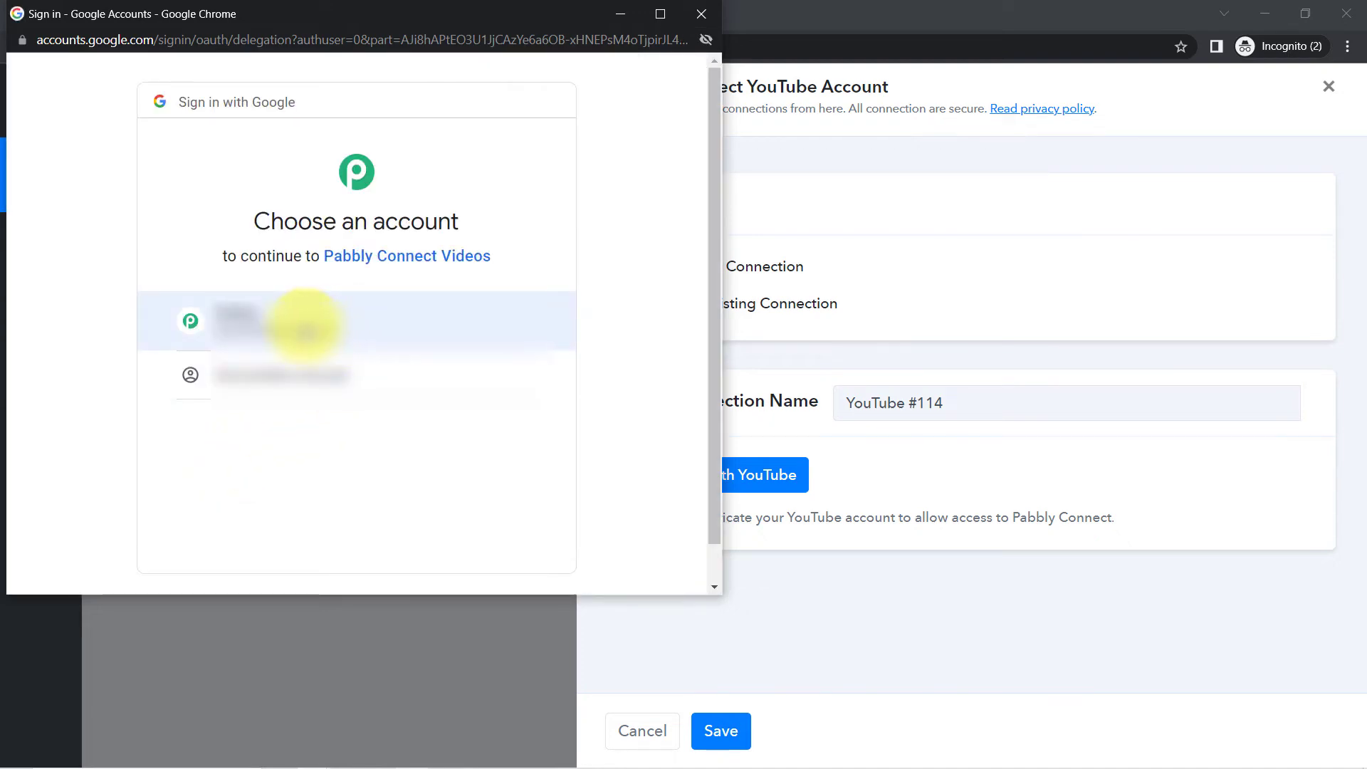
left_click(306, 327)
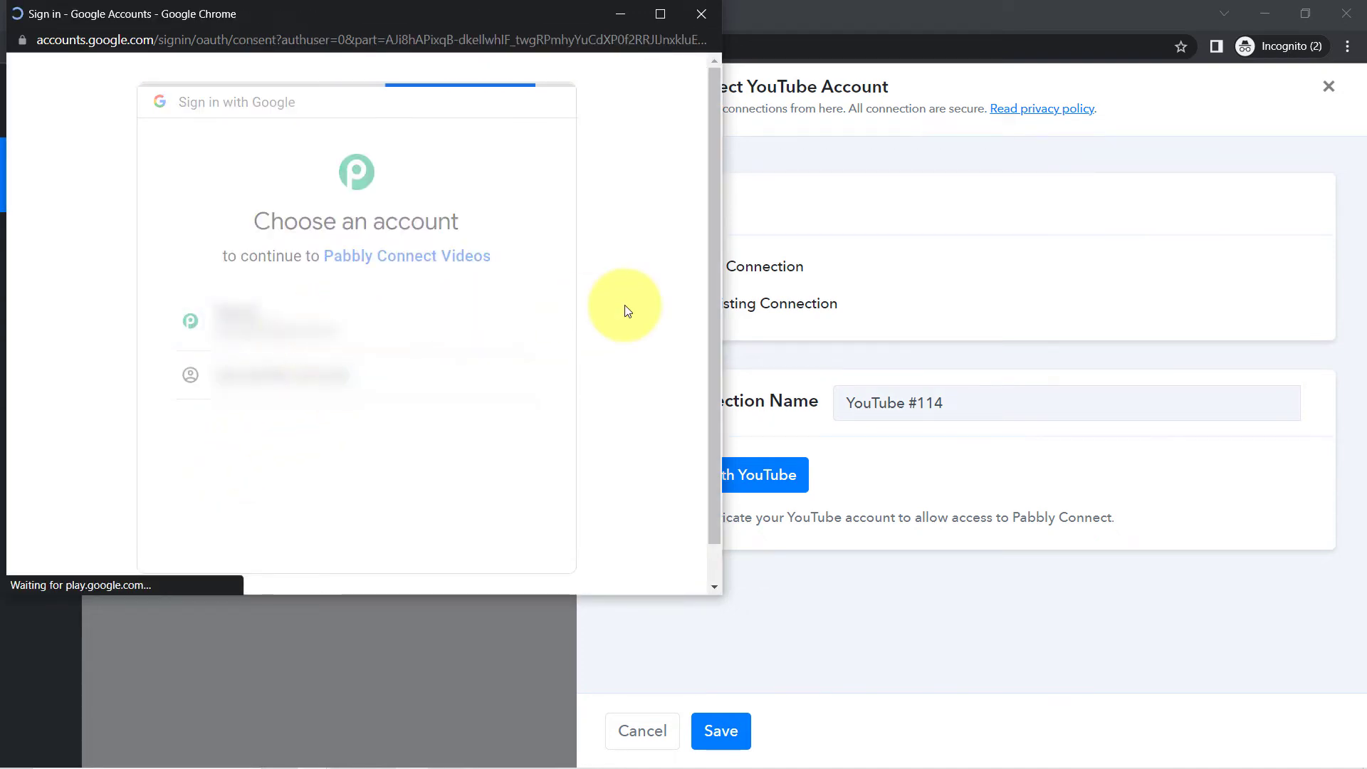
left_click_drag(711, 306, 705, 502)
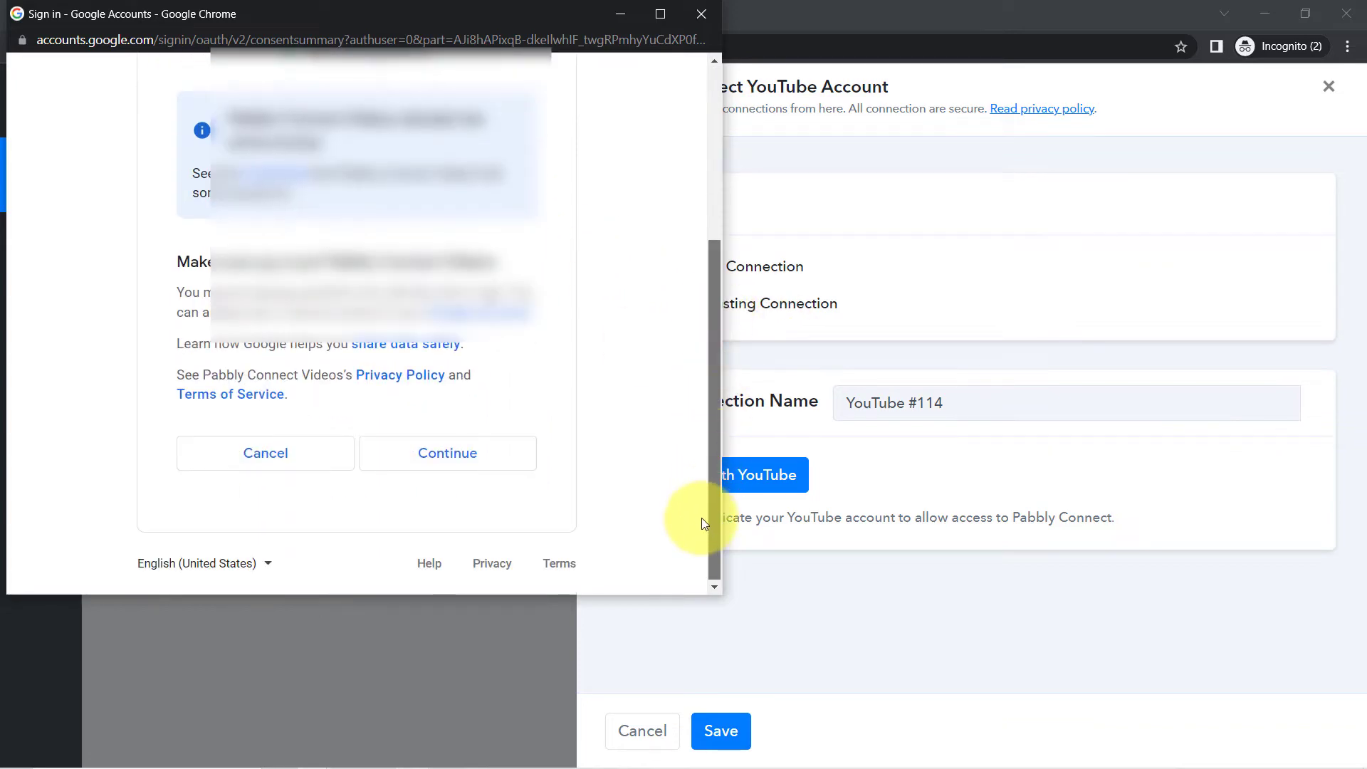
left_click(421, 473)
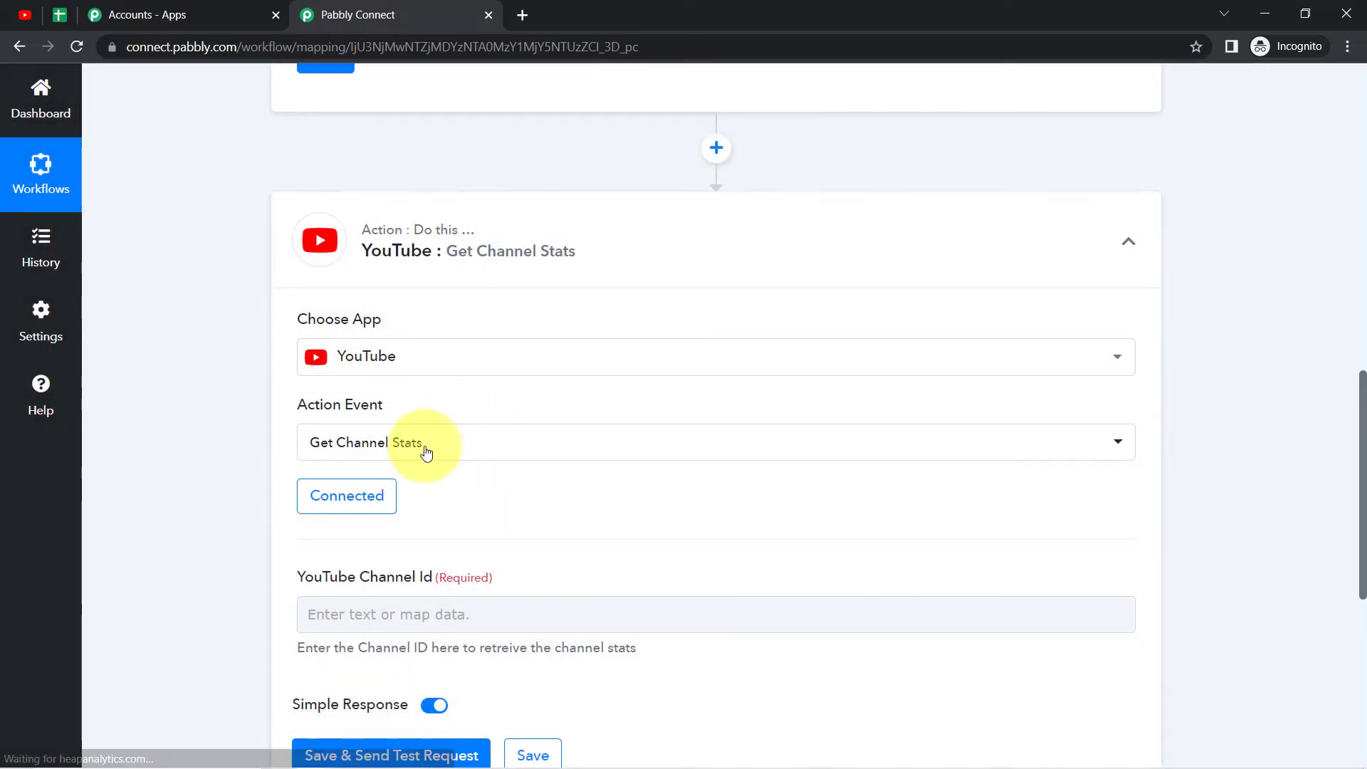
Copy the channel ID from the Demo Channel's YouTube page URL and paste it as the action's YouTube Channel Id
left_click_drag(1362, 441, 1361, 538)
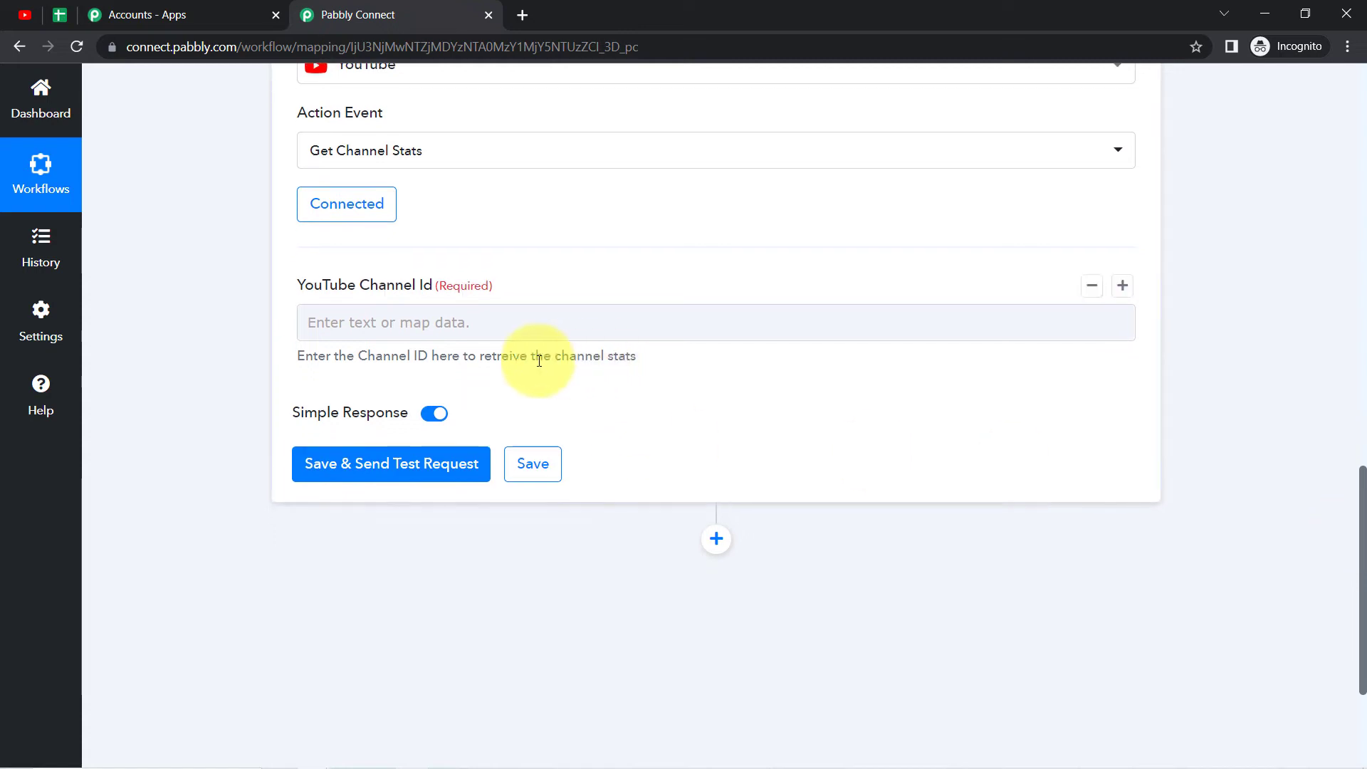
left_click_drag(497, 356, 630, 355)
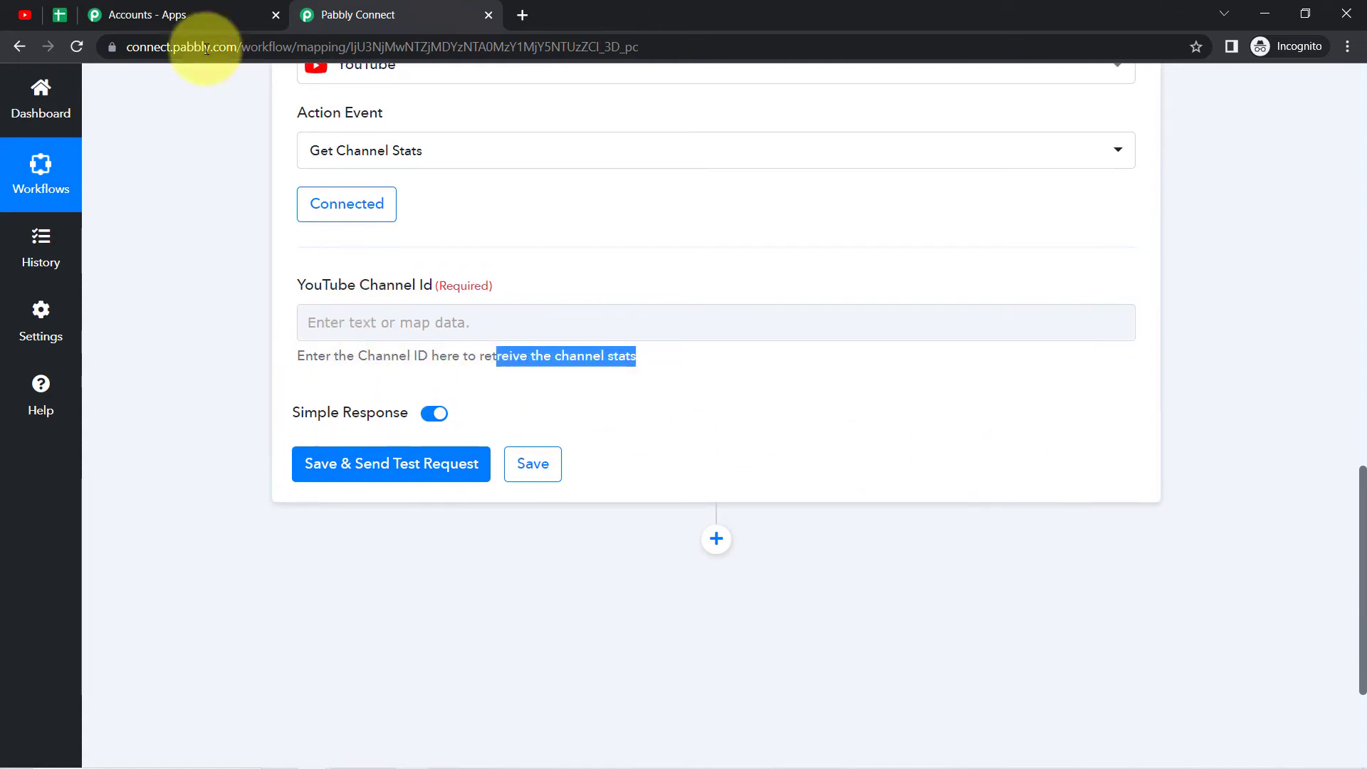
left_click(25, 15)
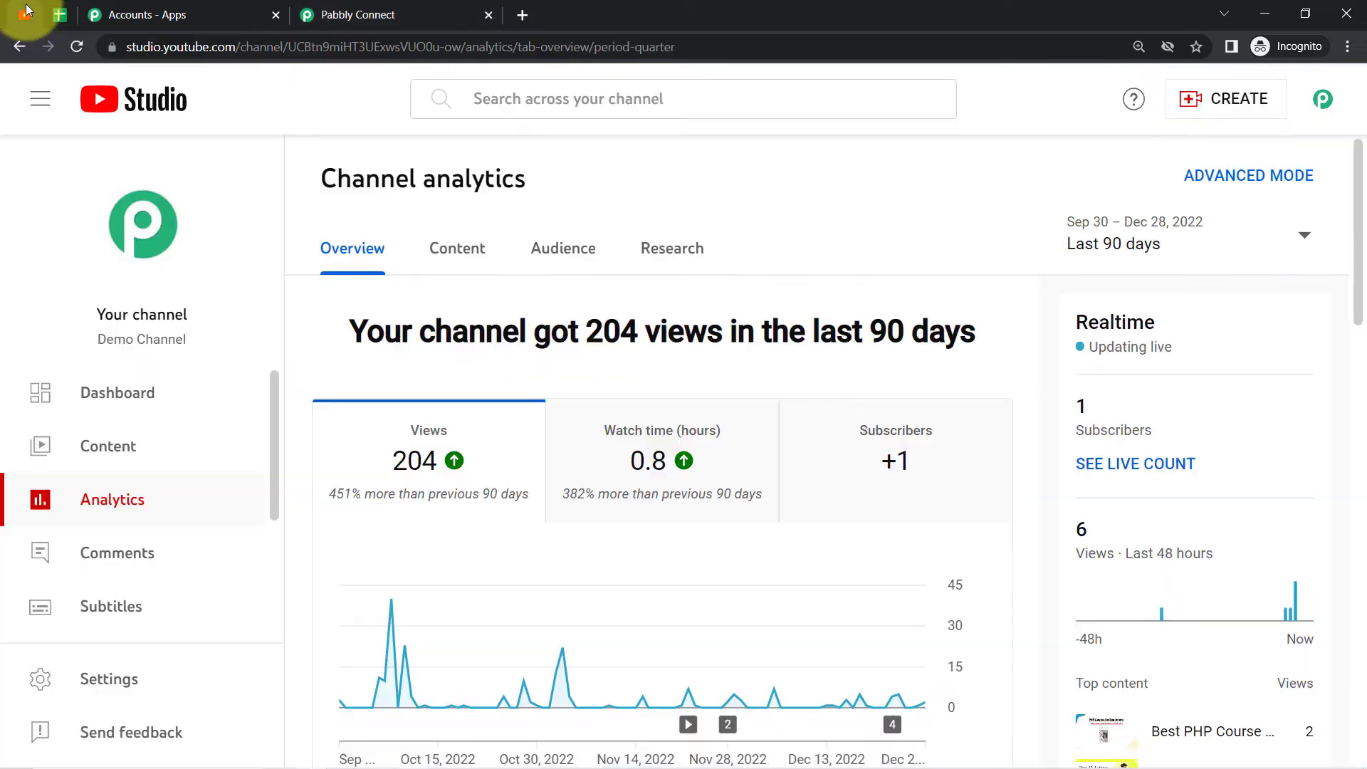
left_click(150, 223)
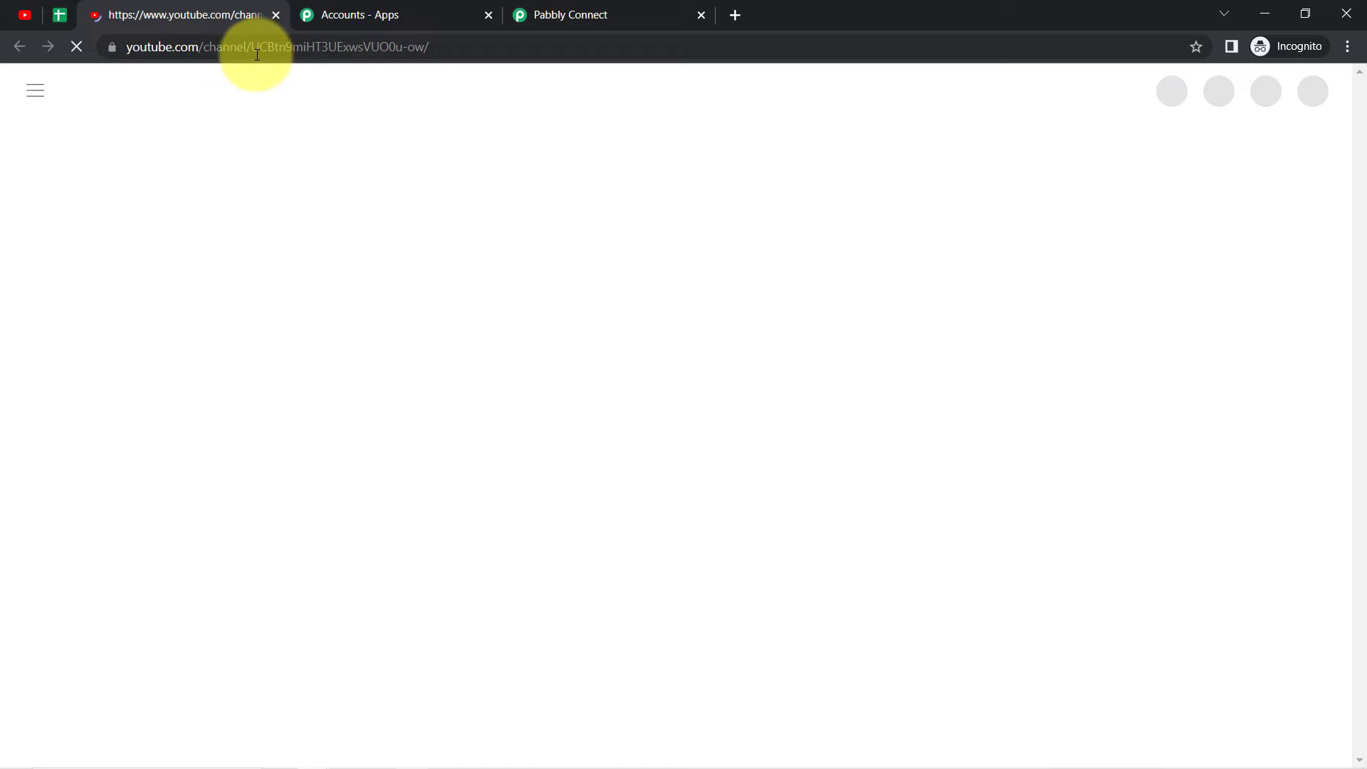
left_click_drag(424, 47, 254, 46)
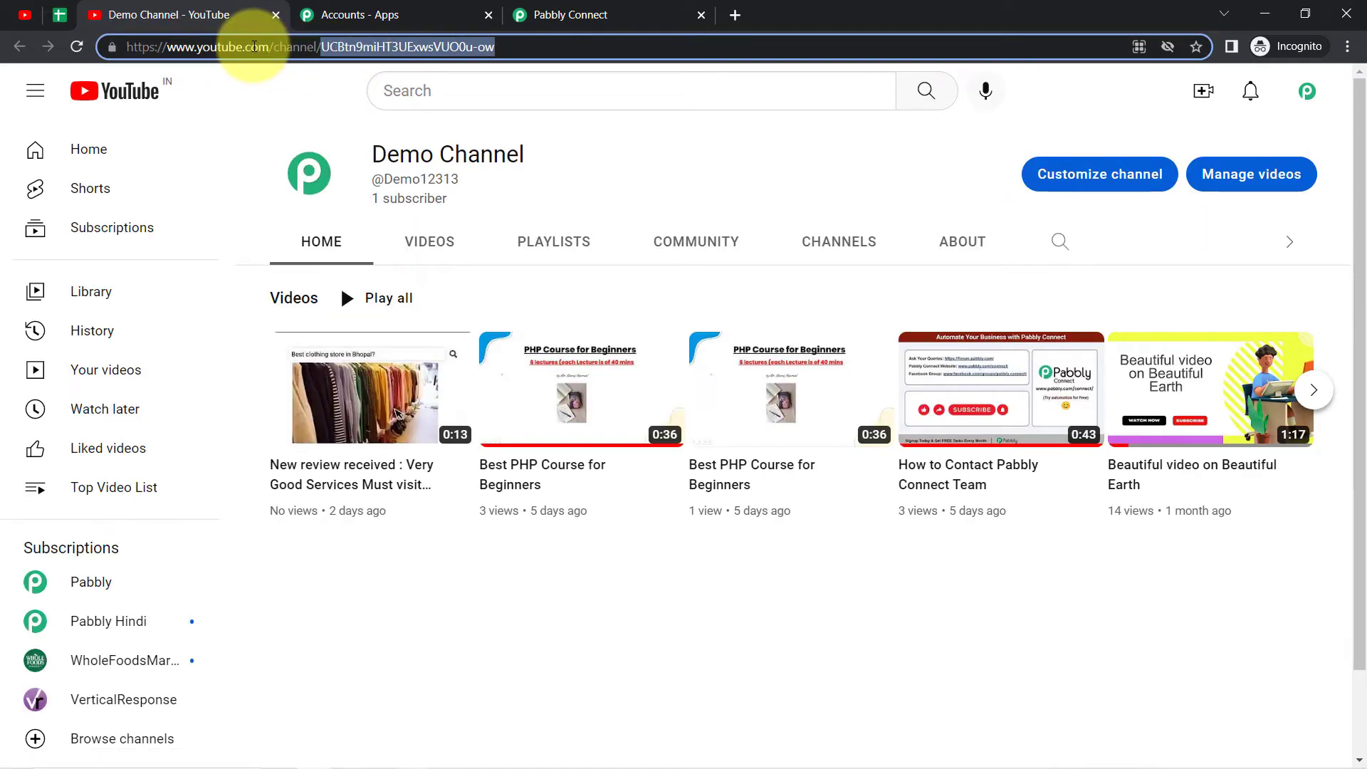
left_click(570, 14)
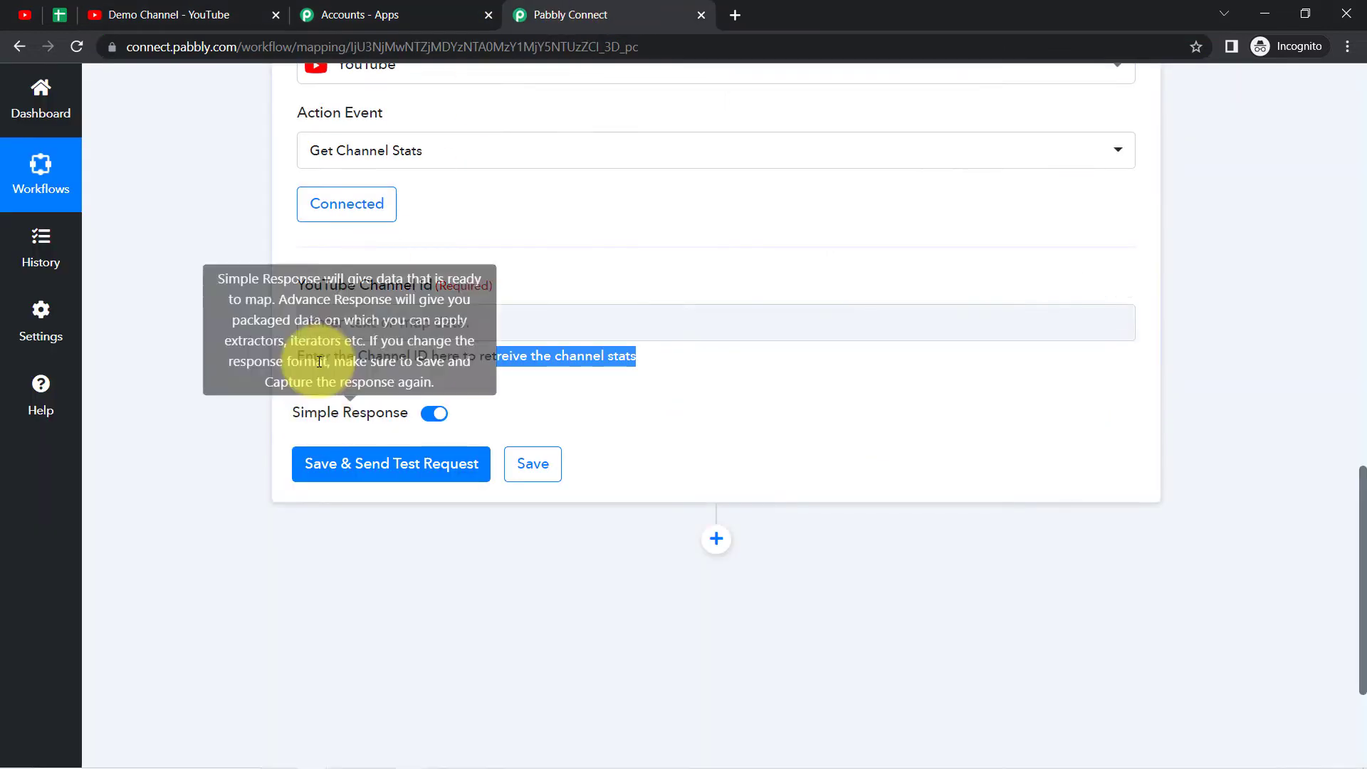
left_click(320, 320)
left_click(262, 385)
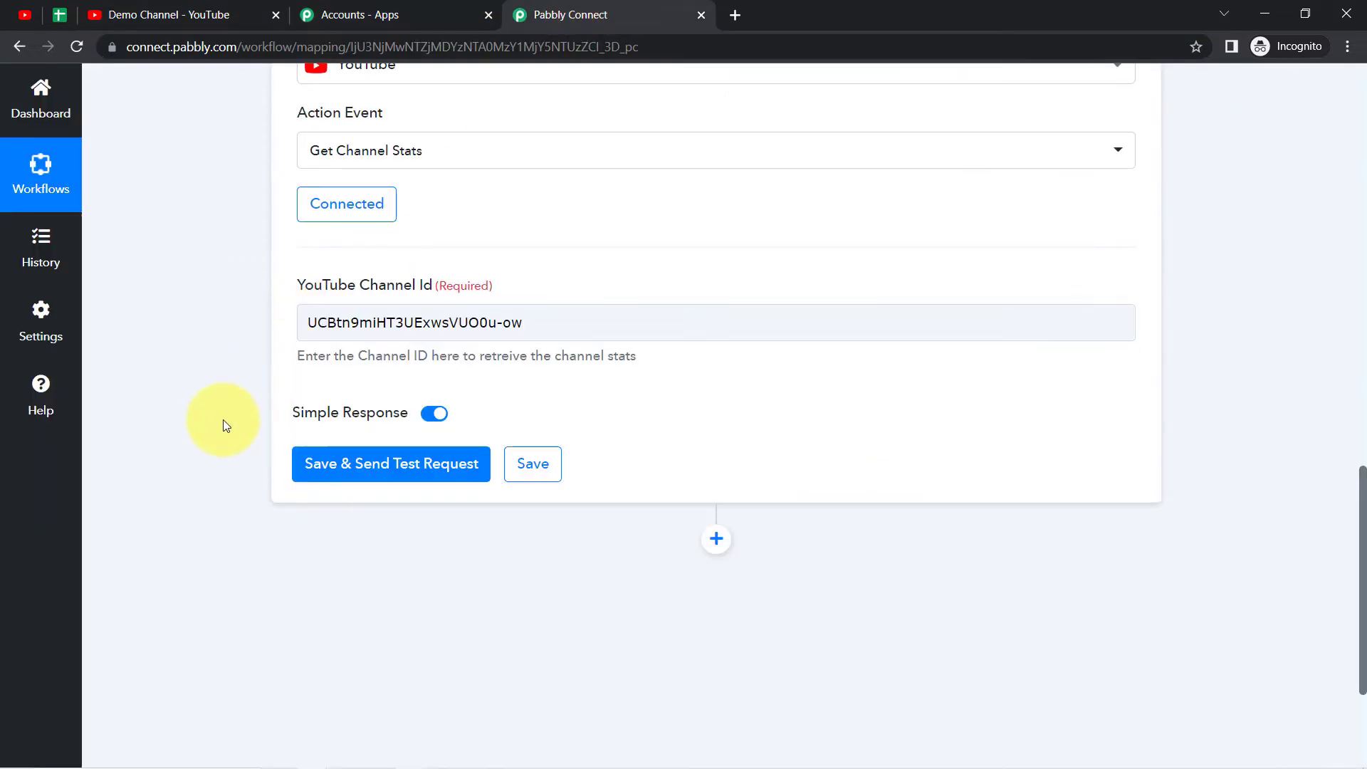
Save the Get Channel Stats action with a test request and check the ViewCount and SubscriberCount fields in its response
left_click(354, 470)
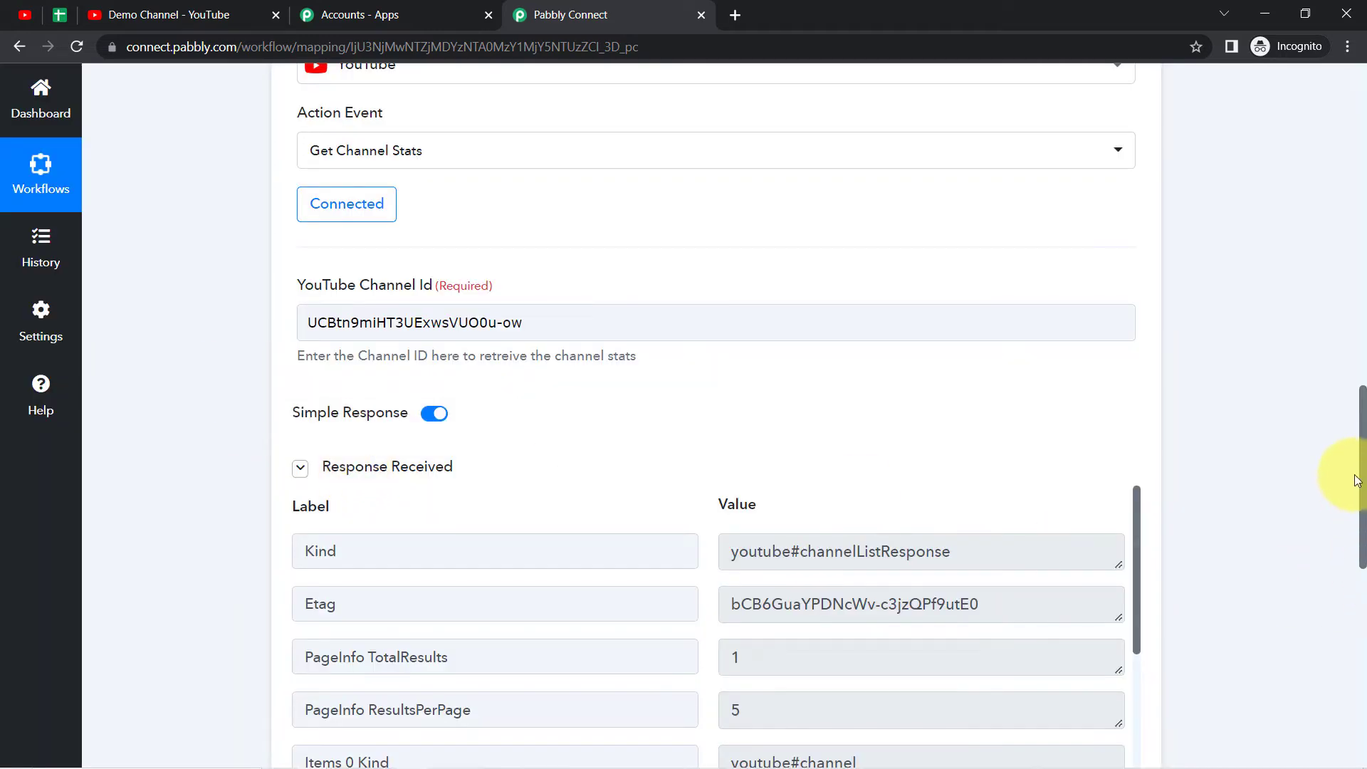
left_click_drag(1364, 463, 1358, 525)
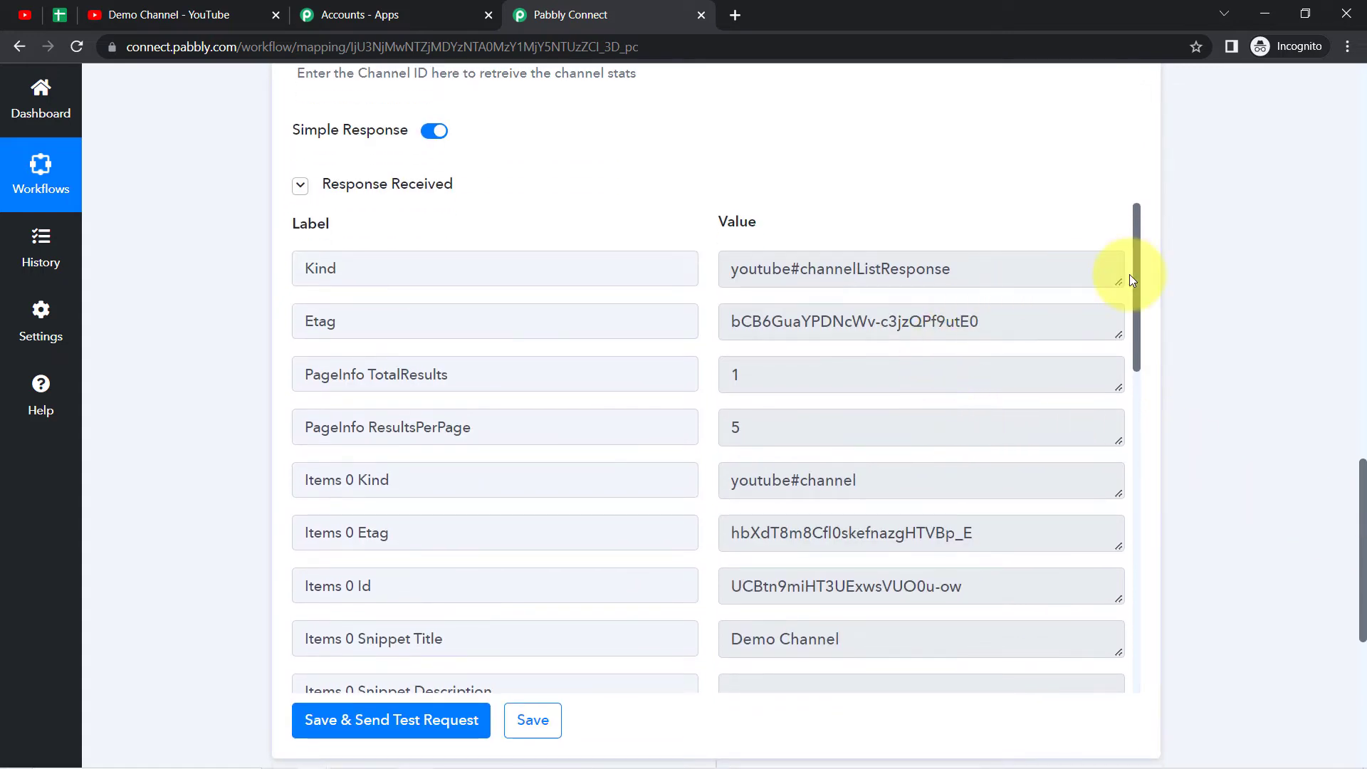
left_click_drag(1138, 273, 1164, 643)
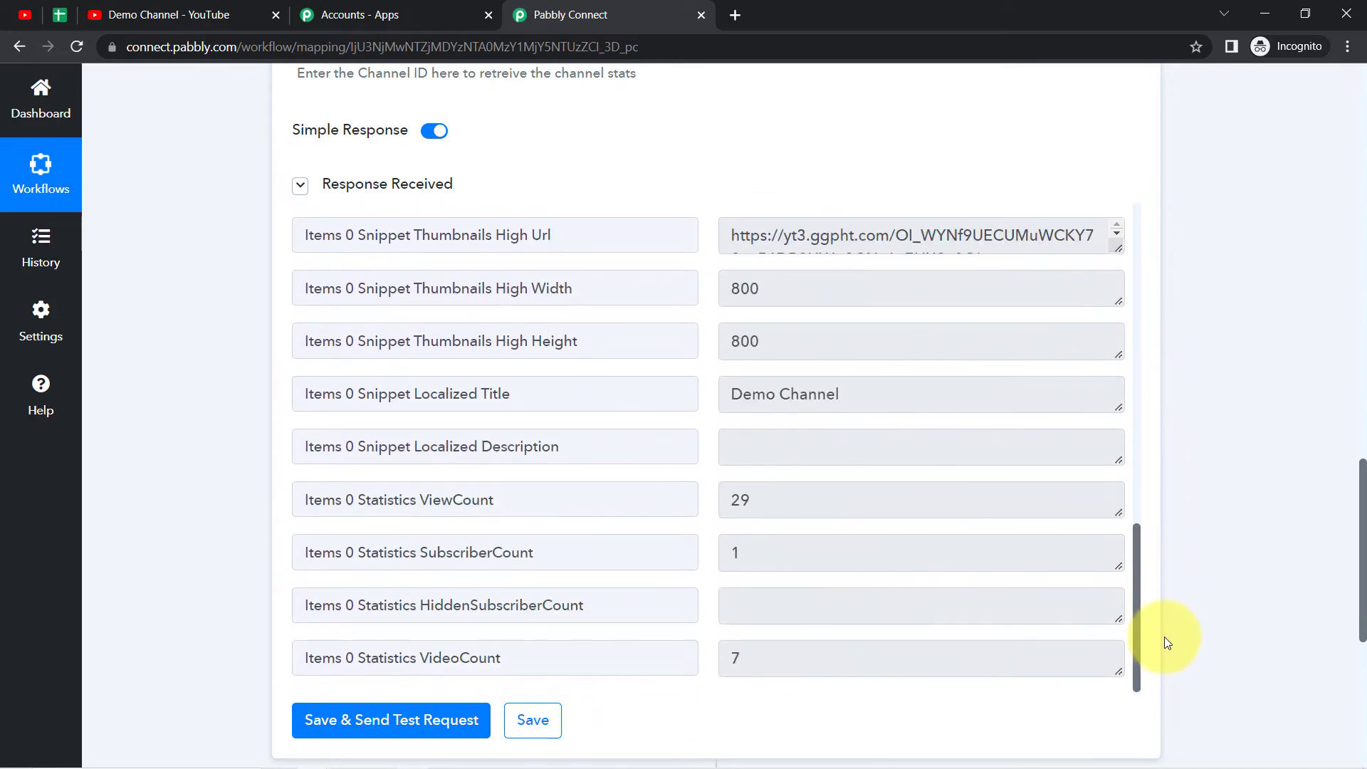
left_click_drag(415, 491, 488, 509)
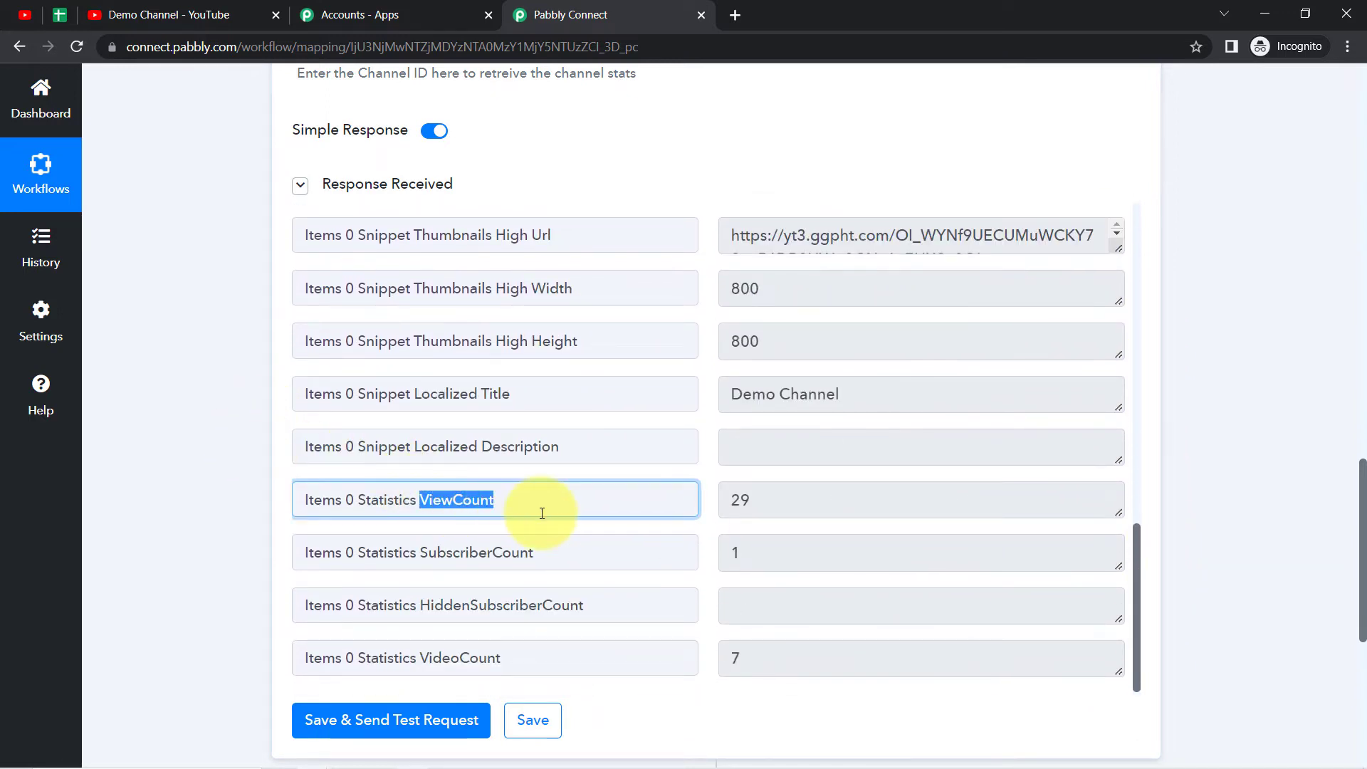
left_click_drag(456, 560, 582, 563)
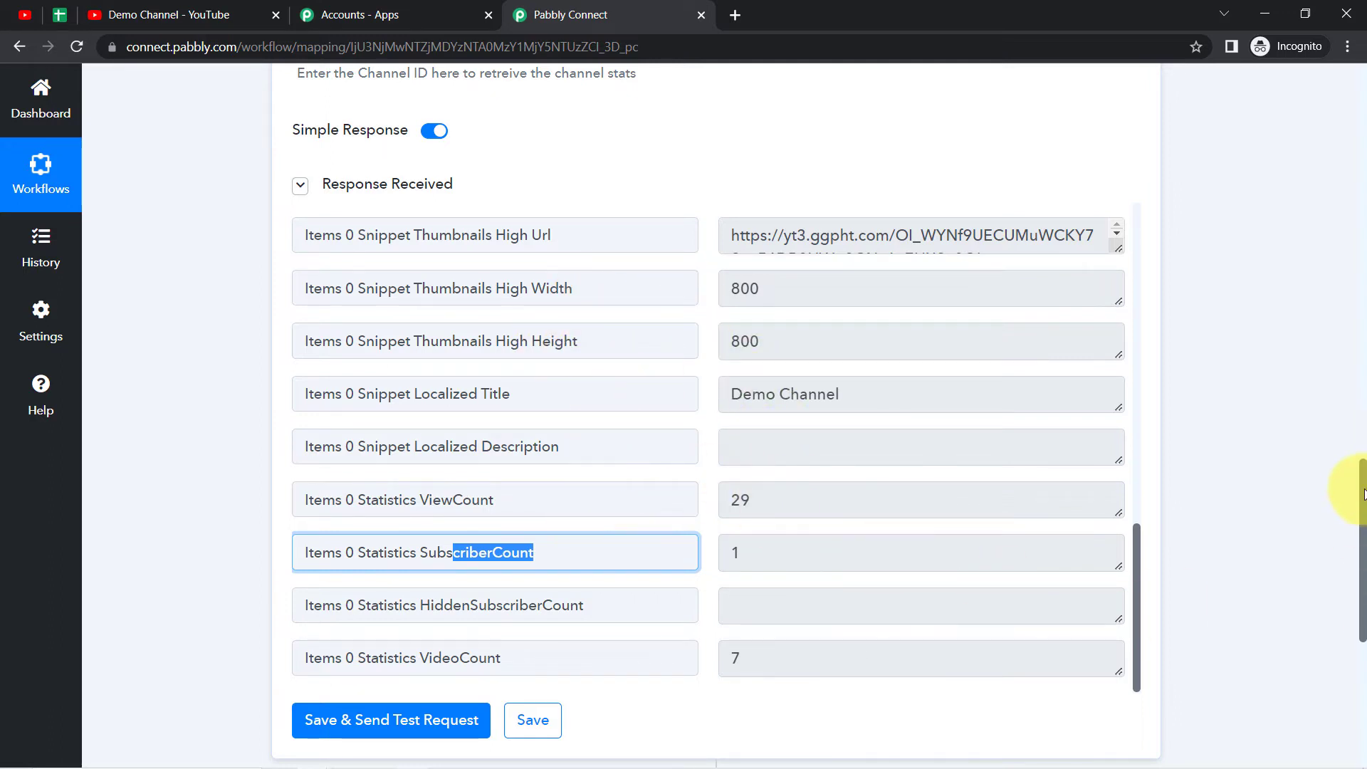
Add another action step after YouTube using Google Sheets, found by searching "google sh", with the Add New Row event
left_click_drag(1361, 484, 1364, 627)
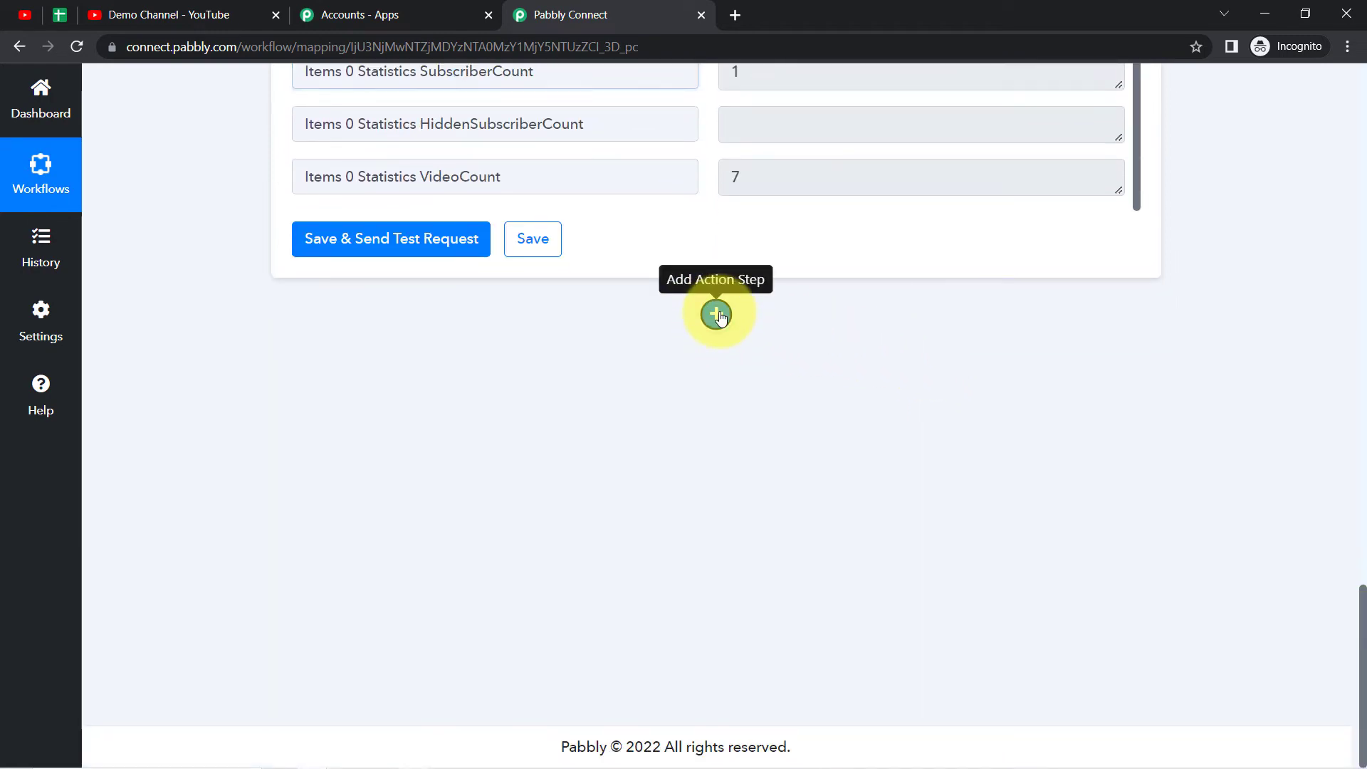
left_click(717, 314)
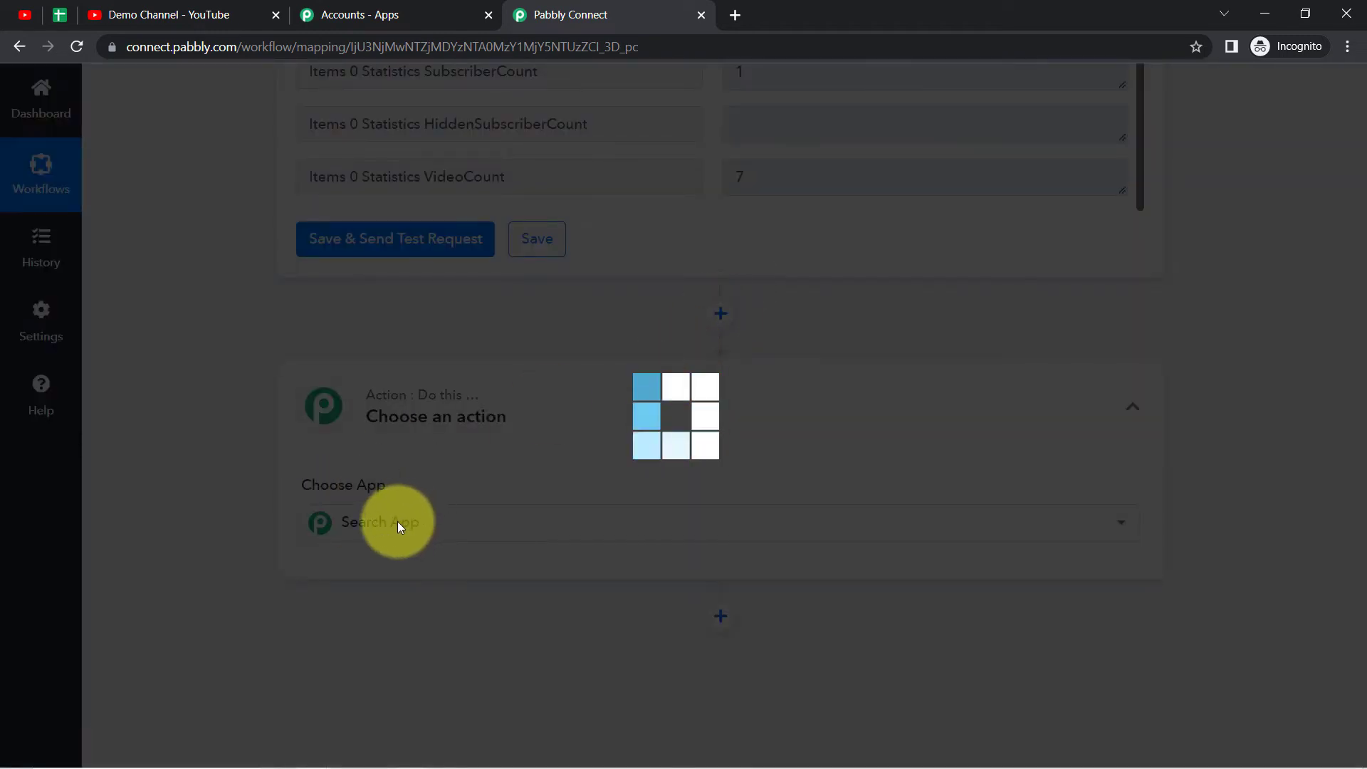
left_click(398, 523)
type("google sh")
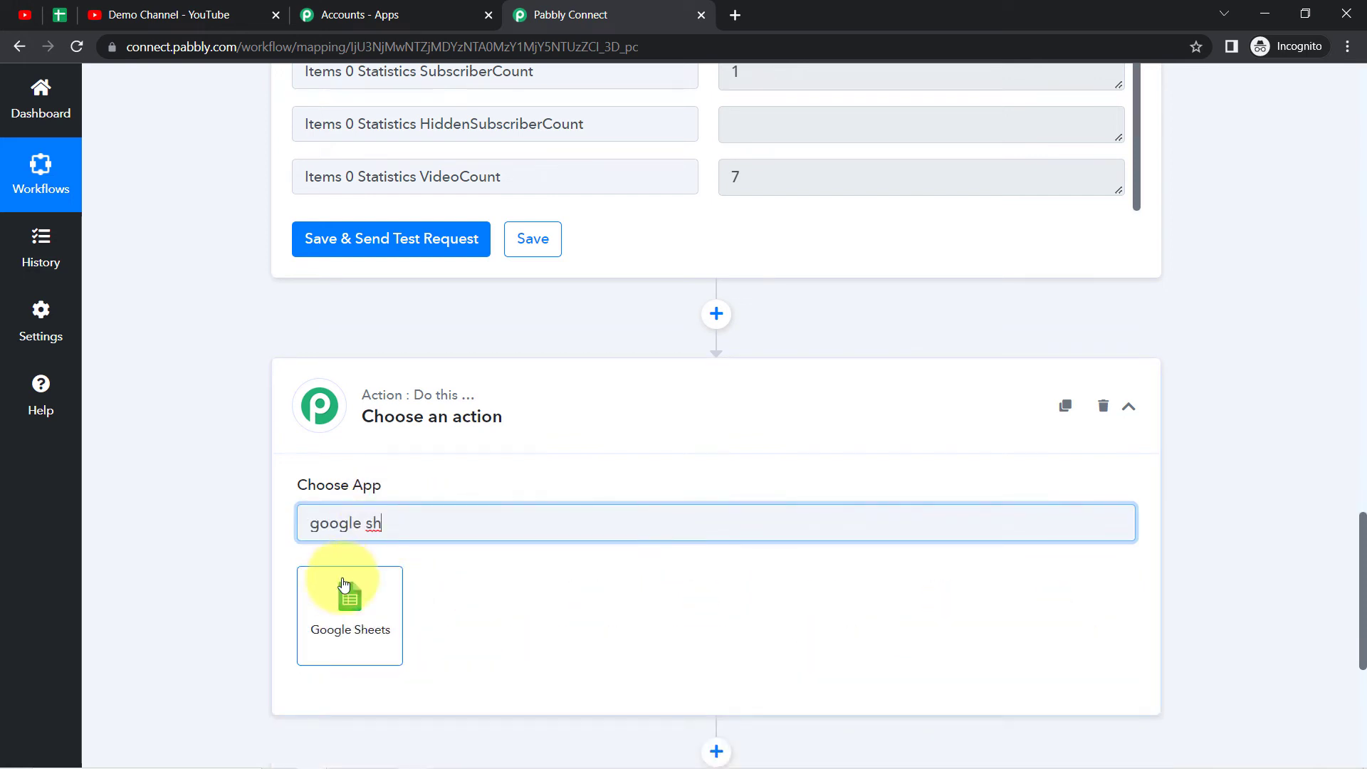
left_click(345, 620)
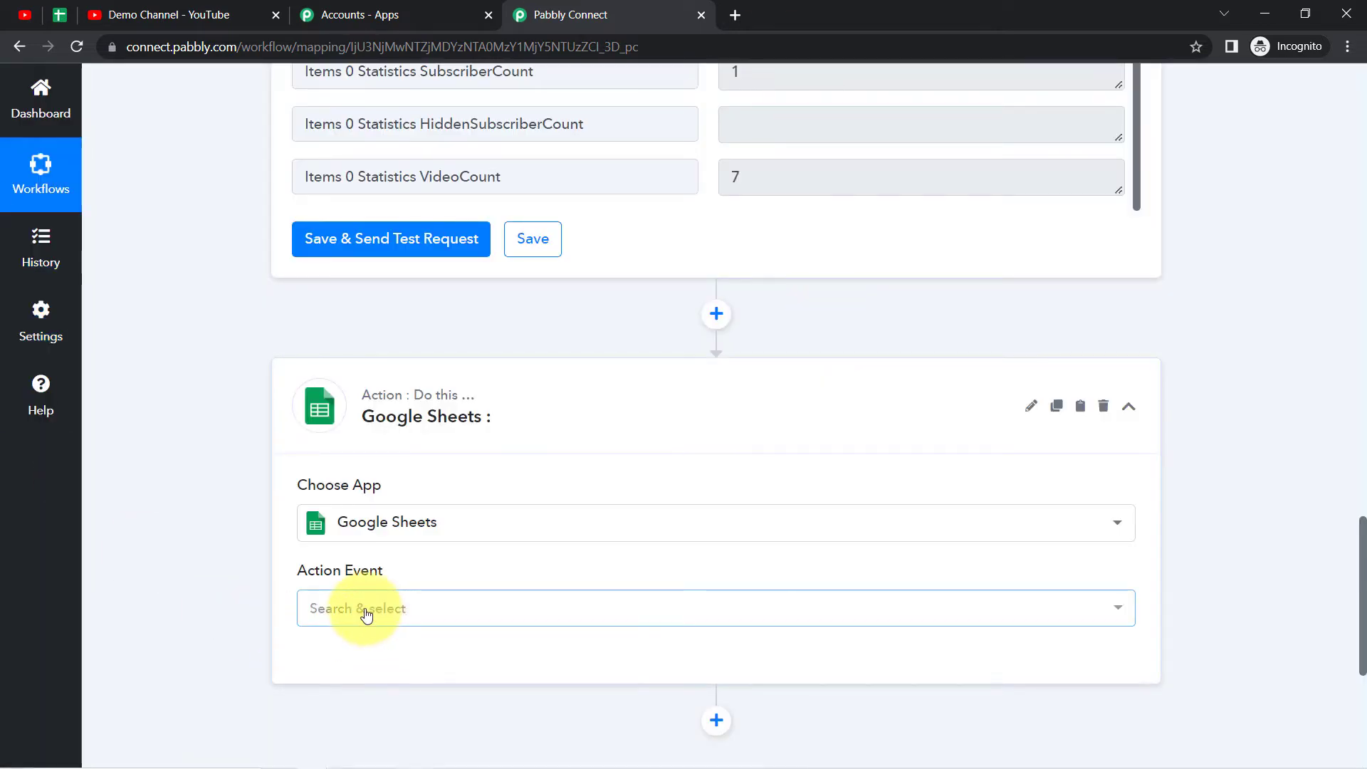
left_click(366, 615)
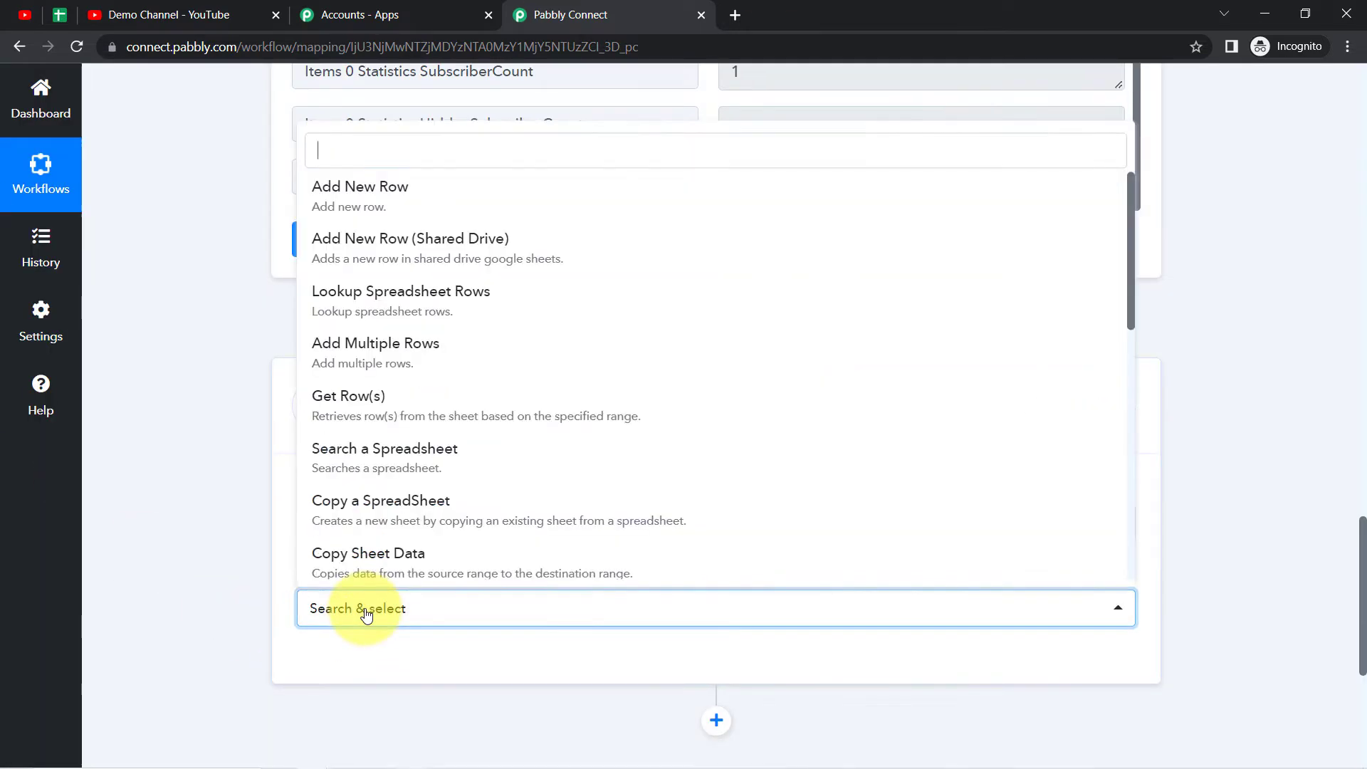
left_click(382, 194)
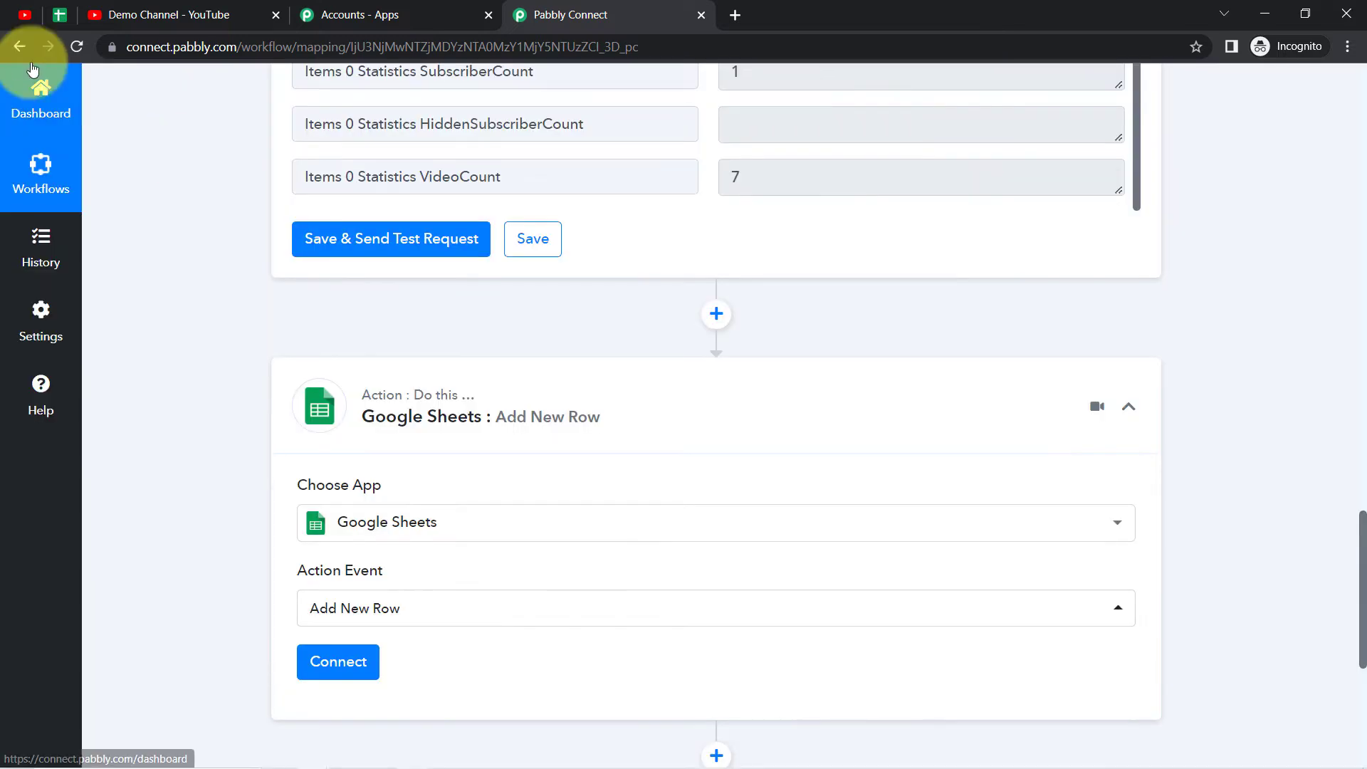
Examine the rows under the headers in the "YouTube Channel Views & Subscribers" spreadsheet, then return to the Pabbly Connect workflow
left_click(59, 14)
left_click_drag(211, 290, 697, 503)
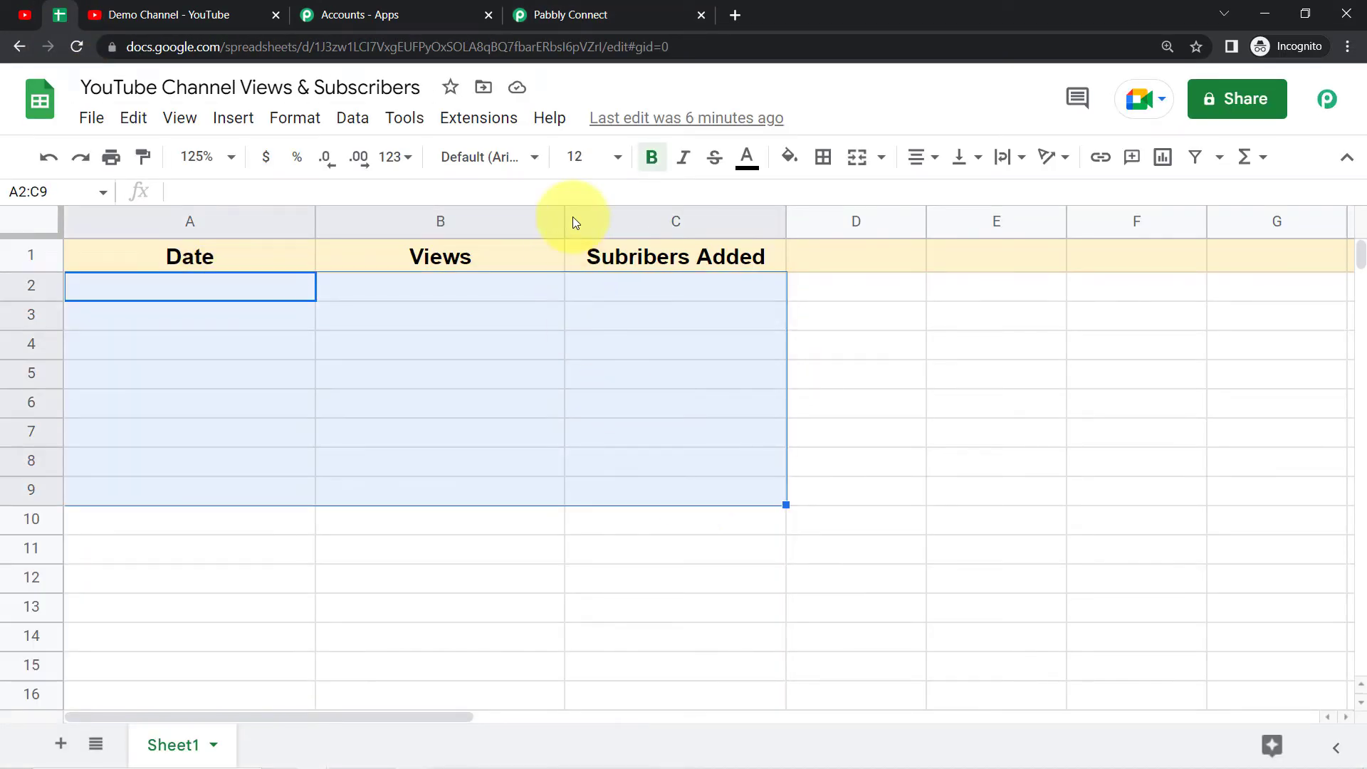
left_click(564, 14)
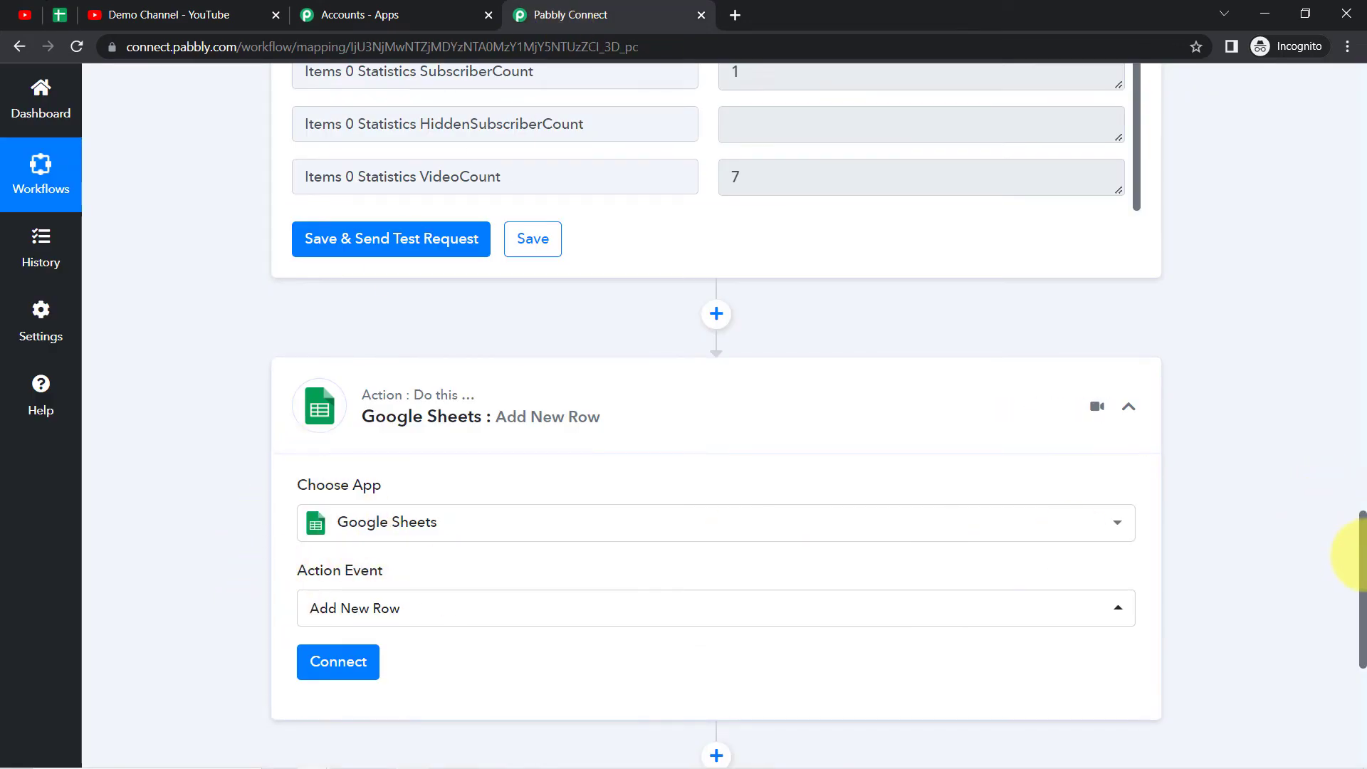
Connect the Google Sheets action through the existing connection Google Sheets #815 and save it
left_click_drag(1362, 555, 1343, 626)
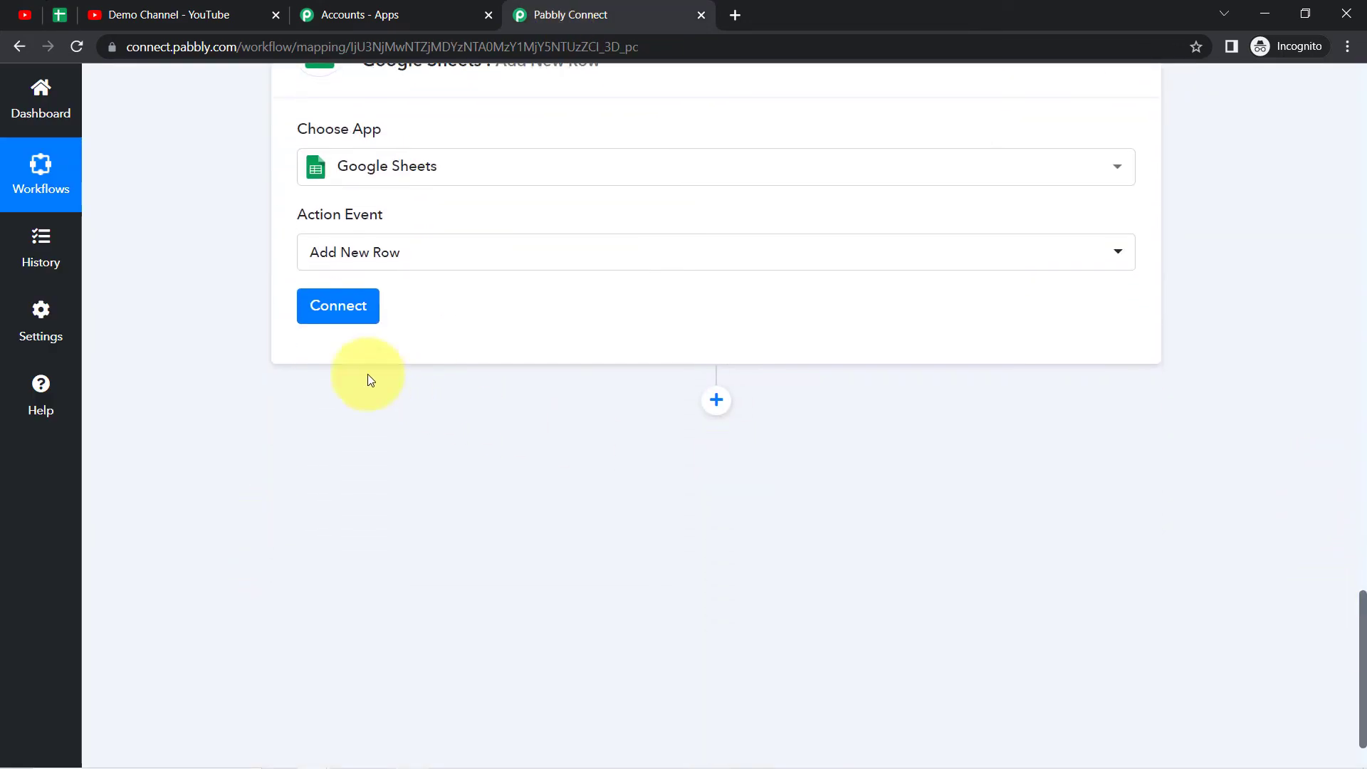
left_click(317, 307)
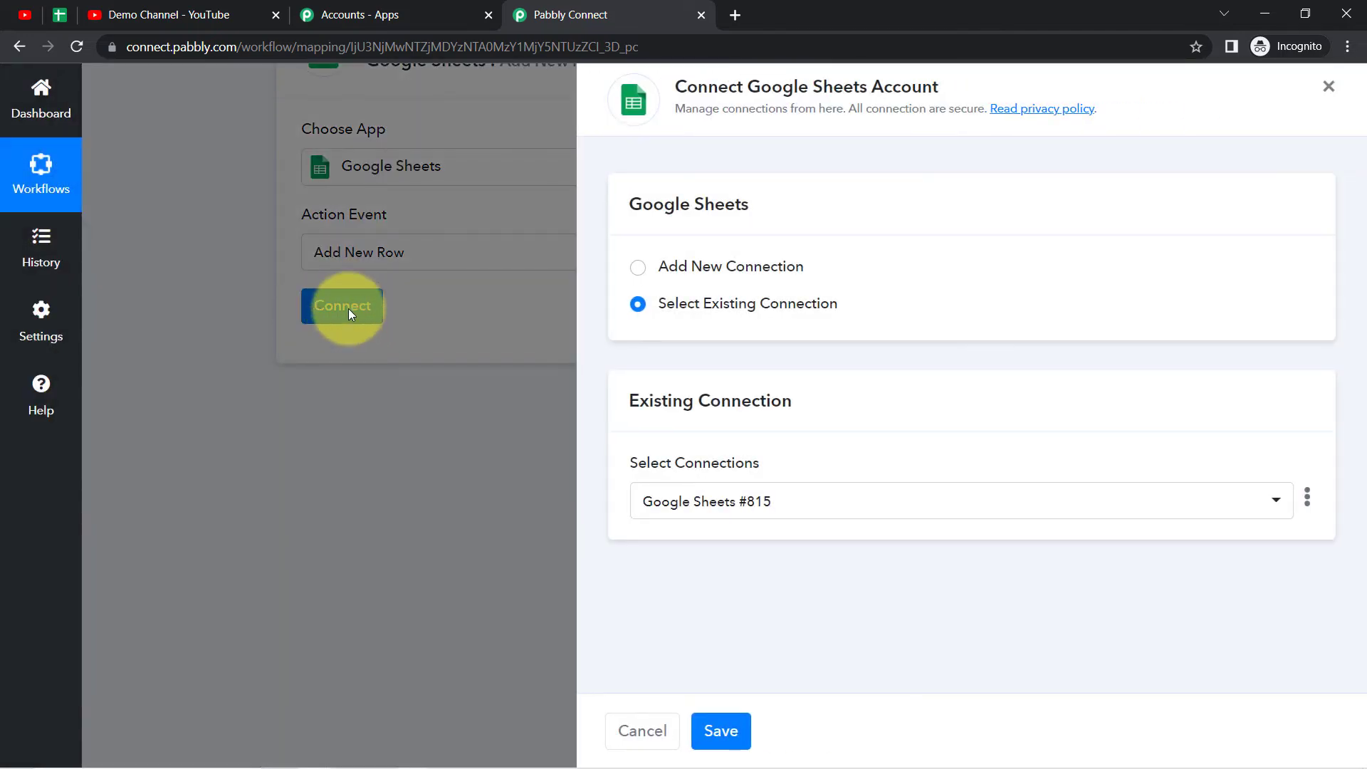
left_click(689, 265)
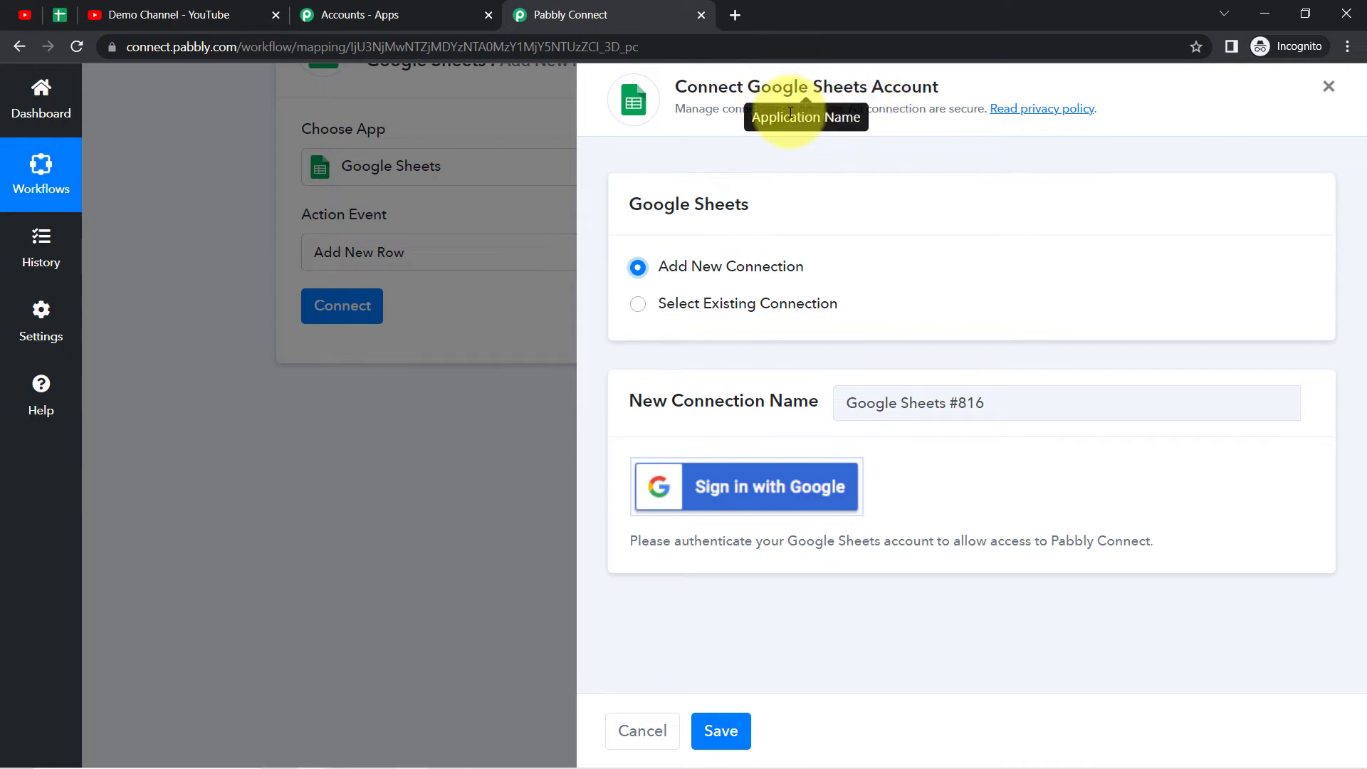
left_click(722, 310)
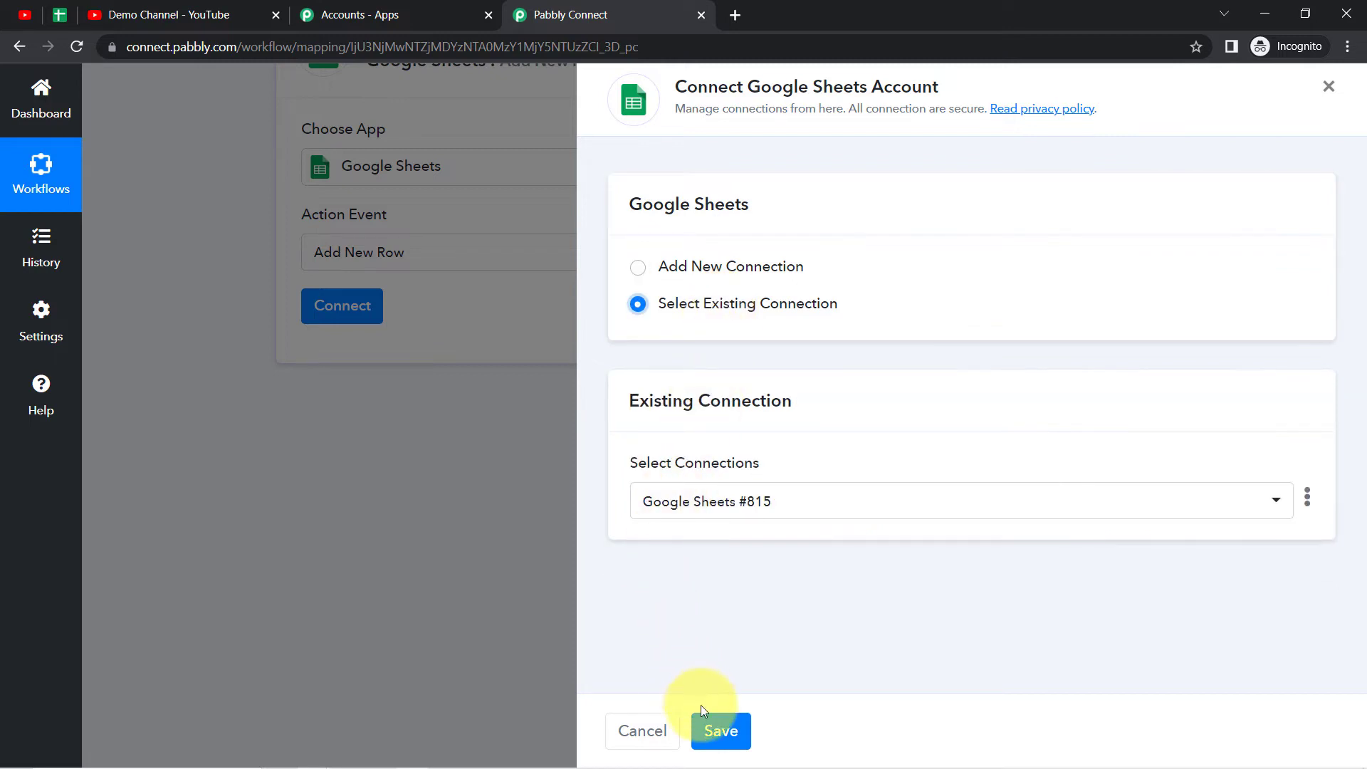
left_click(719, 733)
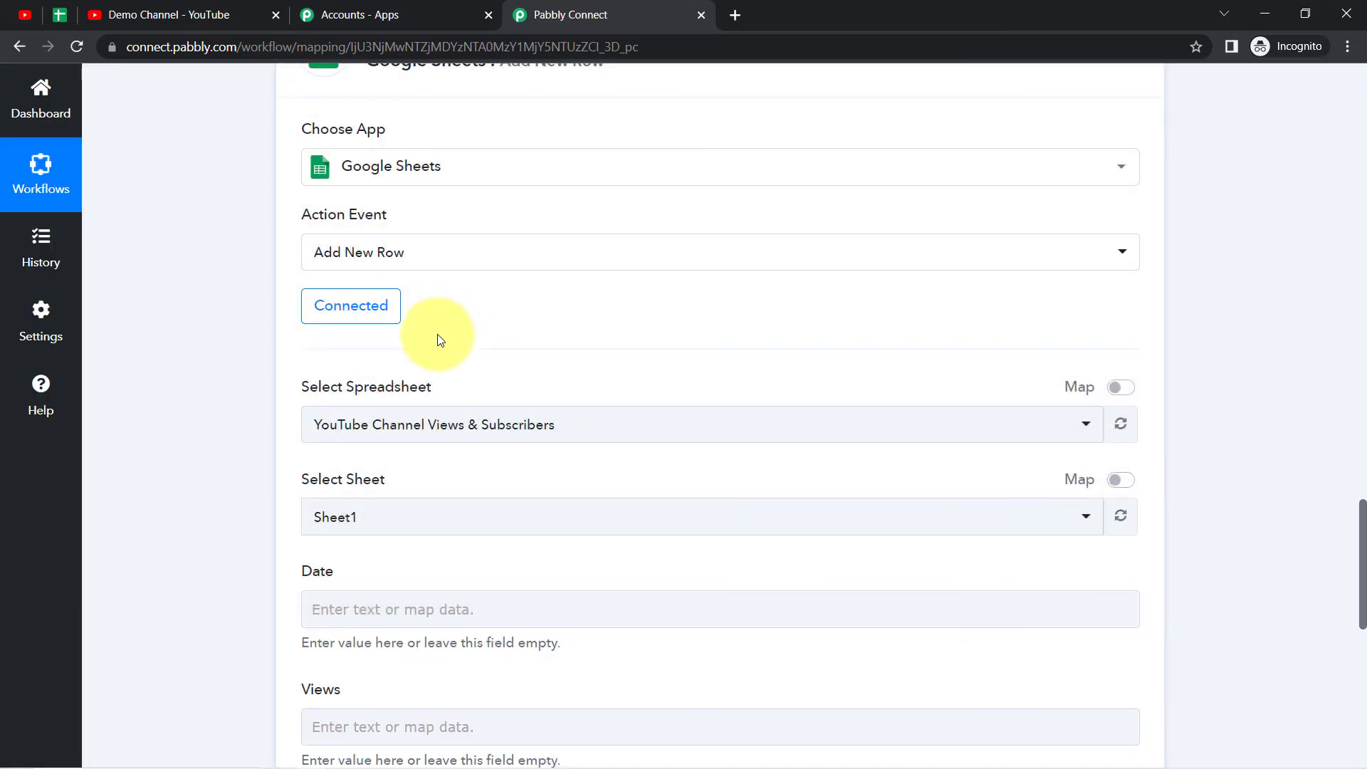
Compare the selected spreadsheet and sheet names with the title and sheet tab of the Google Sheets file, then return to the workflow
left_click(327, 435)
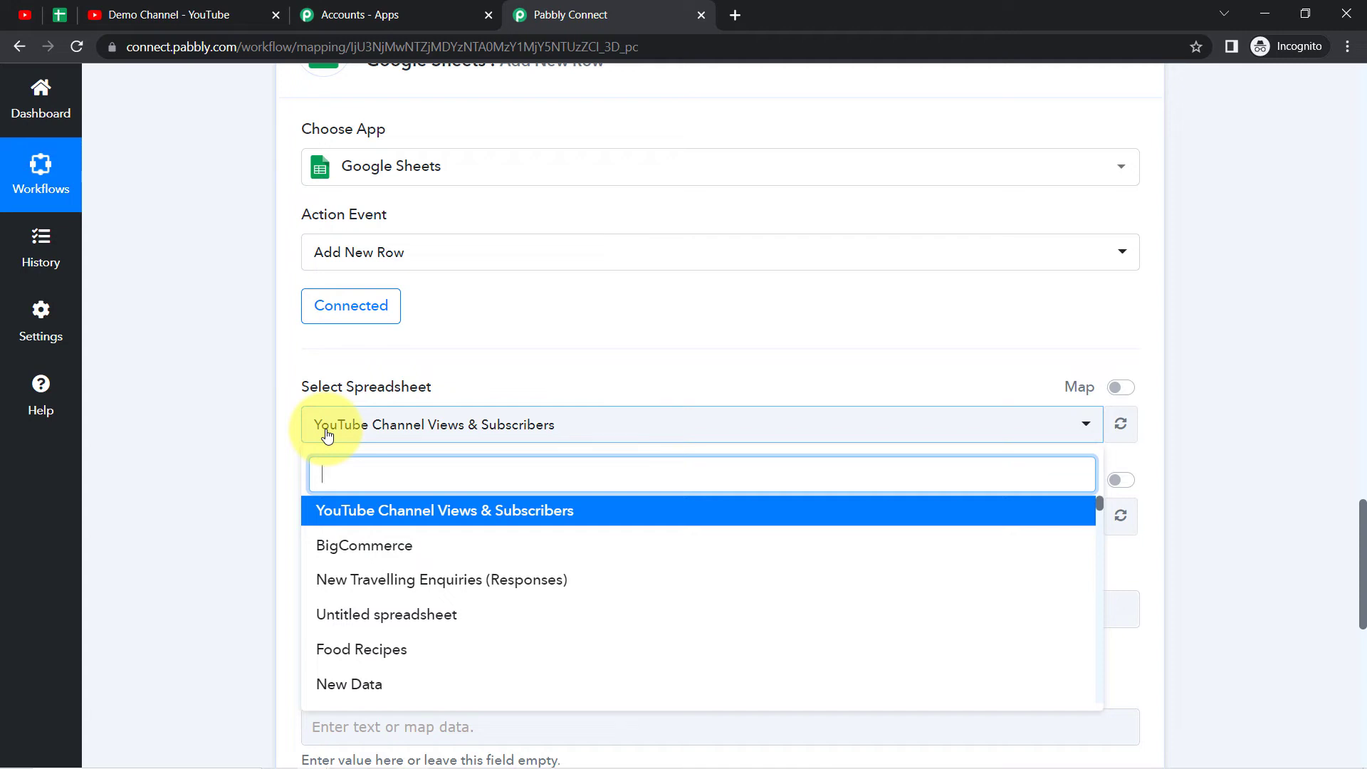
left_click(247, 468)
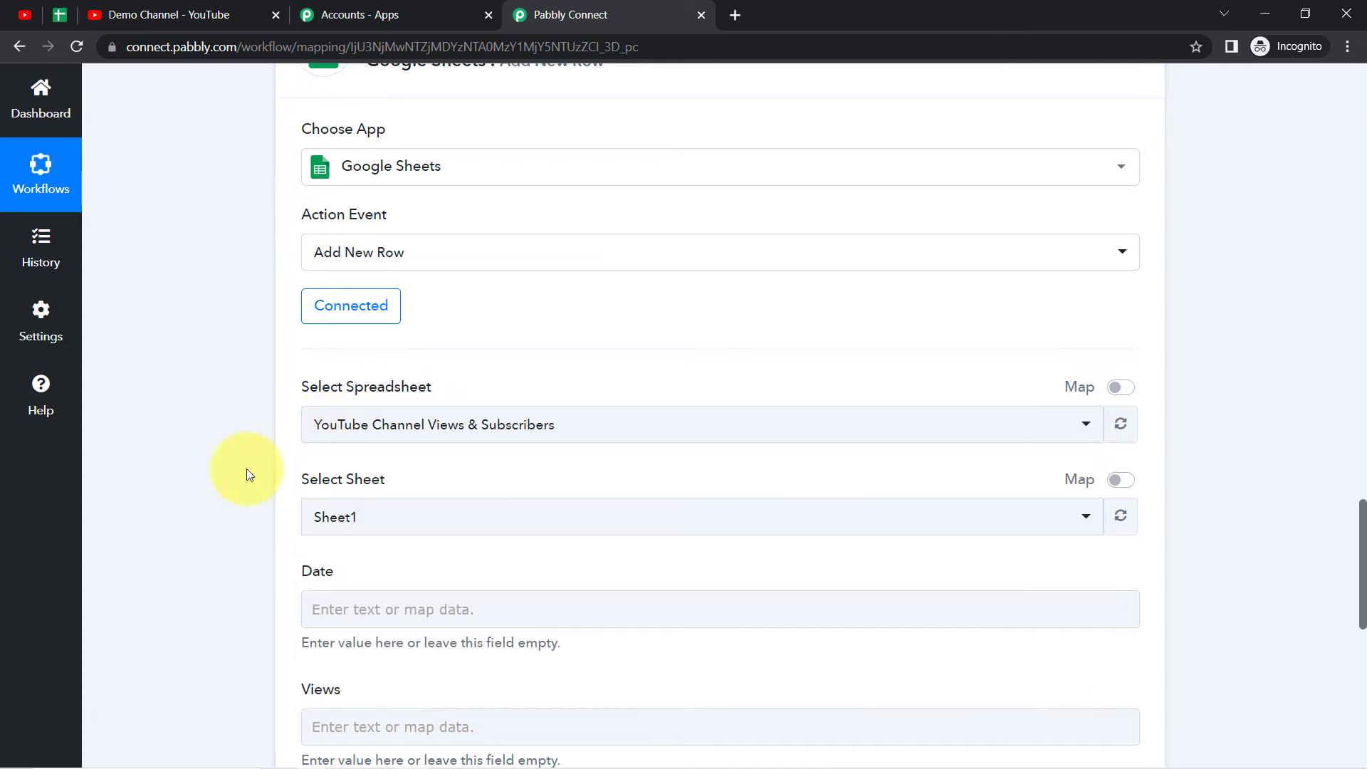
left_click(76, 11)
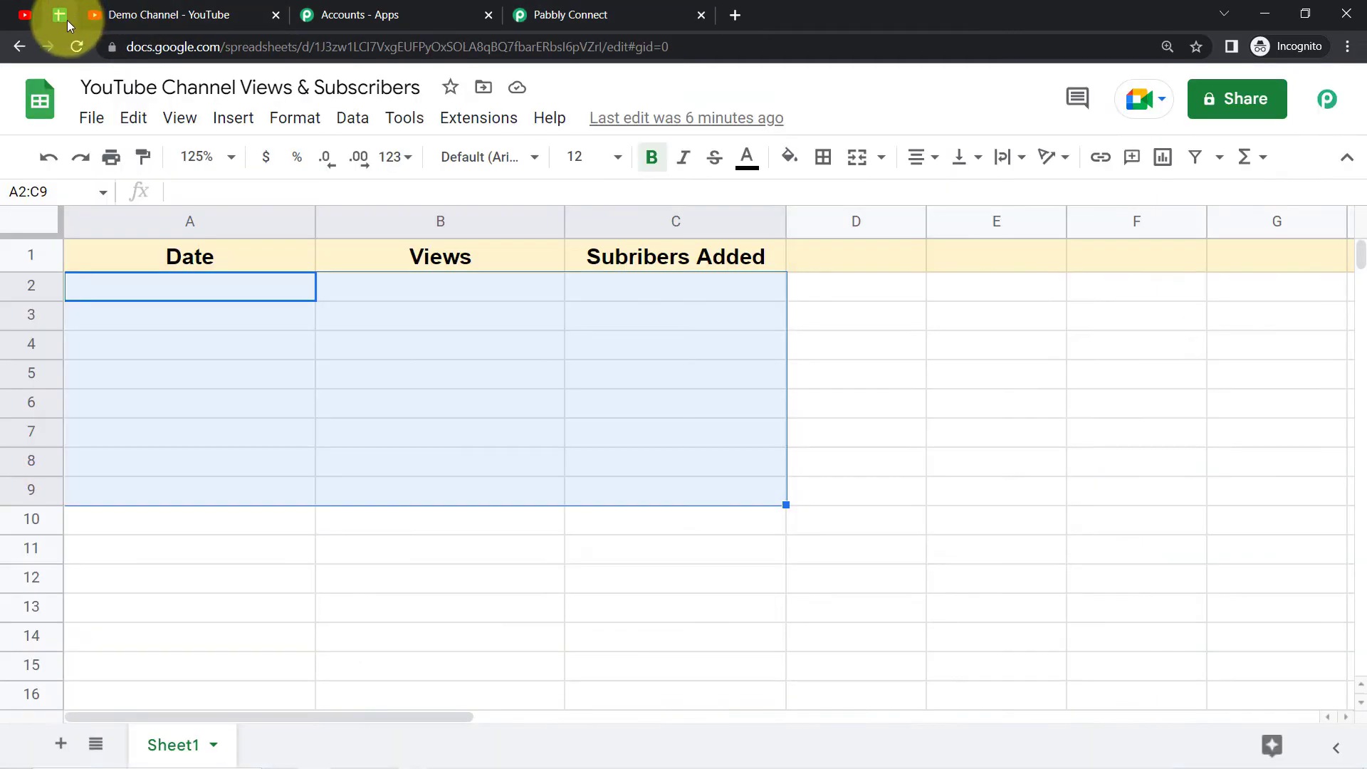
left_click(134, 73)
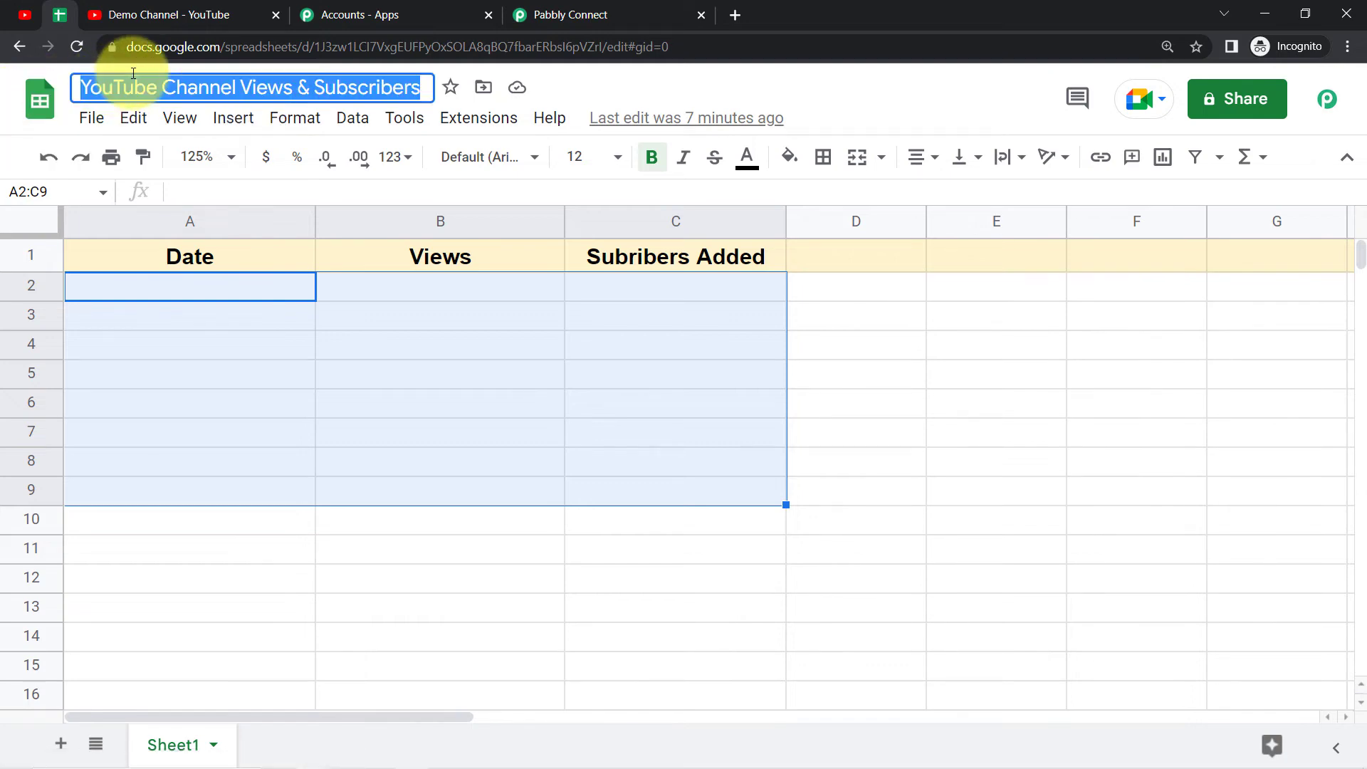
left_click(566, 9)
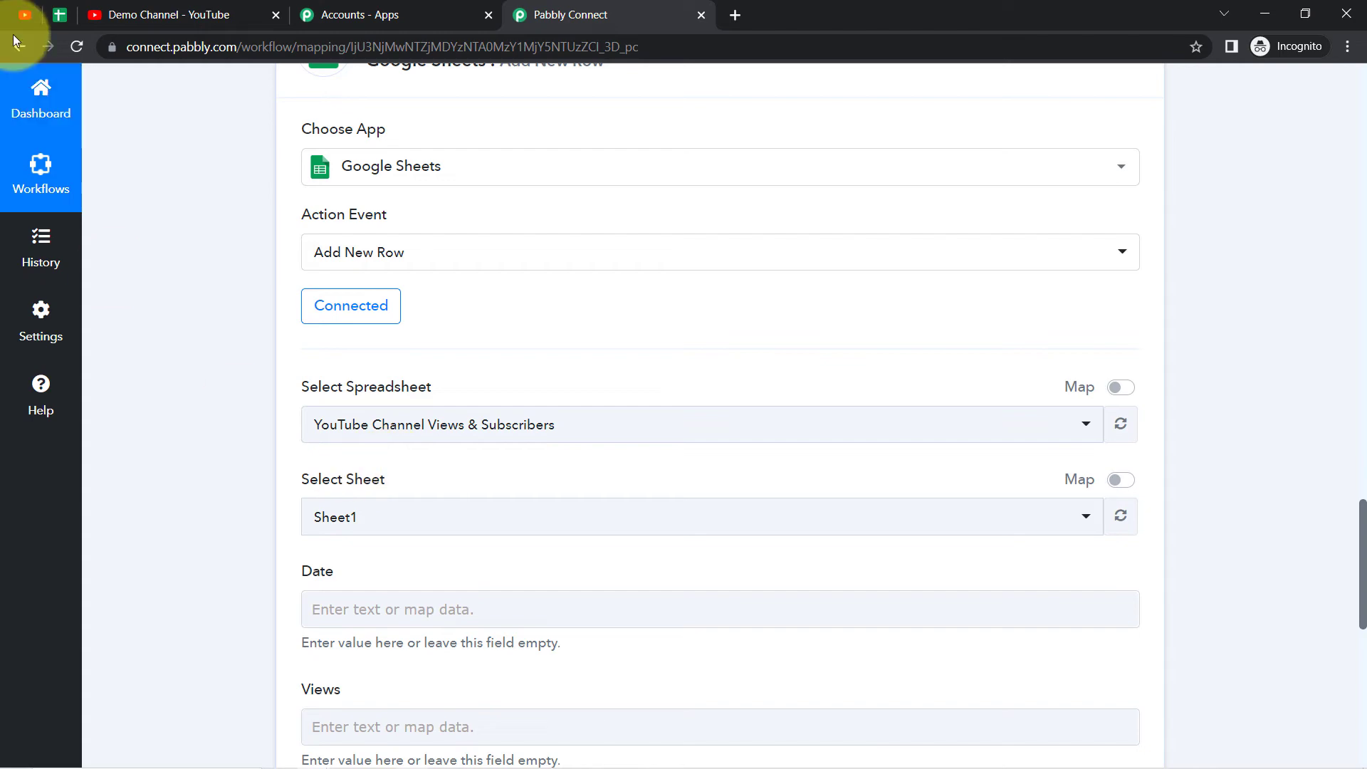
left_click(58, 15)
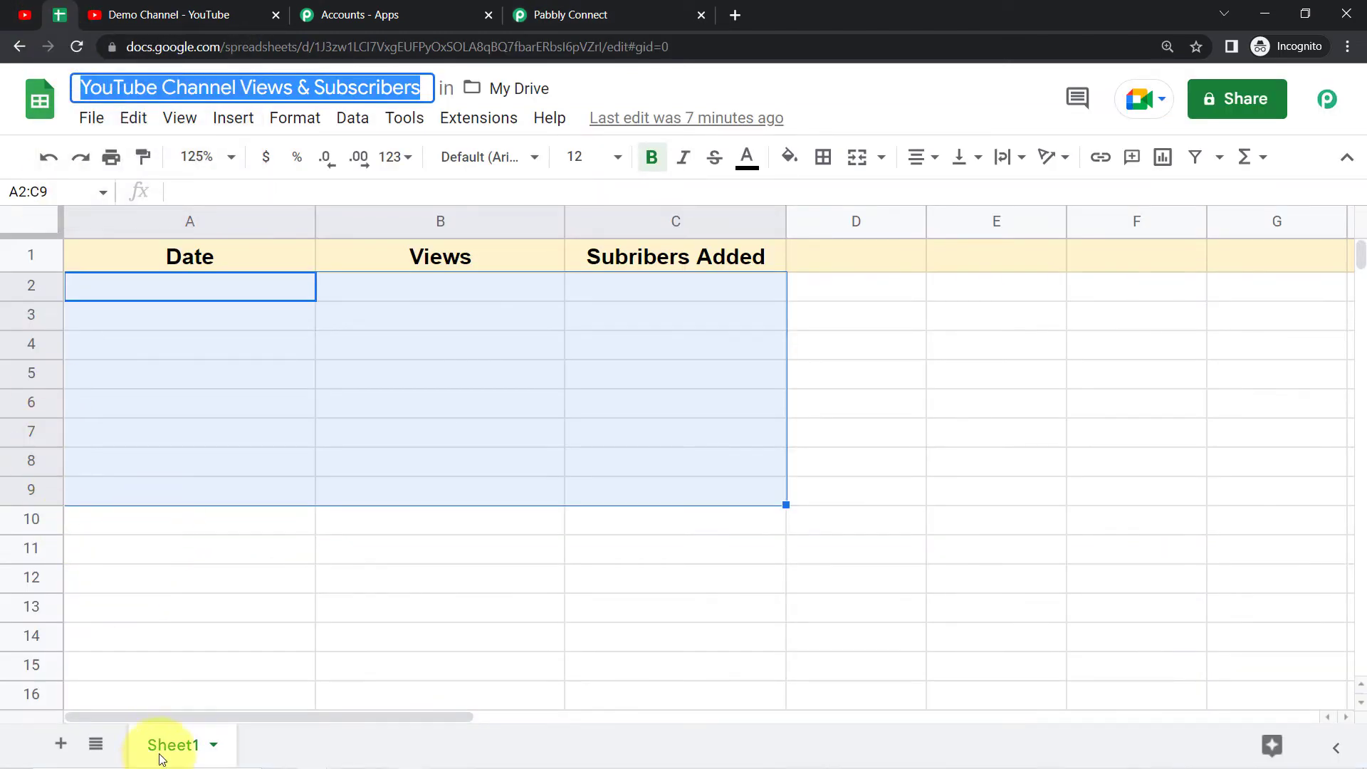
left_click(618, 15)
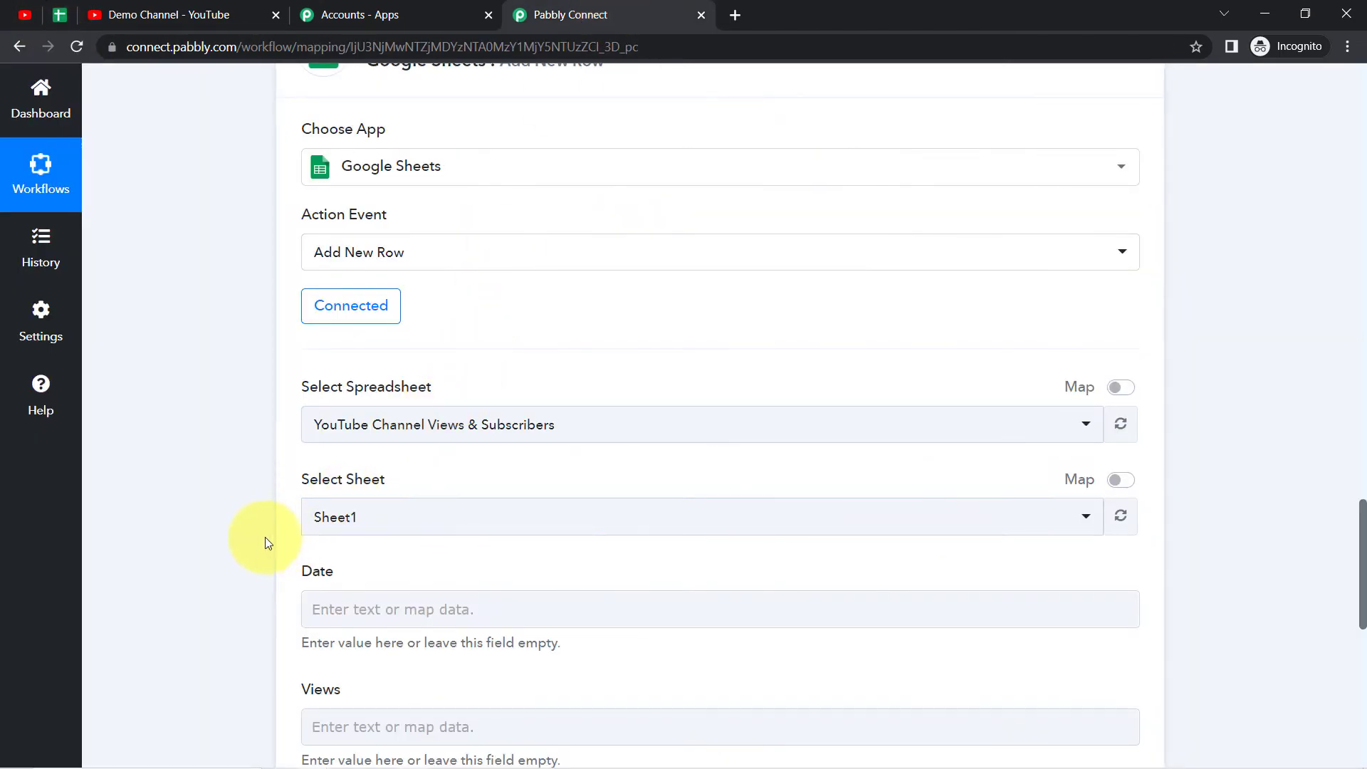
Review the empty Date, Views and Subribers Added fields, then search the YouTube Get Channel Stats response for "date"
scroll(254, 543, "down", 2)
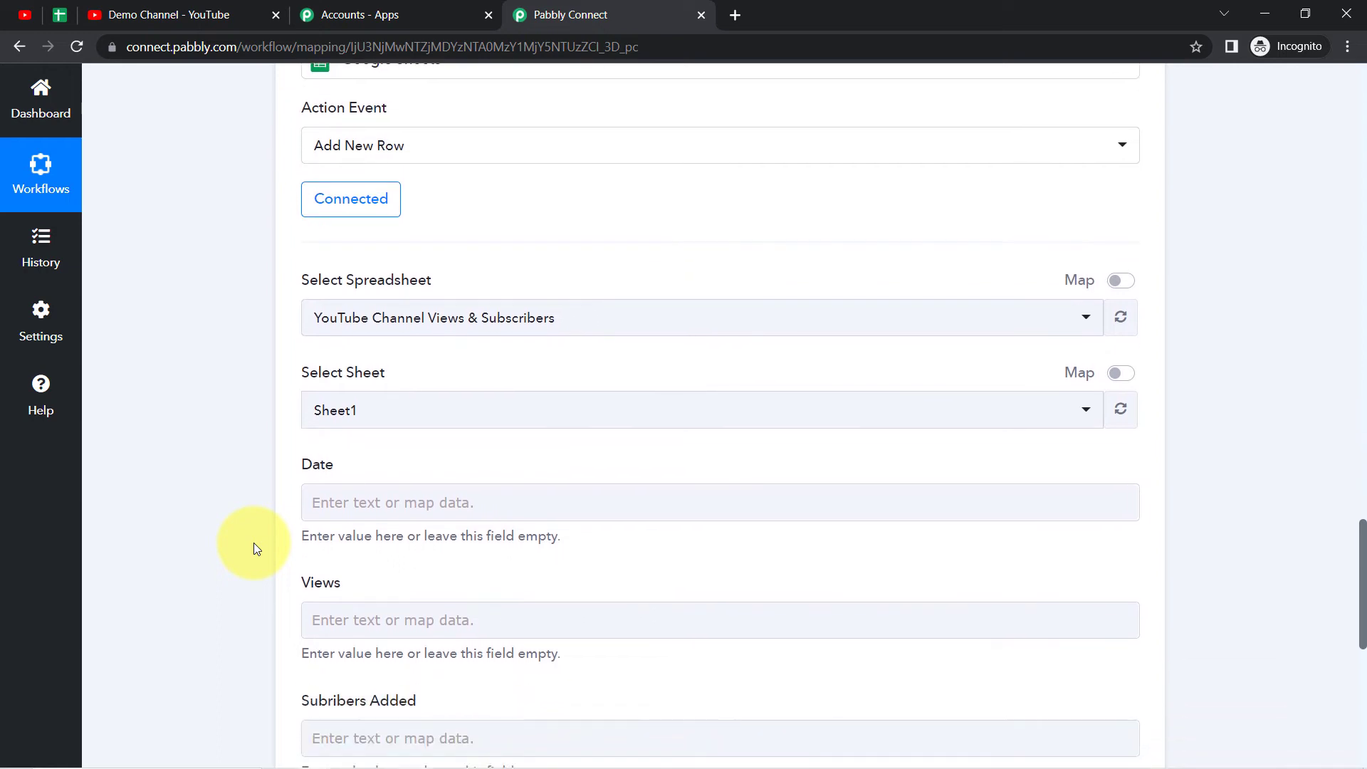
scroll(254, 542, "down", 2)
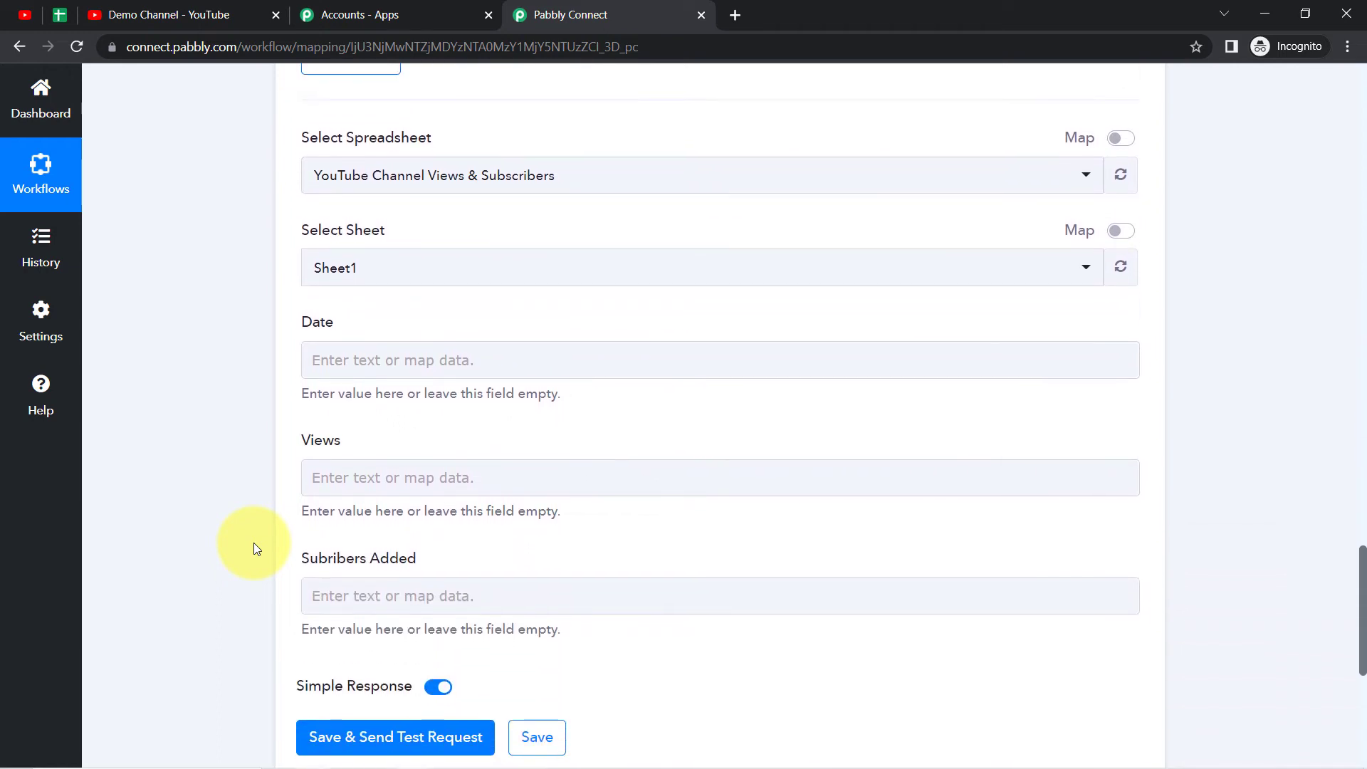
scroll(254, 543, "down", 1)
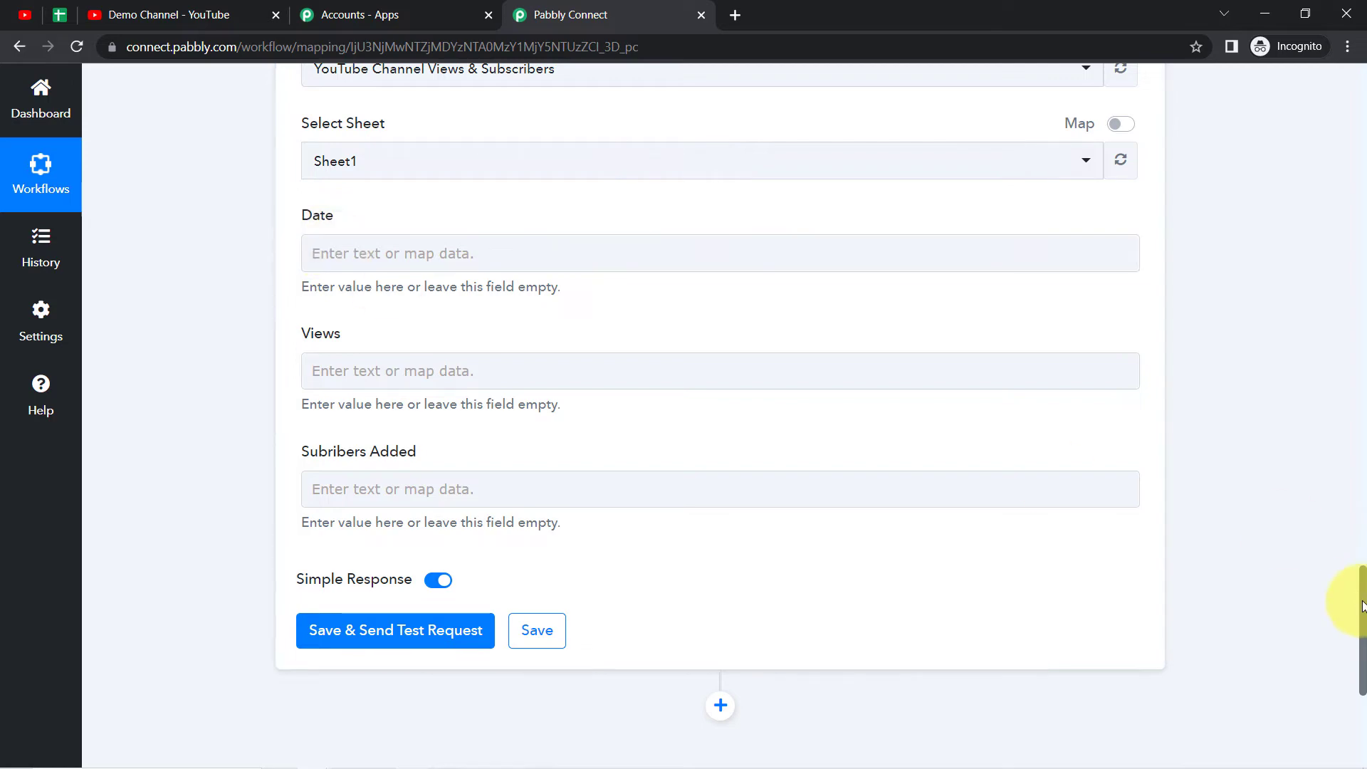
left_click_drag(1363, 609, 1341, 391)
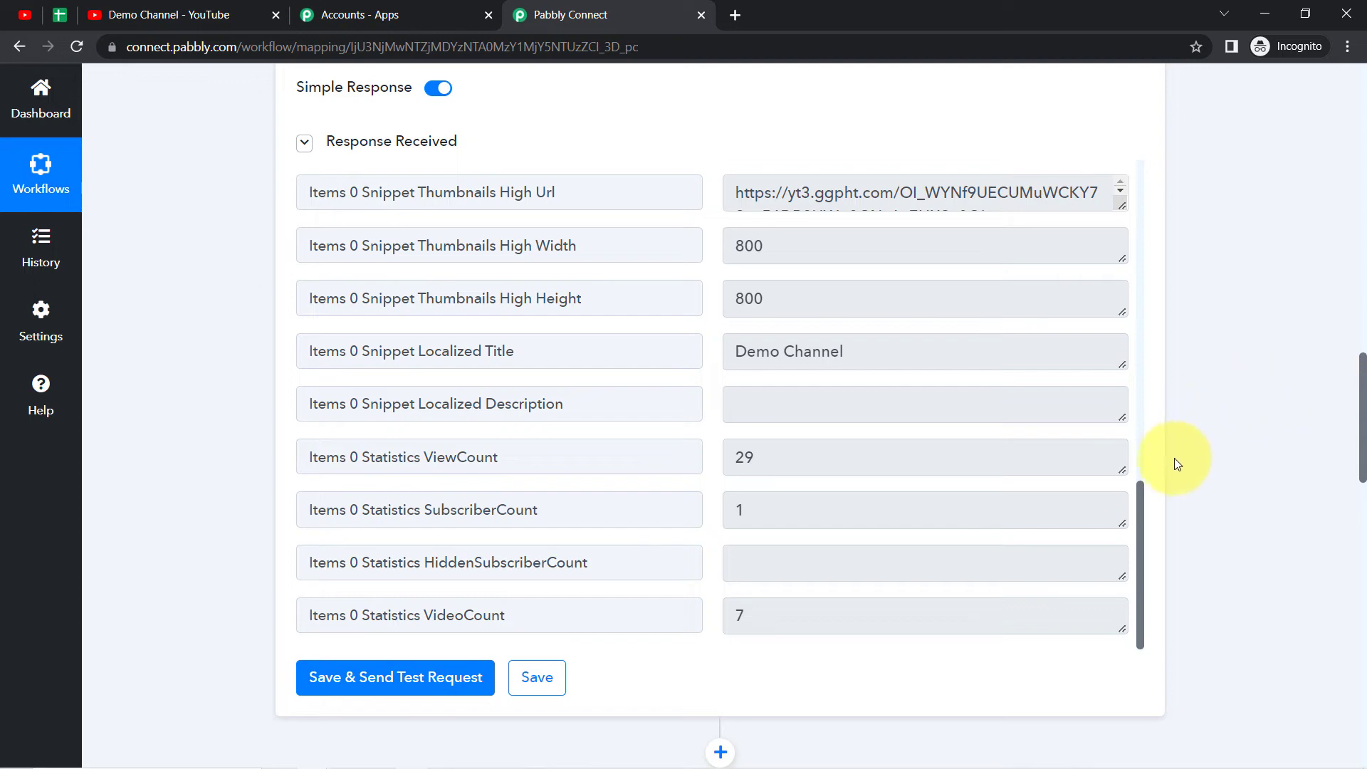
left_click_drag(1143, 528, 1151, 171)
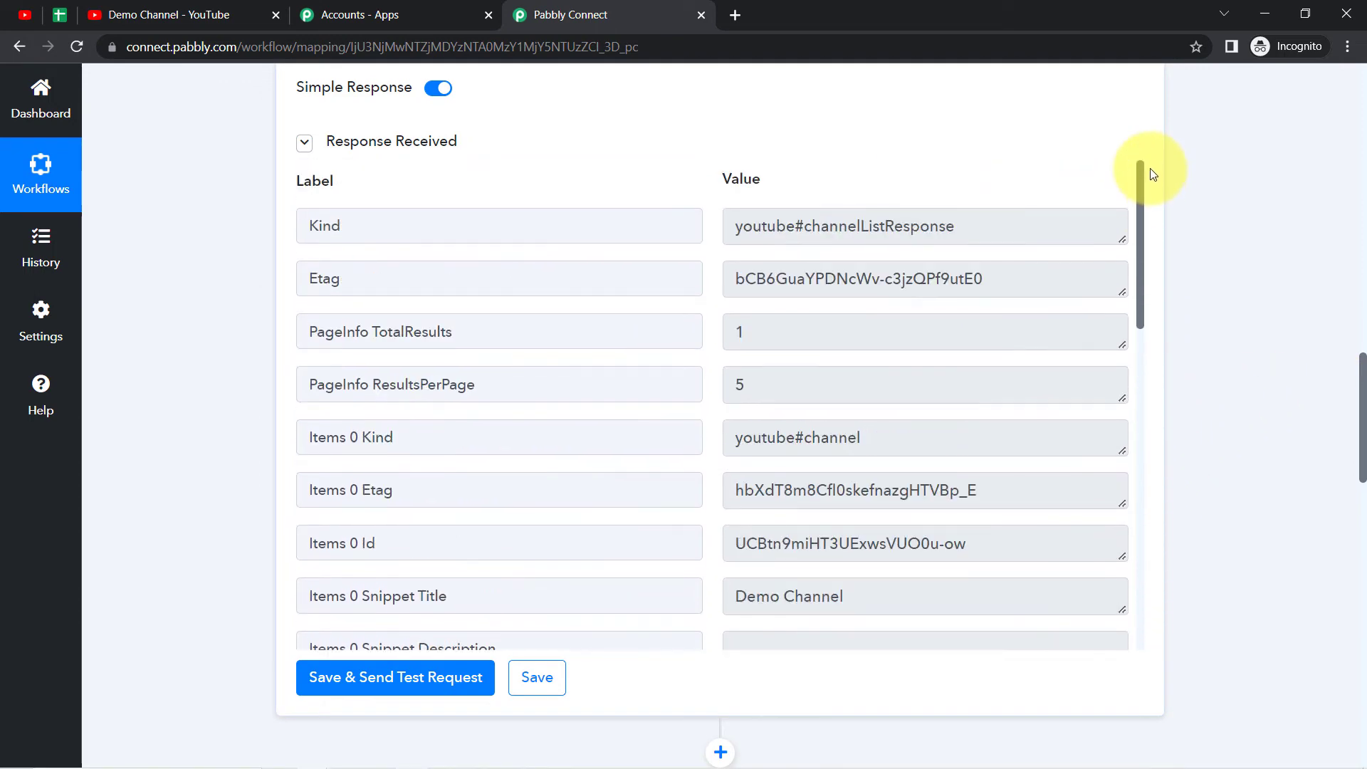
key("ctrl+f")
type("date")
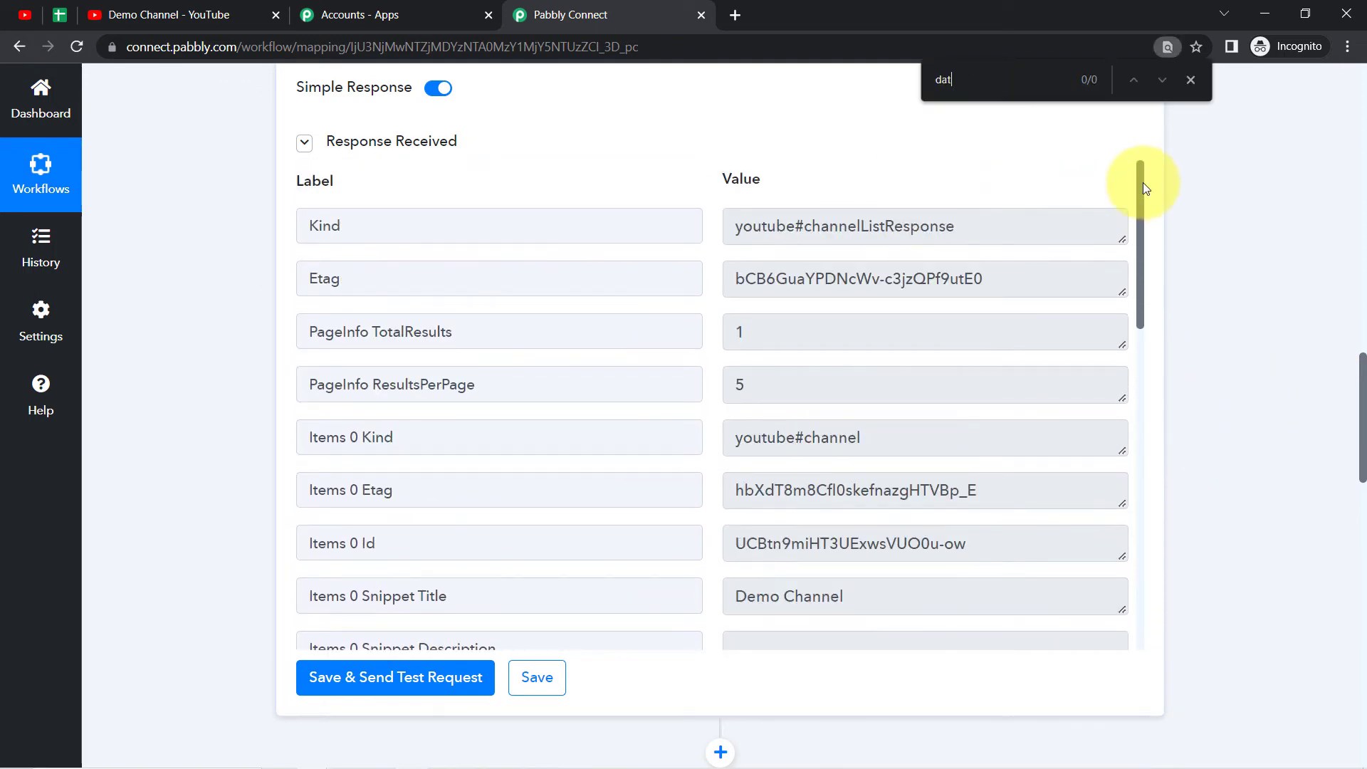
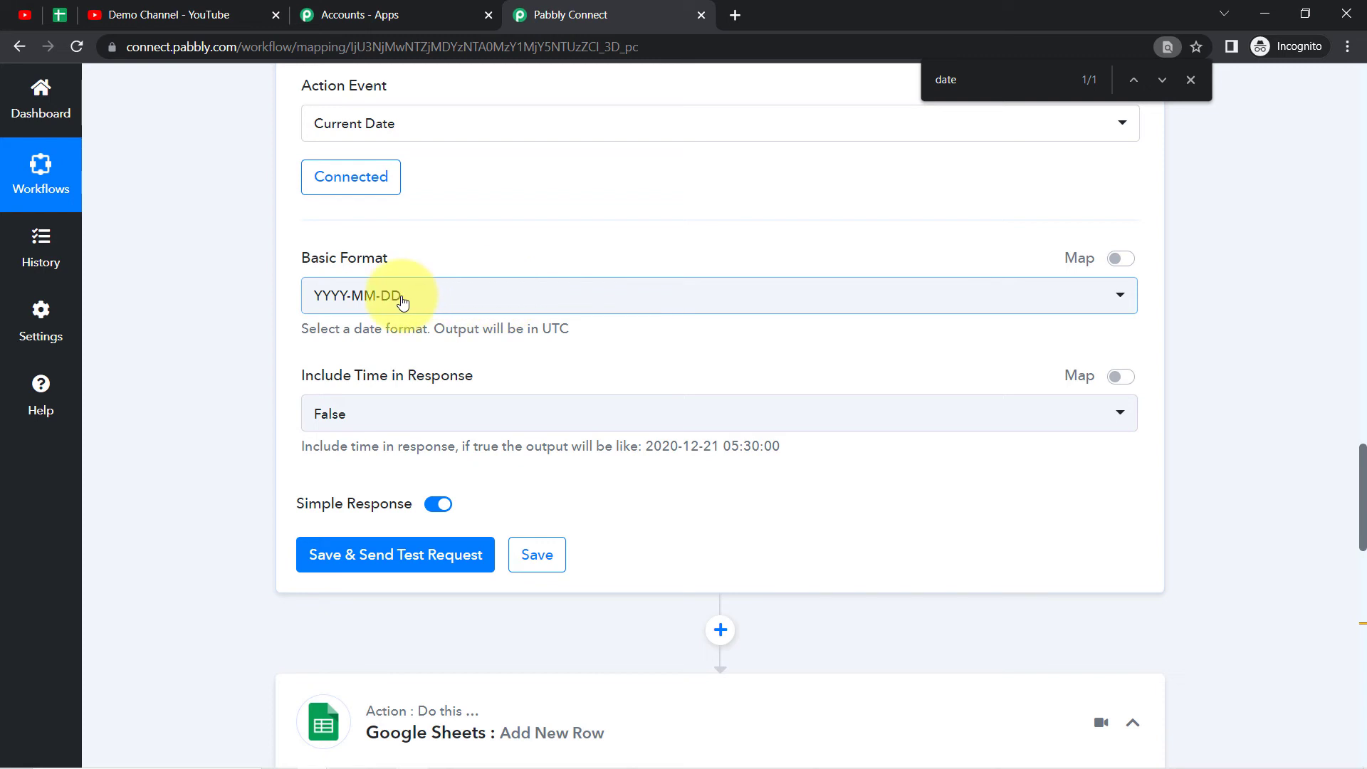
Set the Current Date action's Basic Format to DD-MM-YYYY and save it with a test request, checking the returned Datetime value
left_click(402, 303)
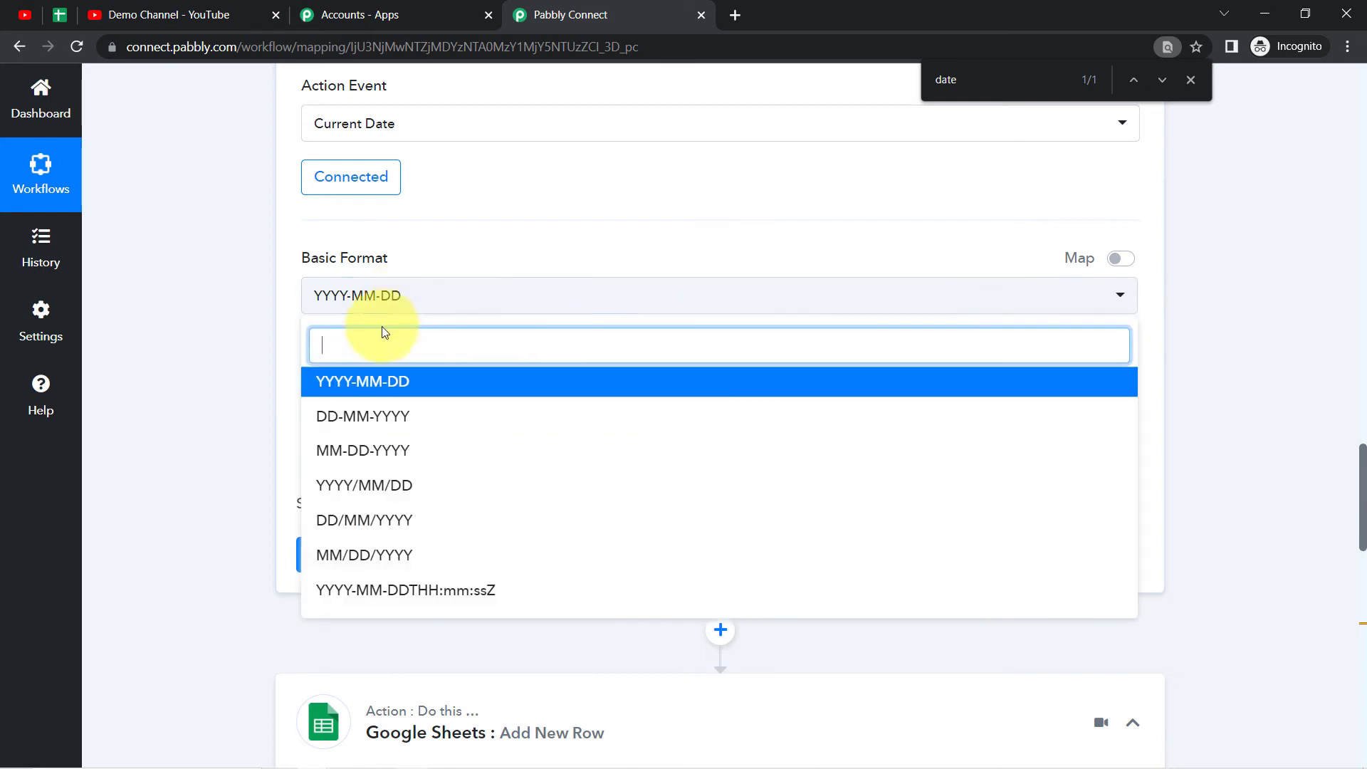
left_click(364, 417)
left_click(246, 399)
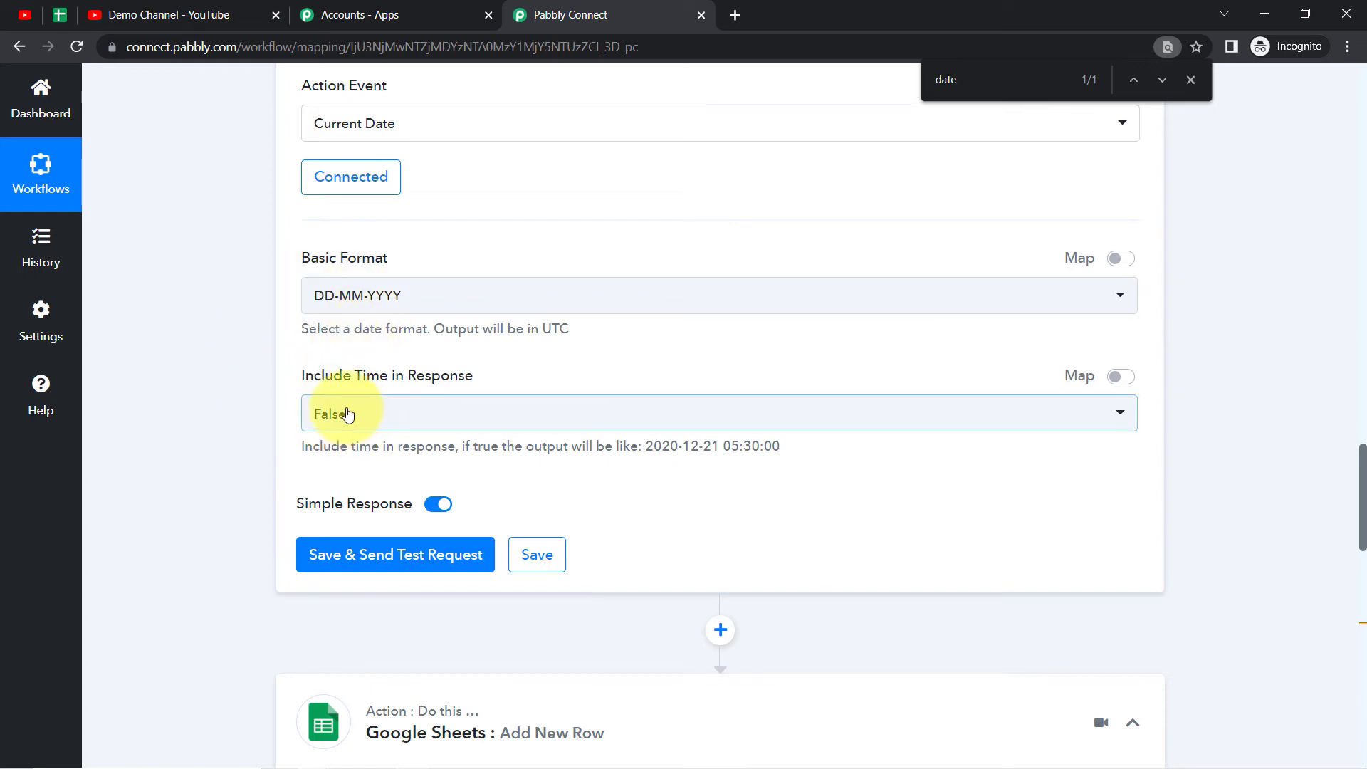
left_click(331, 570)
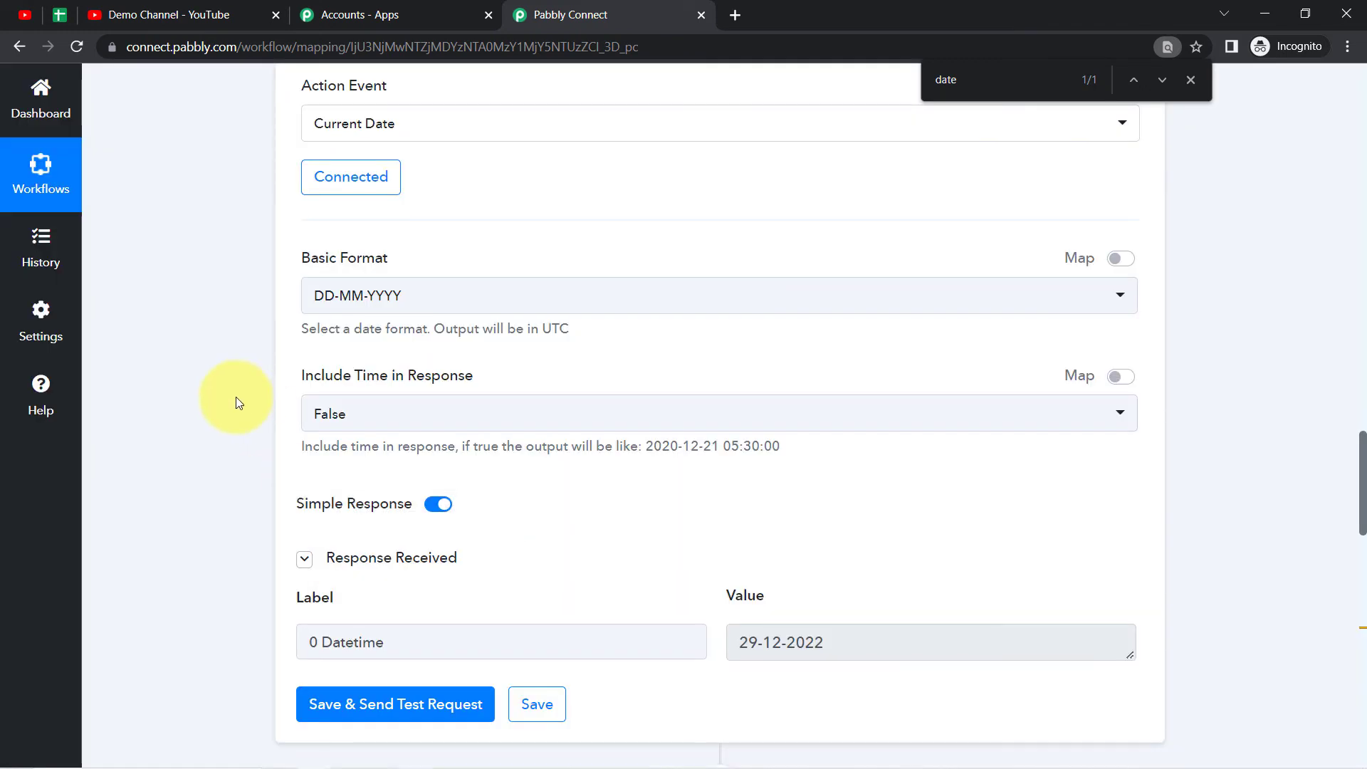
scroll(237, 396, "down", 4)
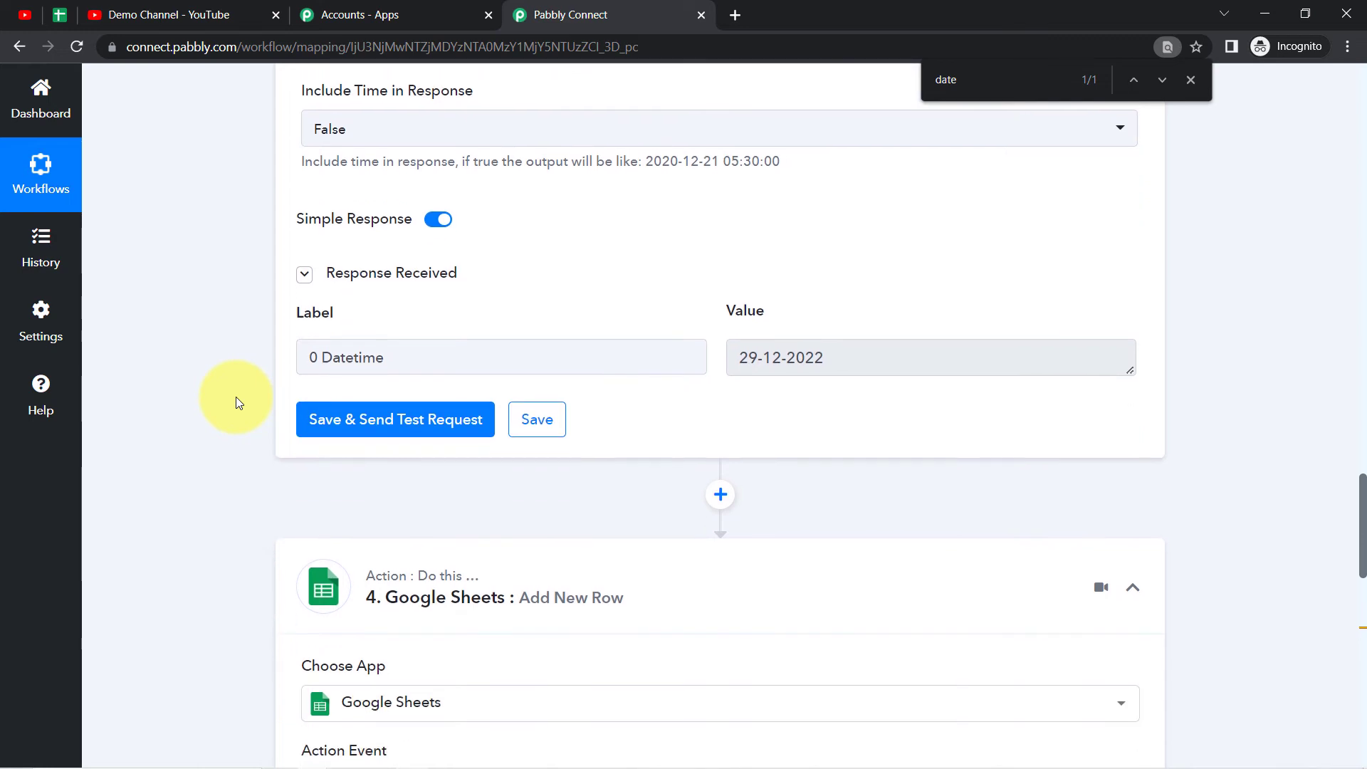
left_click_drag(729, 358, 869, 356)
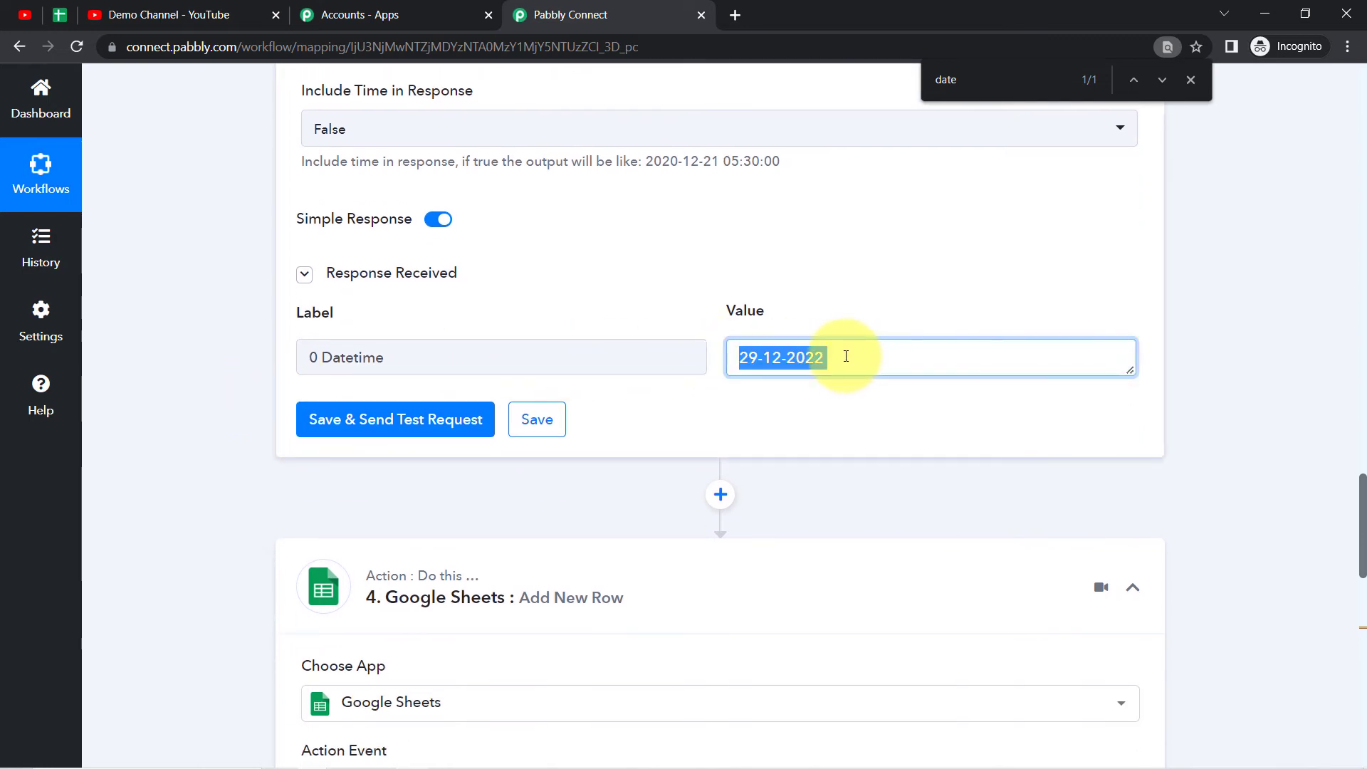
left_click(1037, 376)
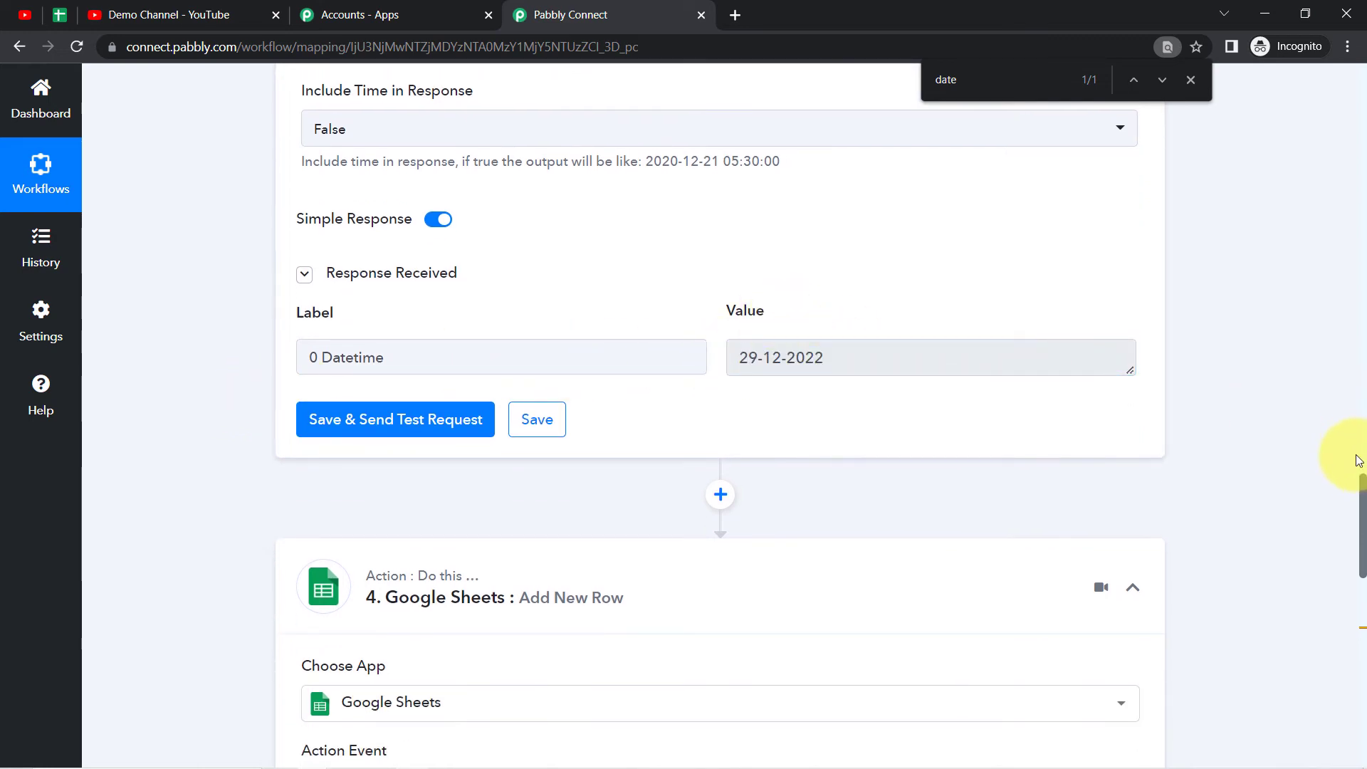
Save the Google Sheets Add New Row action with its Date, Views and Subribers Added fields still empty
left_click_drag(1364, 496, 1363, 608)
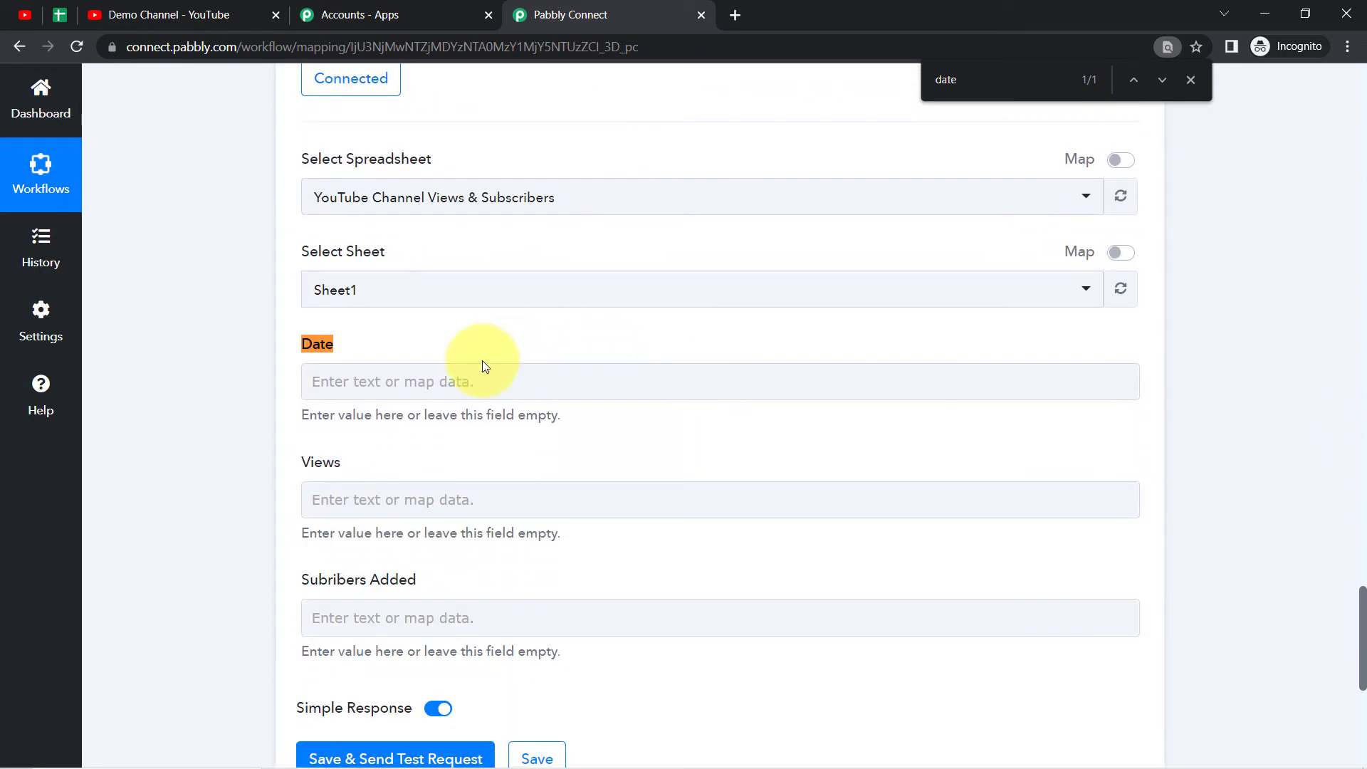
left_click(340, 388)
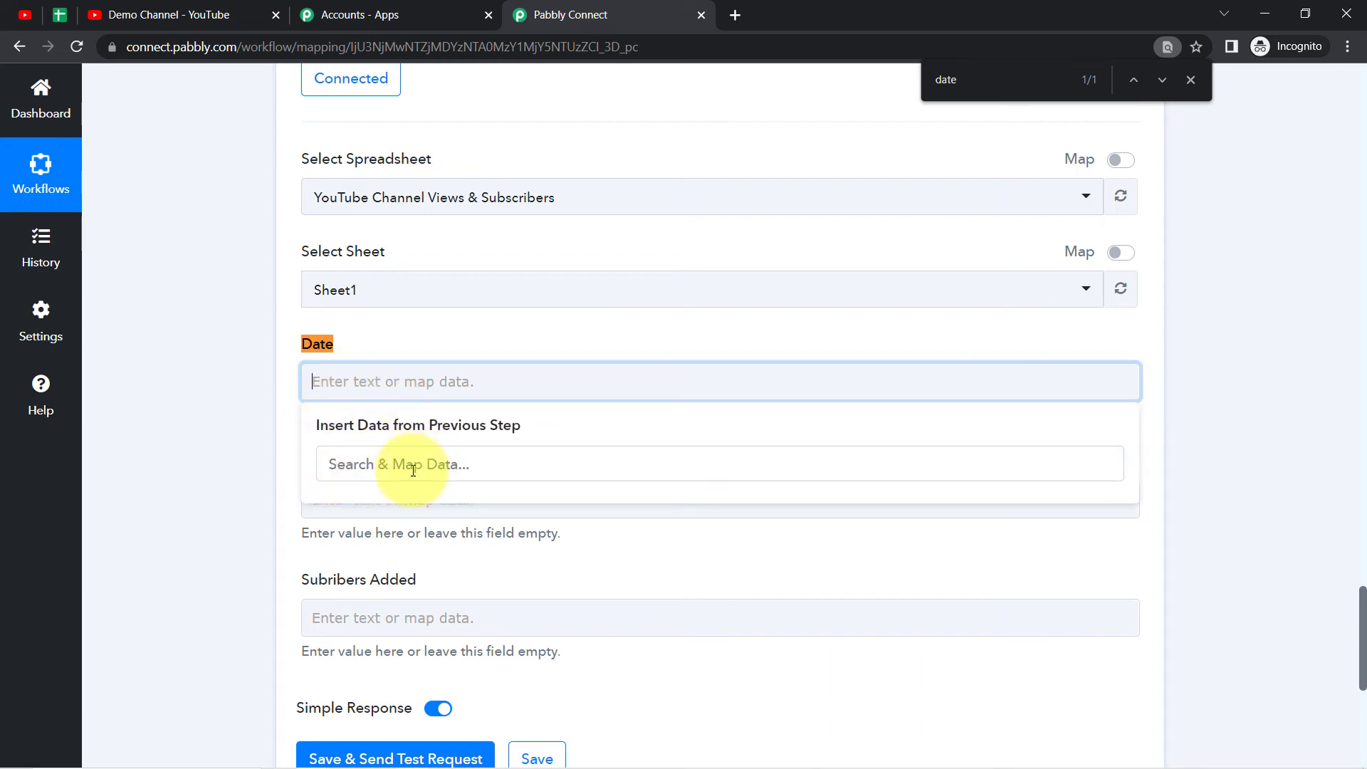
left_click(202, 415)
scroll(490, 403, "down", 1)
scroll(489, 408, "down", 4)
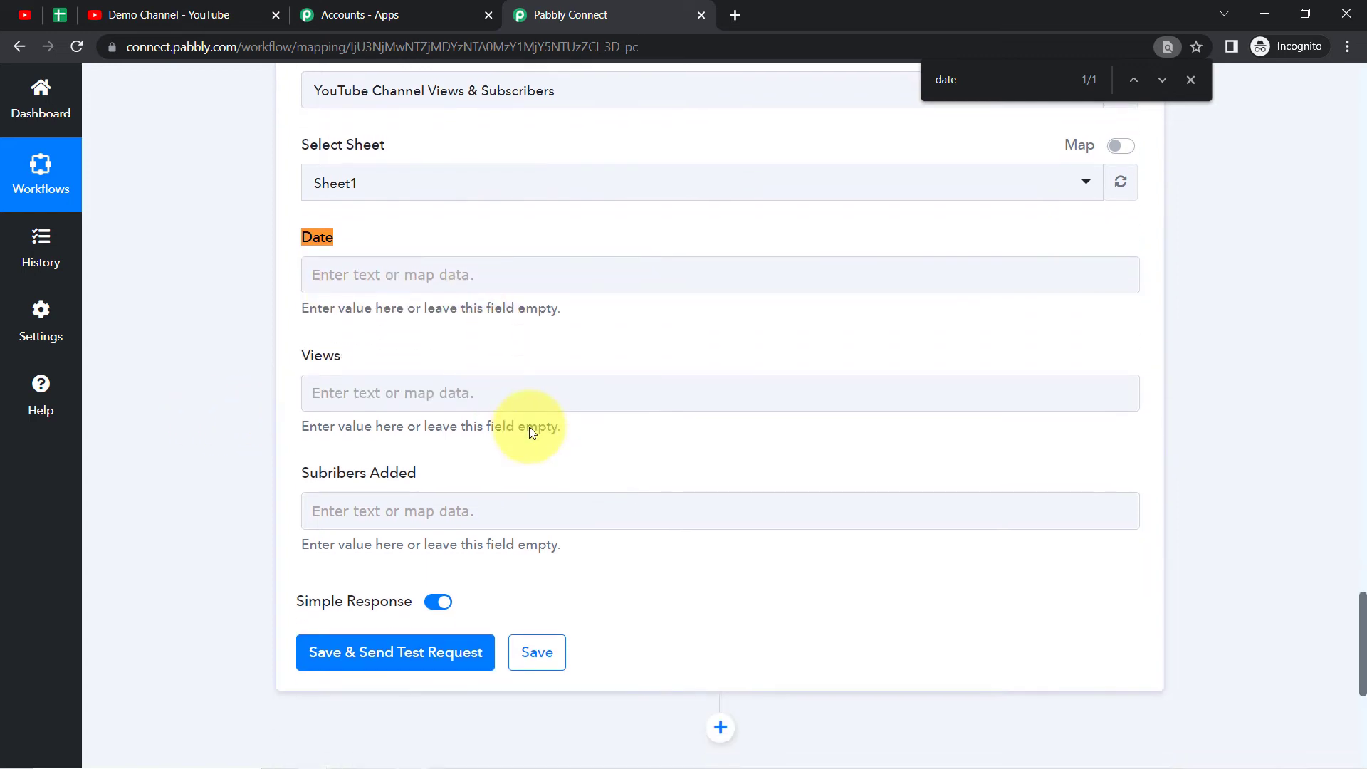
left_click(536, 473)
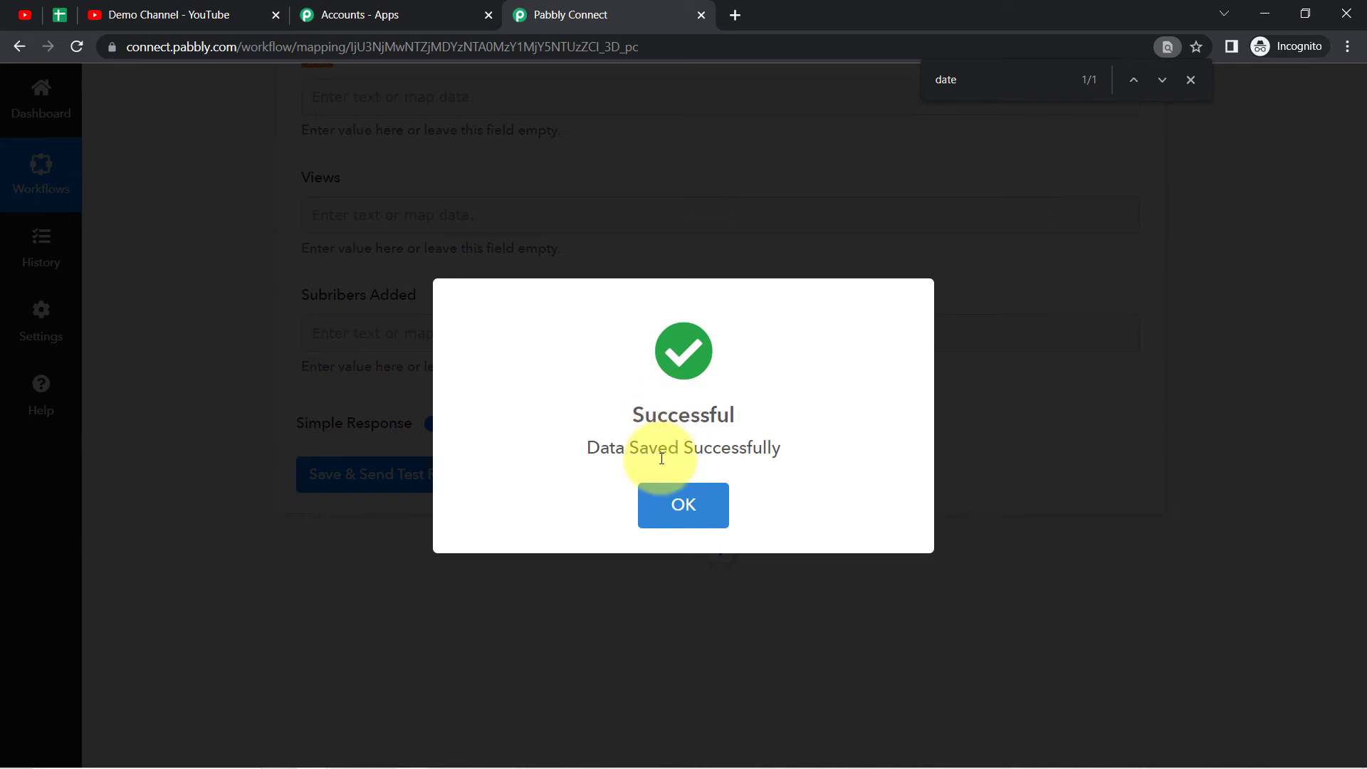
left_click(682, 469)
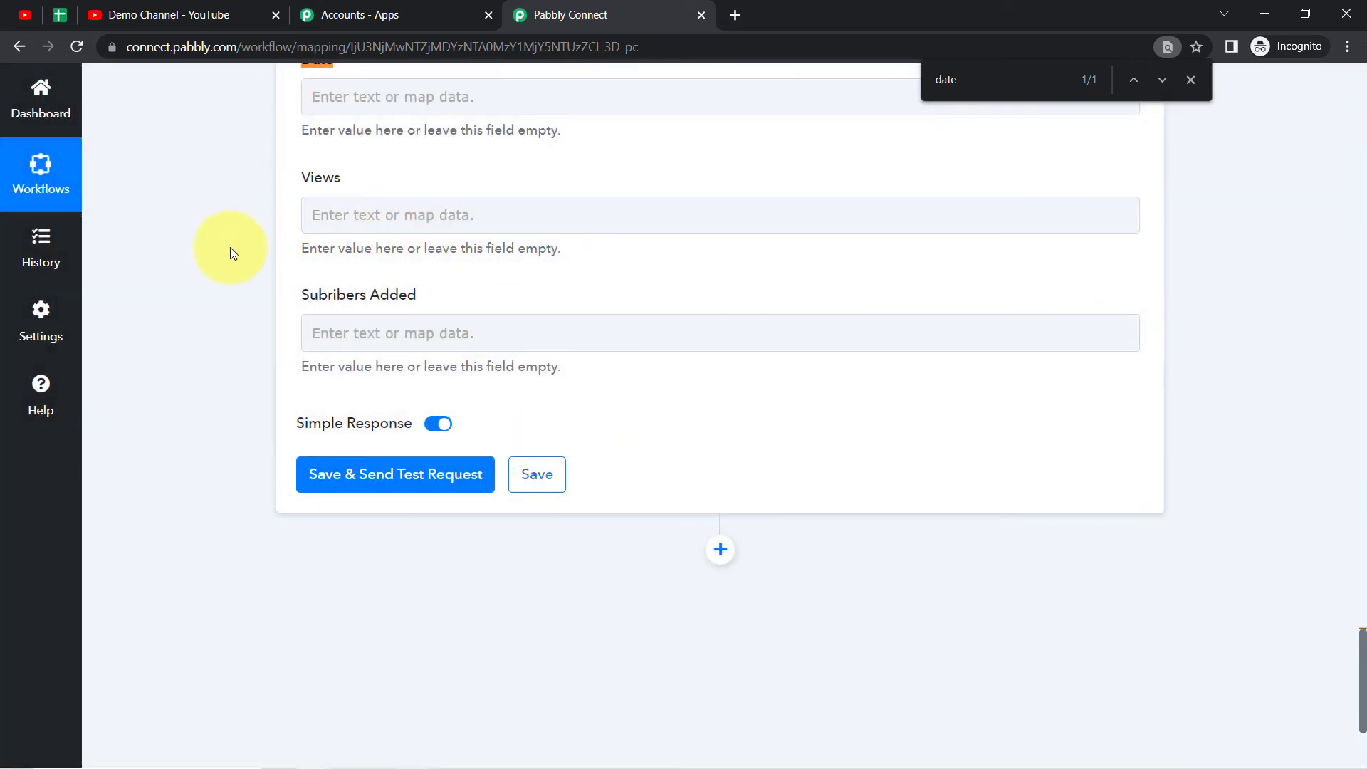
Map the Date field to the Datetime value from the Date/Time Formatter Current Date step
scroll(221, 254, "up", 2)
scroll(222, 261, "up", 1)
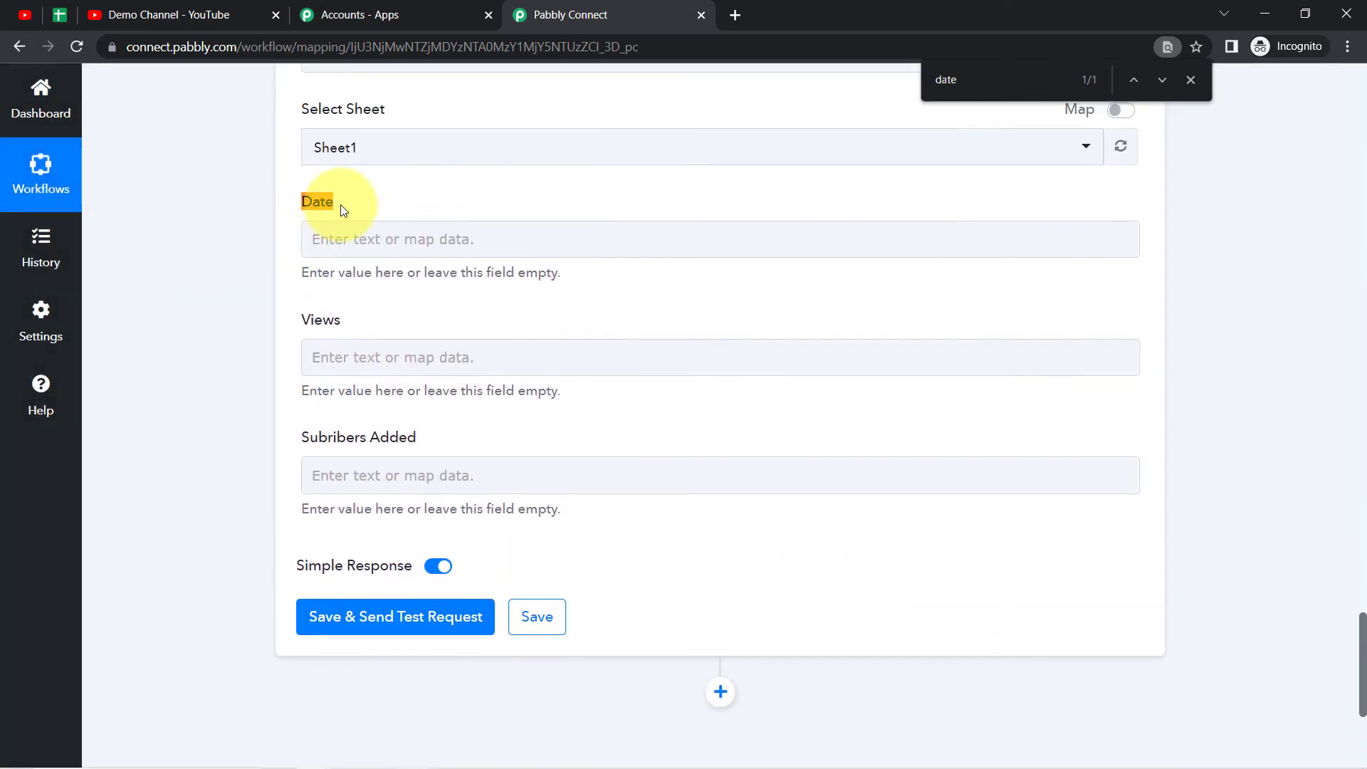
left_click(340, 242)
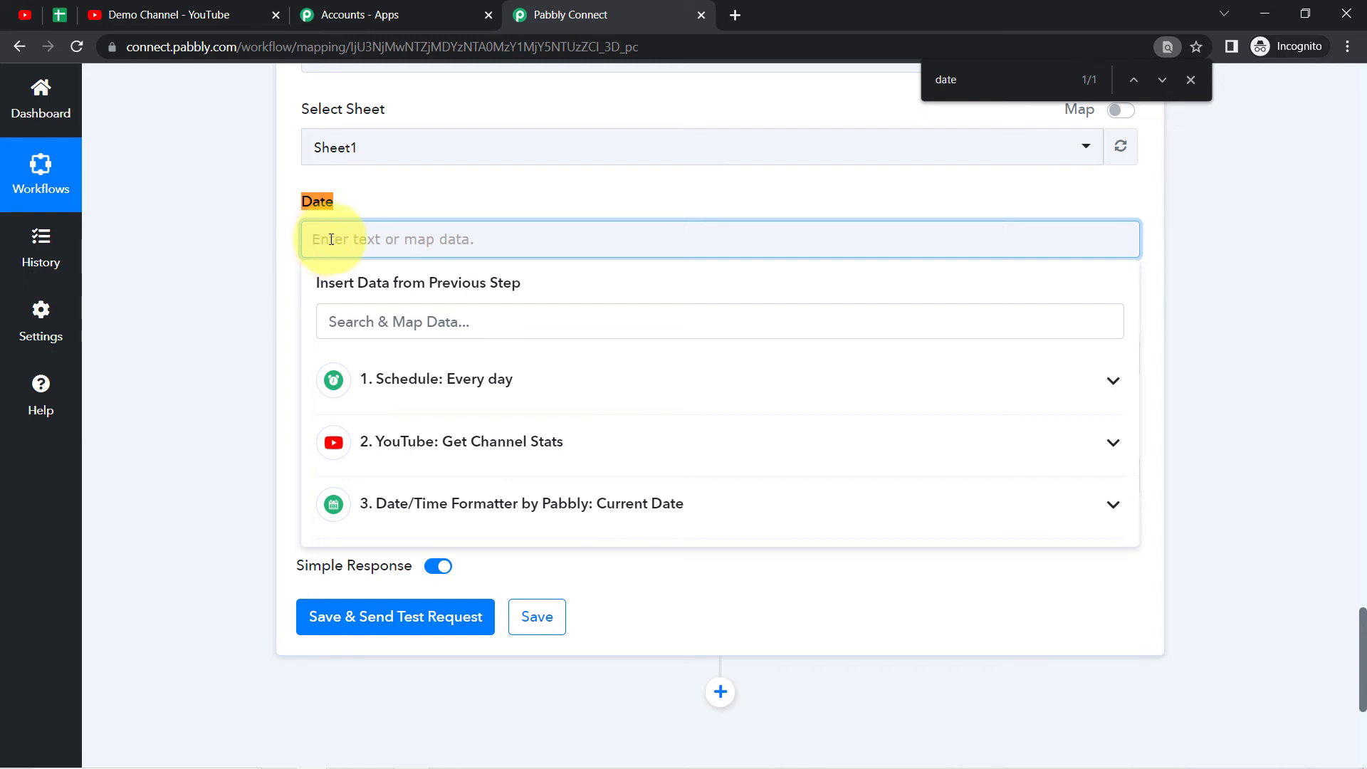
left_click(397, 500)
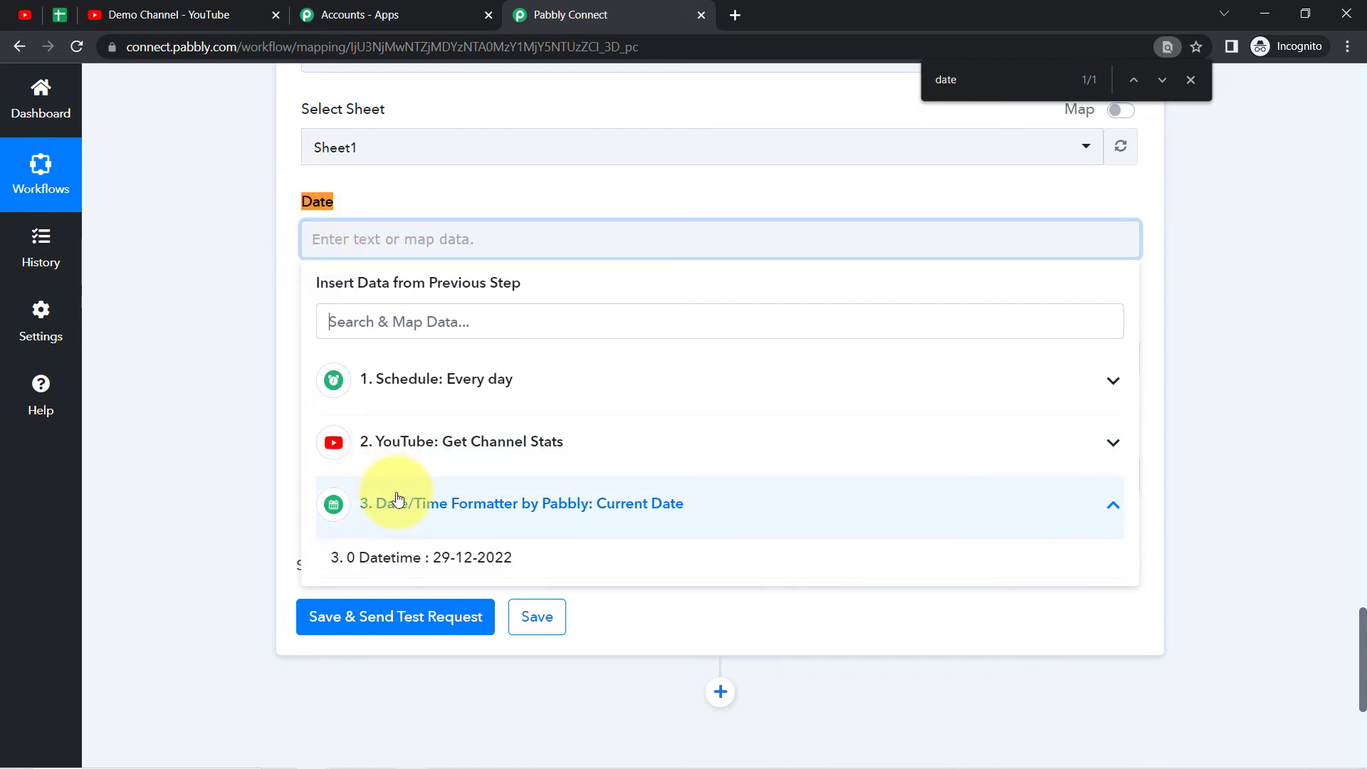
left_click(391, 558)
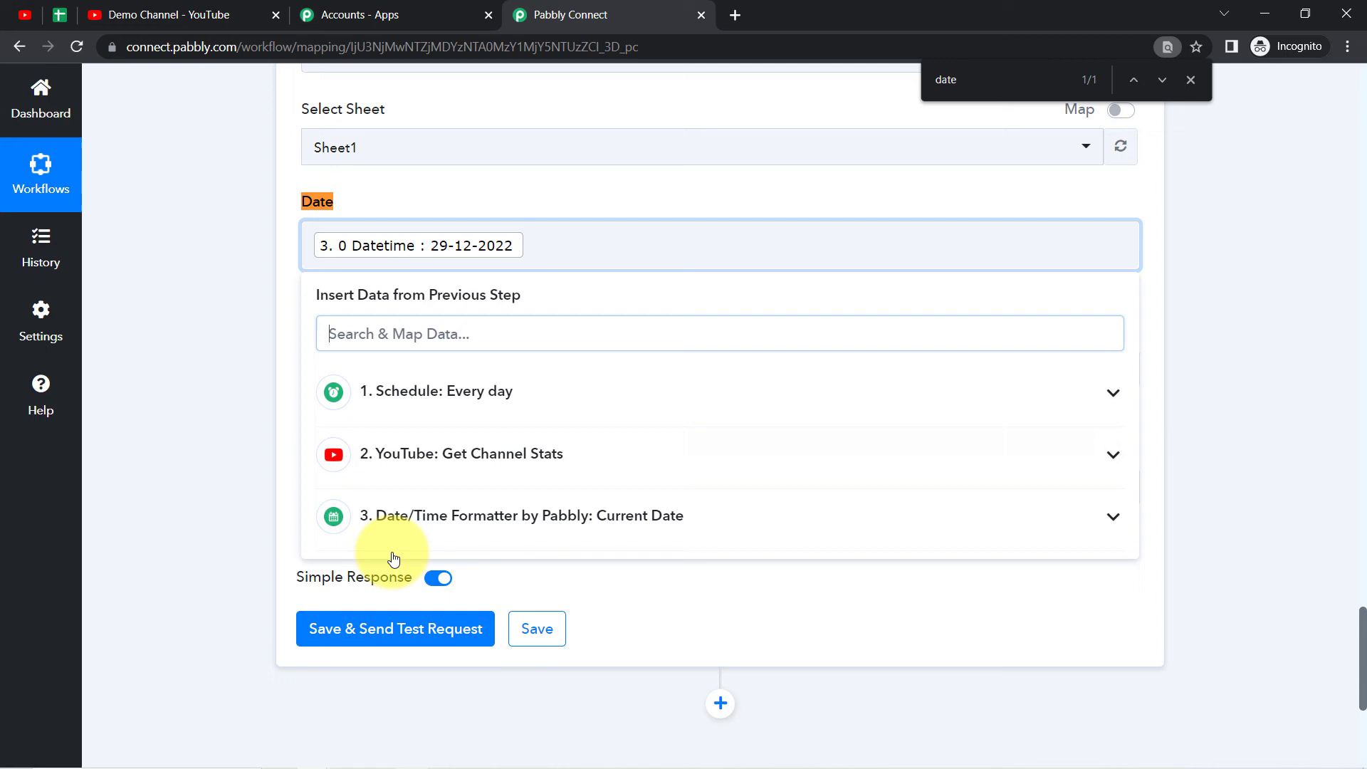
left_click(249, 322)
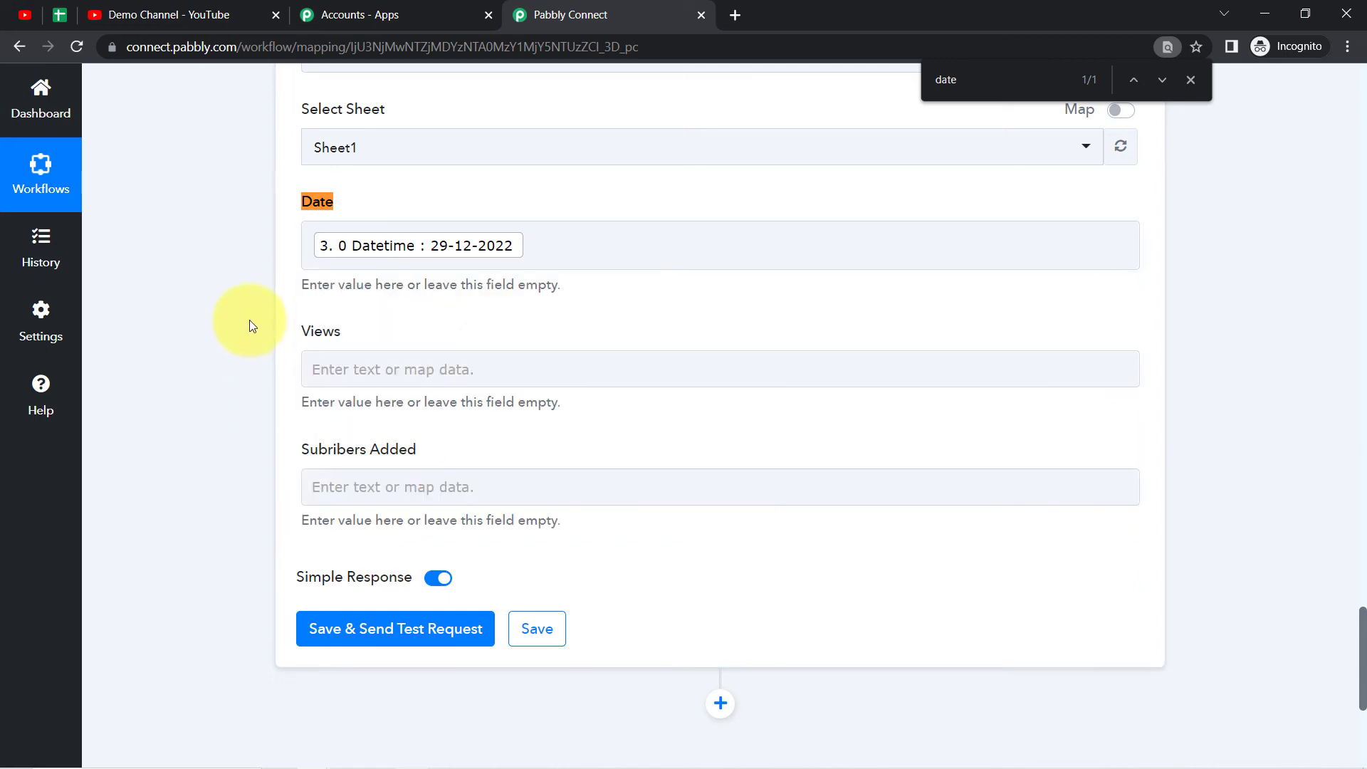
Map the Views field to Items 0 Statistics ViewCount from the YouTube step, found by searching "vie"
left_click(337, 372)
left_click(290, 382)
mouse_move(1360, 668)
left_mouse_down()
mouse_move(1358, 456)
mouse_move(1338, 364)
mouse_move(1337, 386)
mouse_move(1358, 378)
mouse_move(1346, 519)
mouse_move(1360, 641)
left_mouse_up()
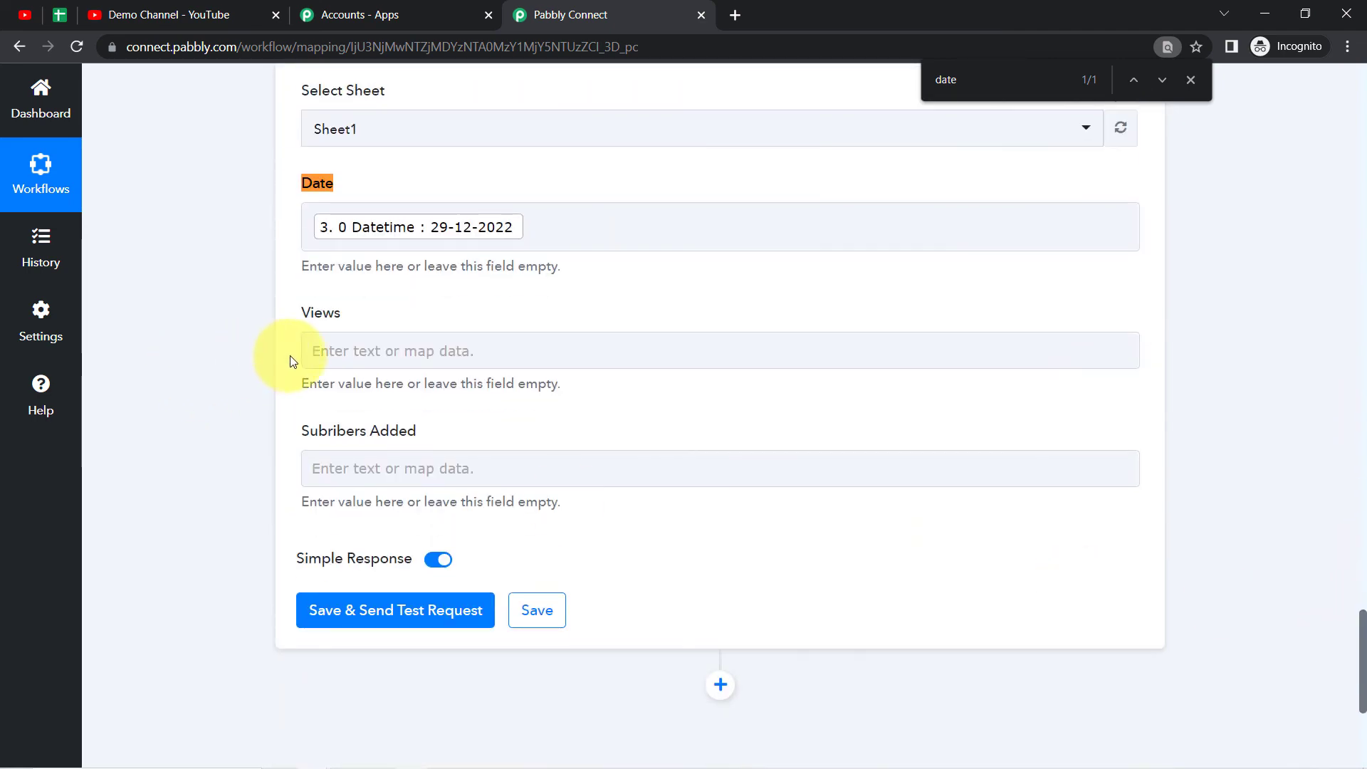
left_click(335, 351)
type("vie")
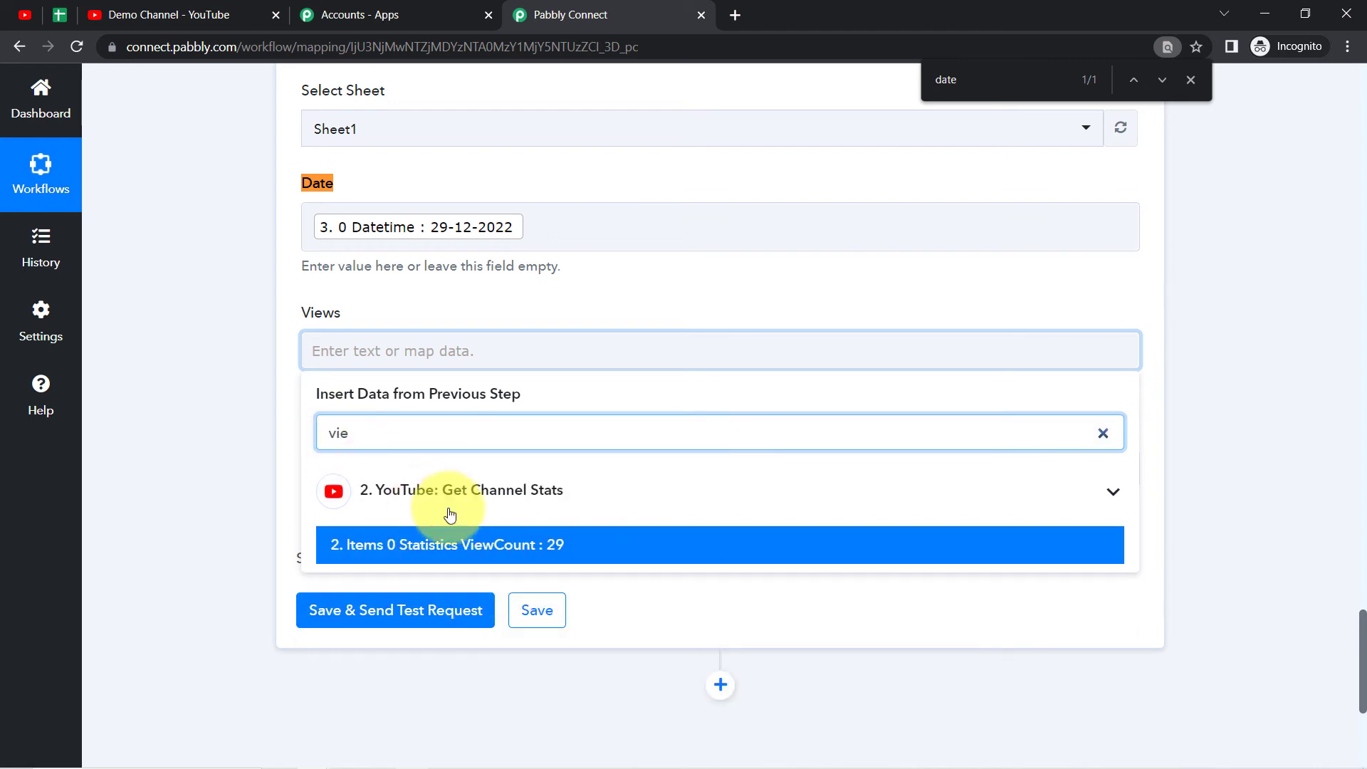
left_click(479, 552)
left_click(239, 489)
Map the Subribers Added field to Items 0 Statistics SubscriberCount from the YouTube Get Channel Stats step
scroll(239, 488, "down", 1)
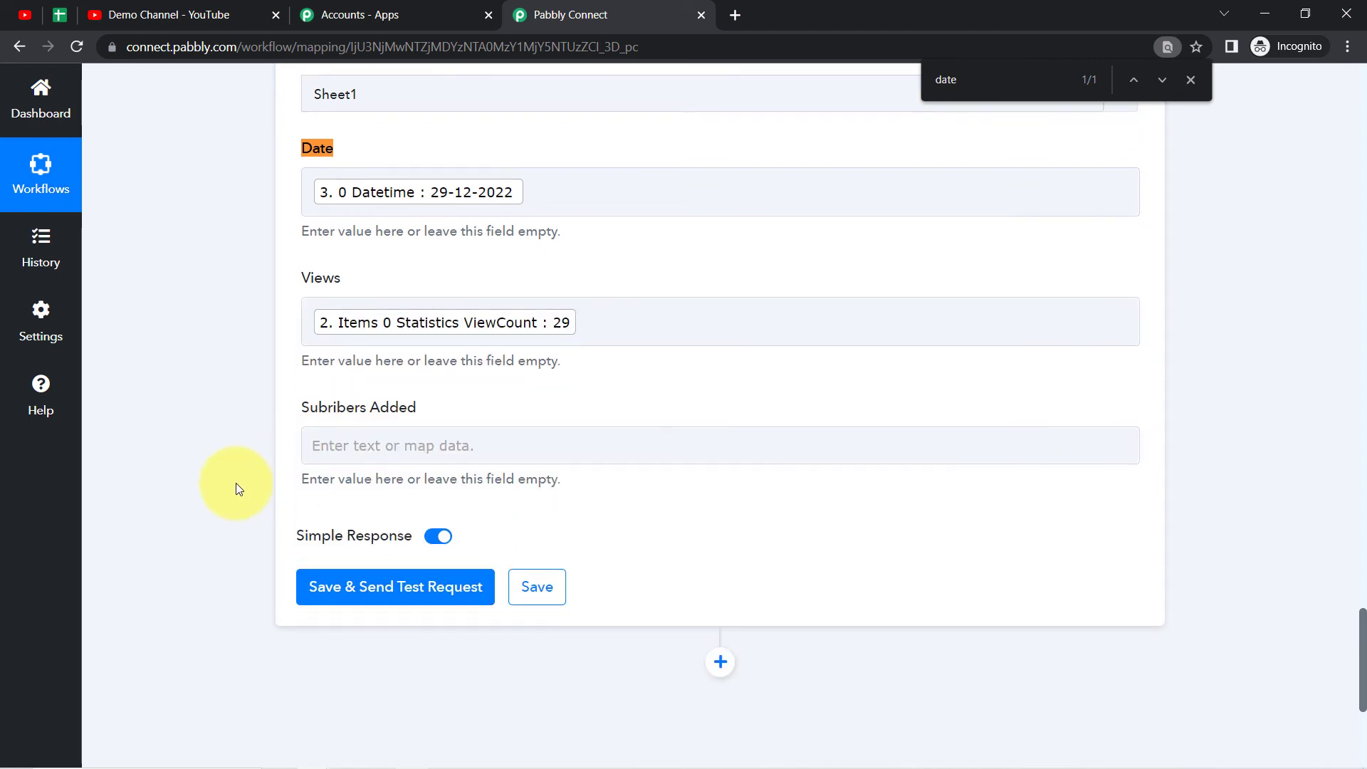
left_click(338, 364)
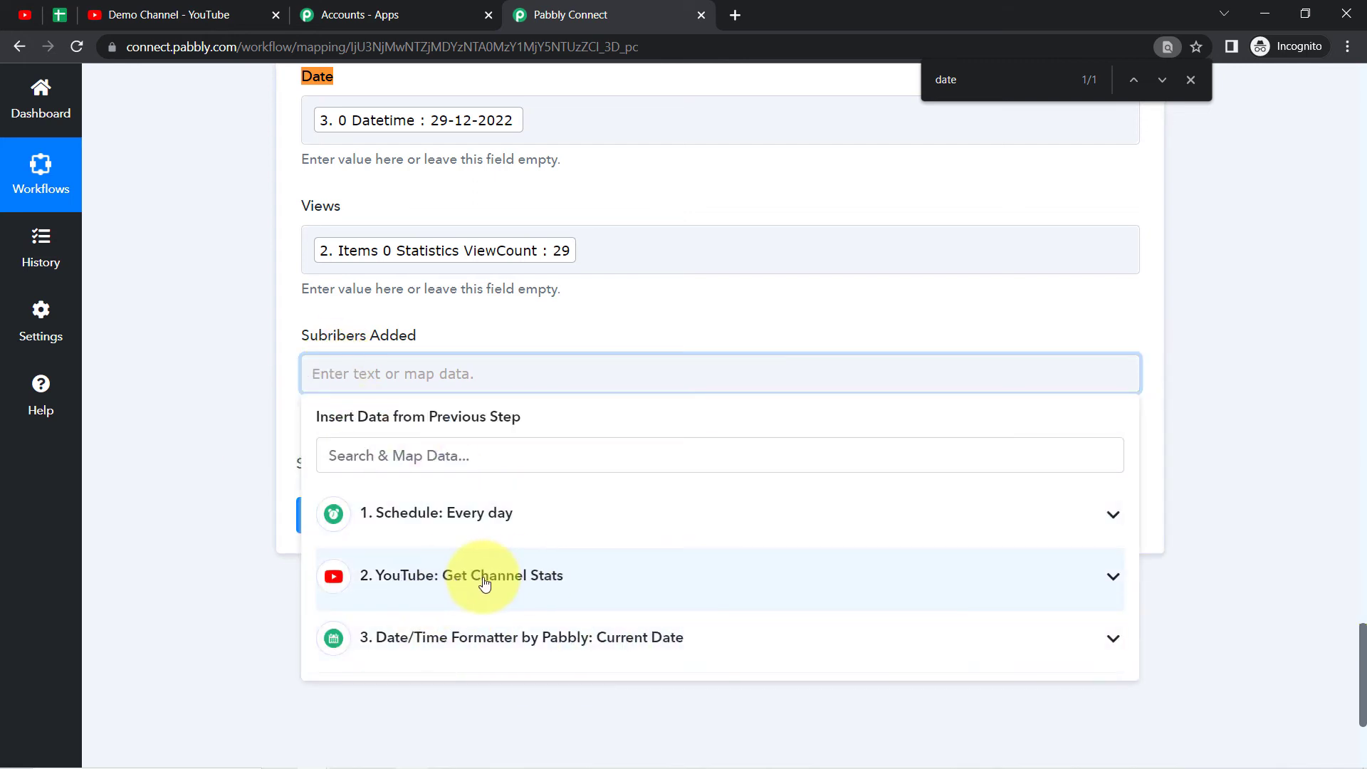
left_click(558, 576)
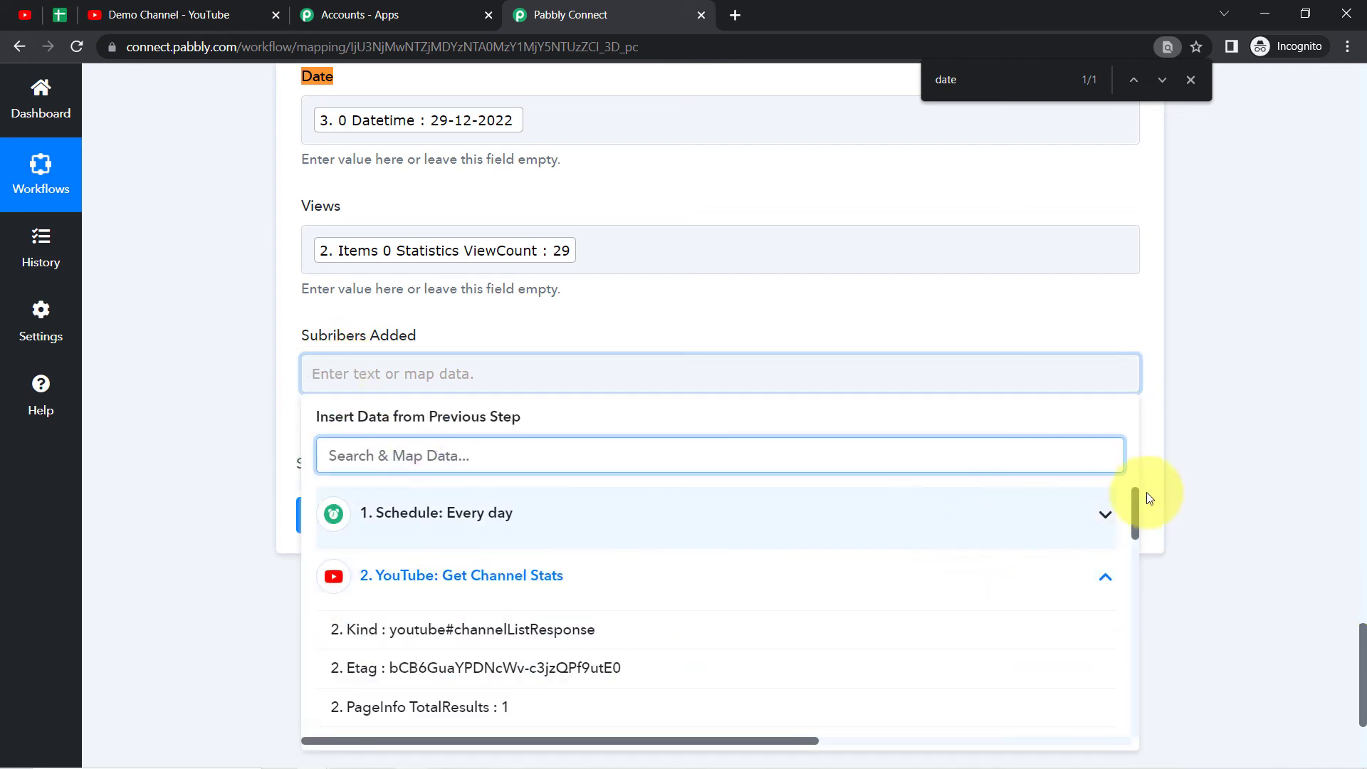
left_click_drag(1136, 509, 1137, 695)
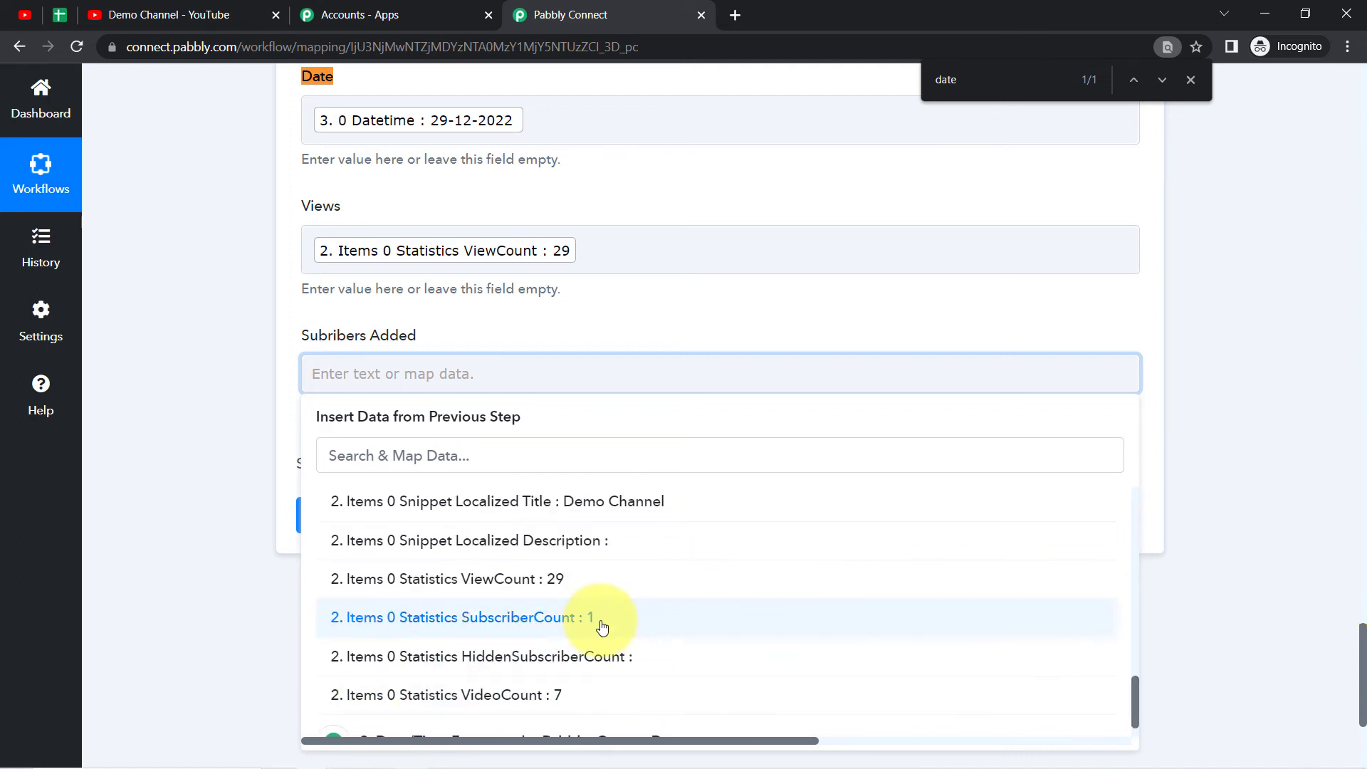
left_click(547, 618)
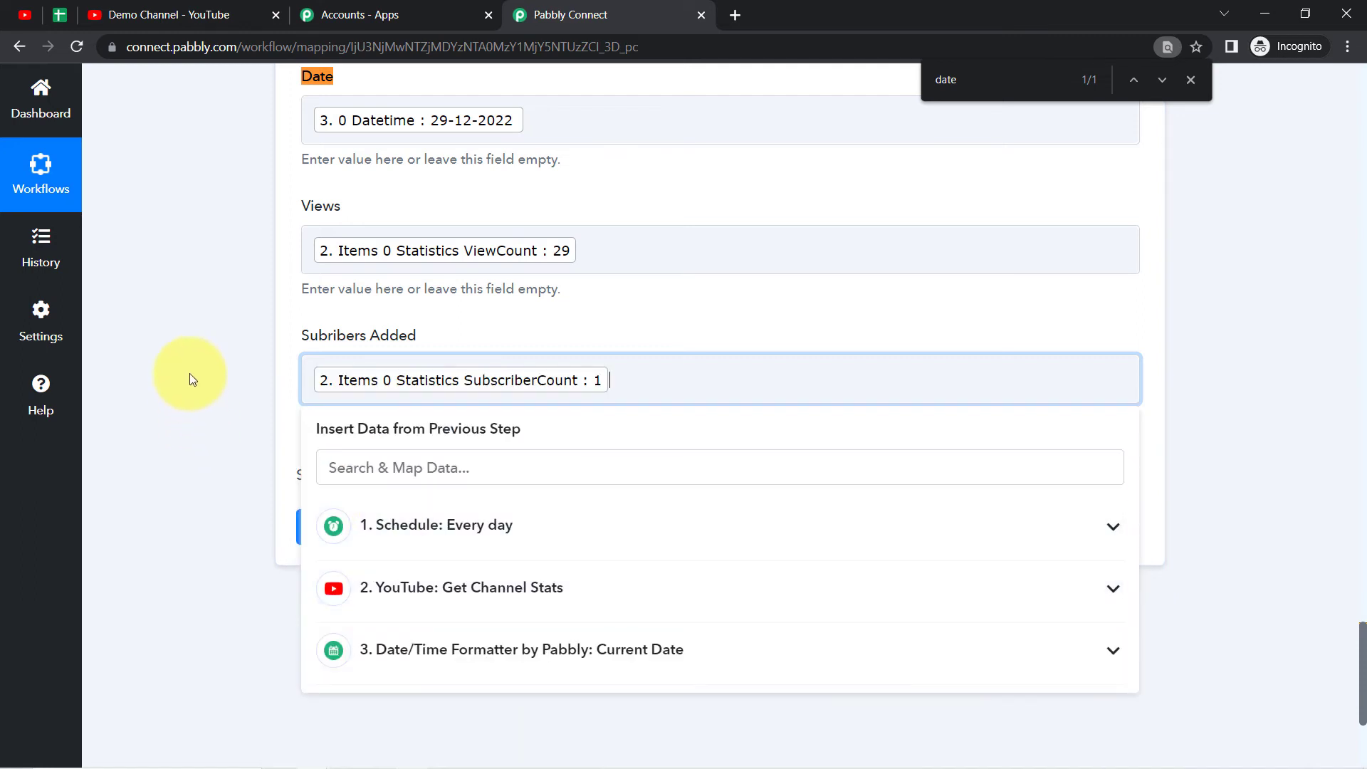
left_click(189, 379)
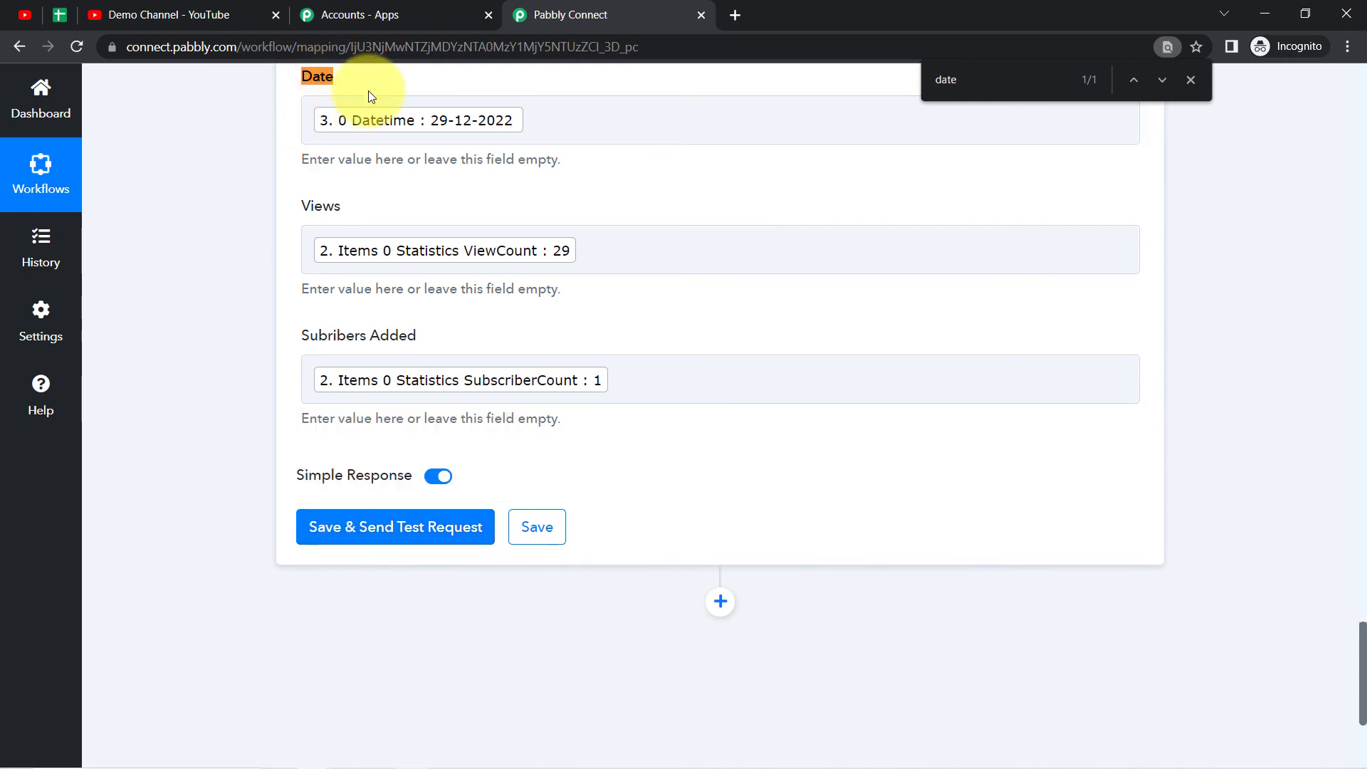
Save the Add New Row action with a test request and check the YouTube Channel Views & Subscribers spreadsheet for the new row
left_click(324, 527)
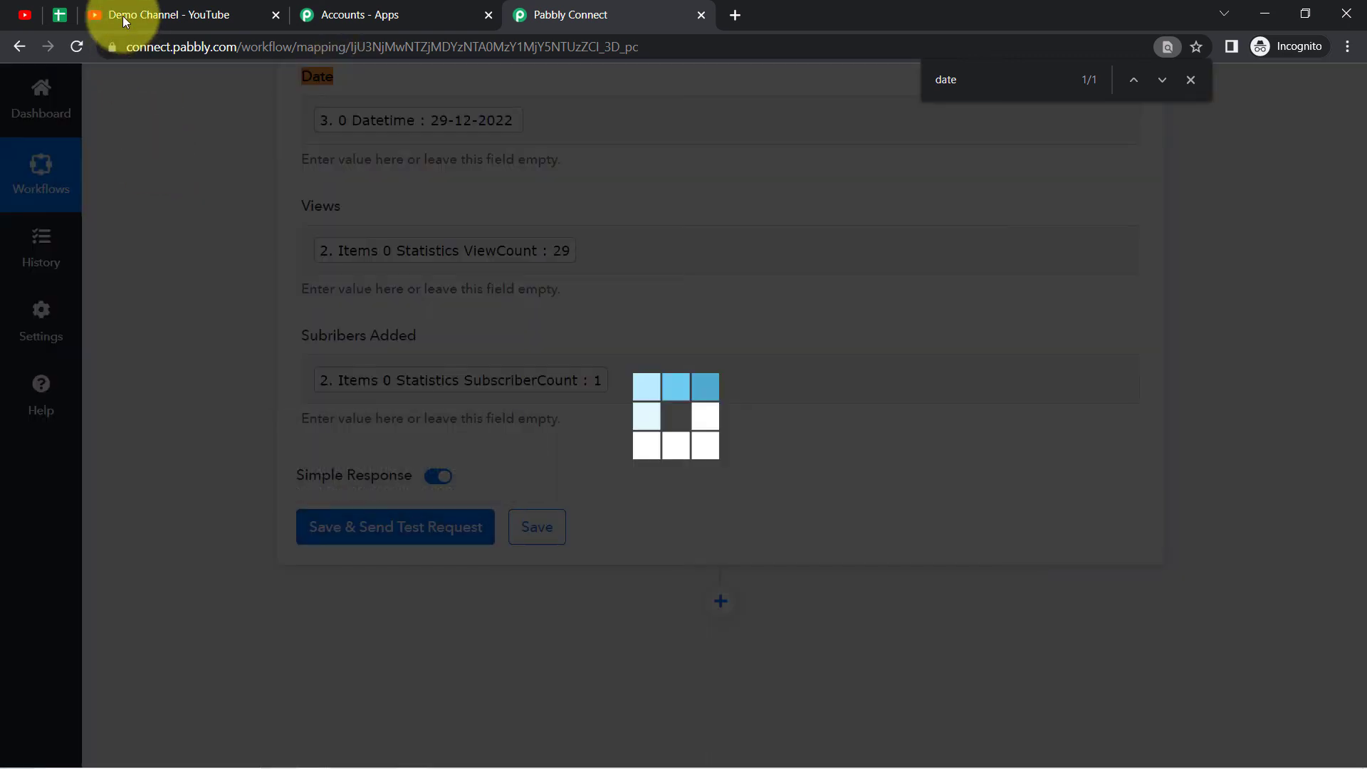
left_click(60, 15)
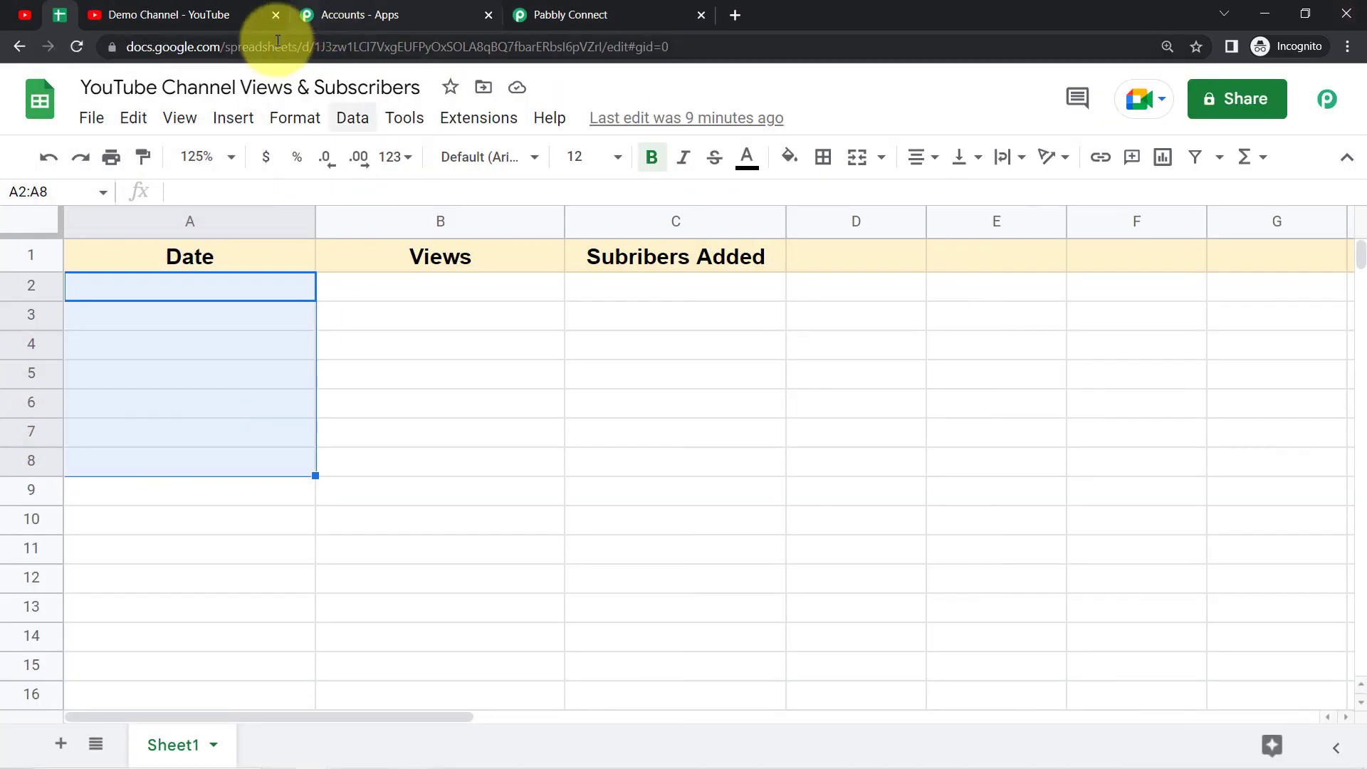
left_click(399, 413)
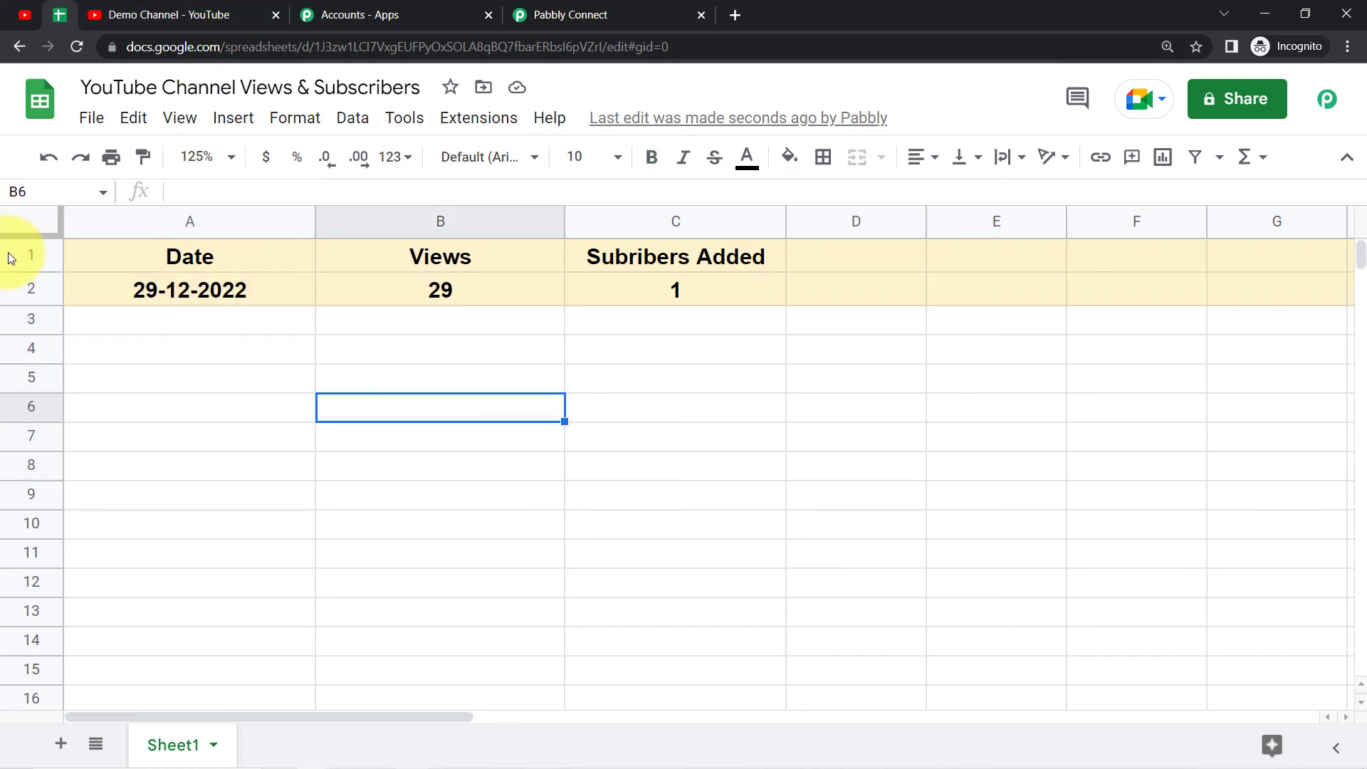
Reset the fill color of row 2 in Sheet1
left_click(21, 290)
left_click(791, 158)
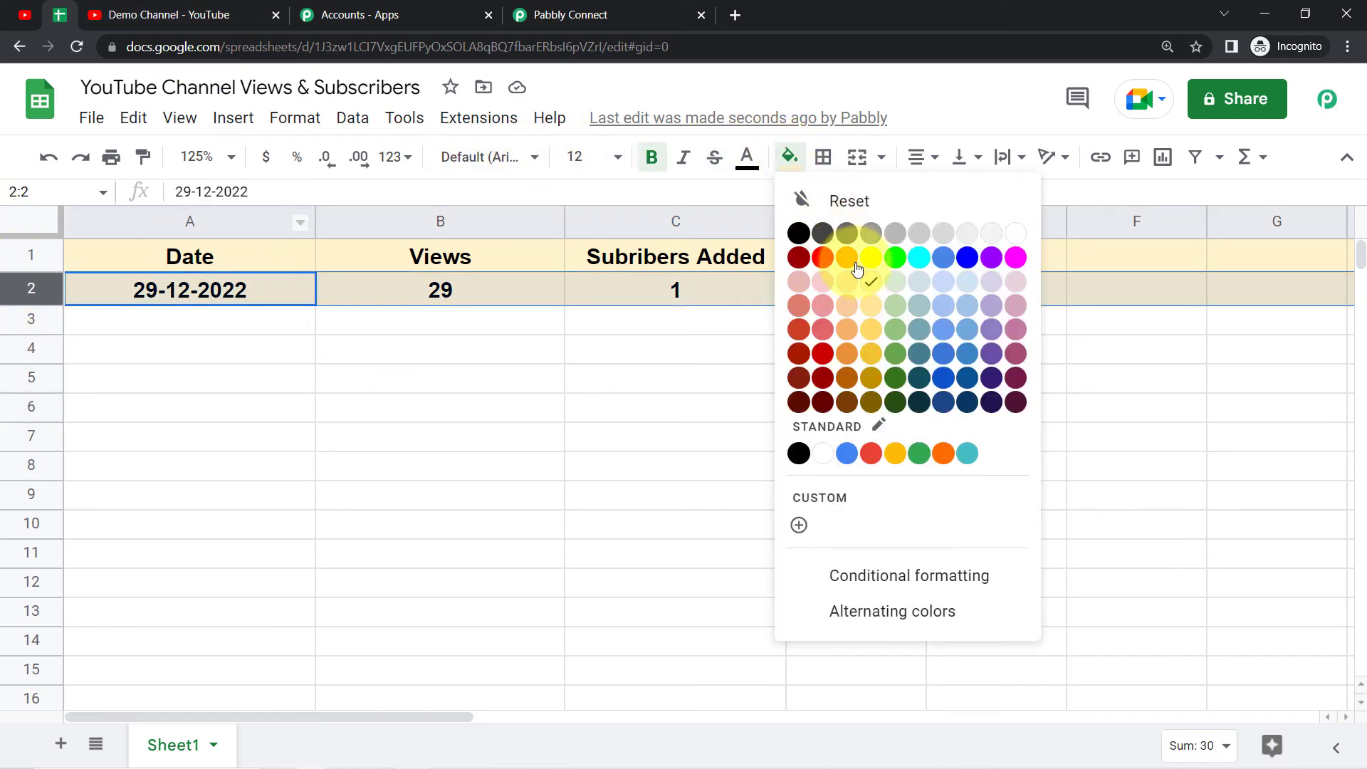
left_click(848, 203)
left_click(441, 435)
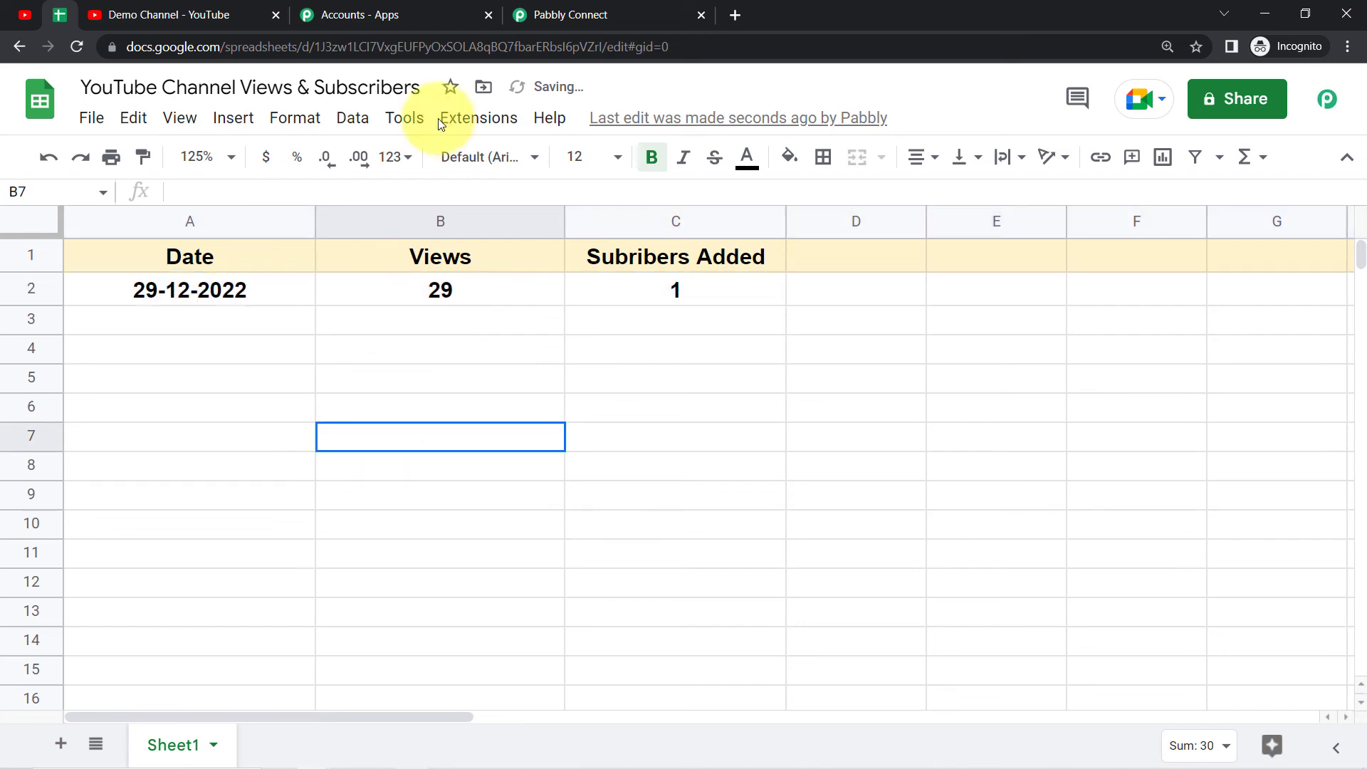
Examine the response received by the Google Sheets action in Pabbly Connect and compare it with the row in the spreadsheet
left_click(566, 7)
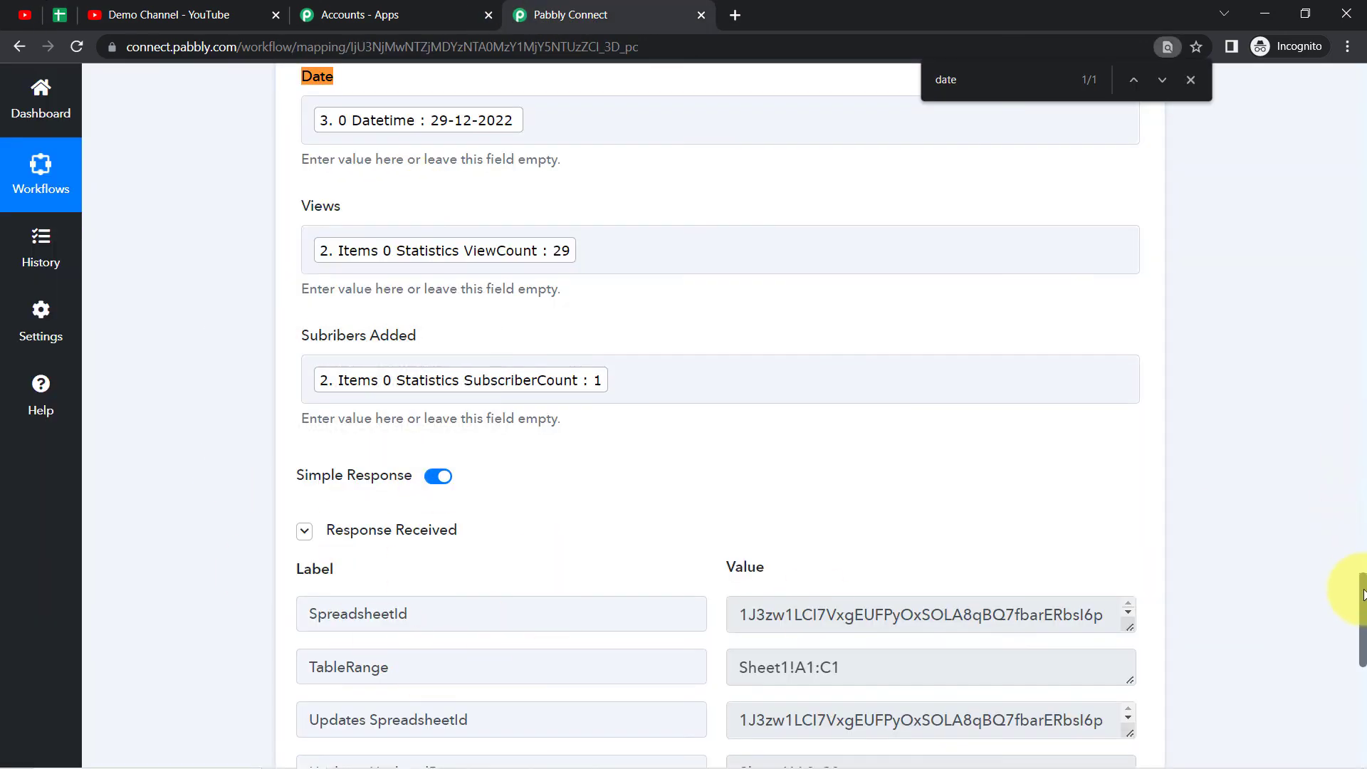
left_click_drag(1362, 594, 1361, 625)
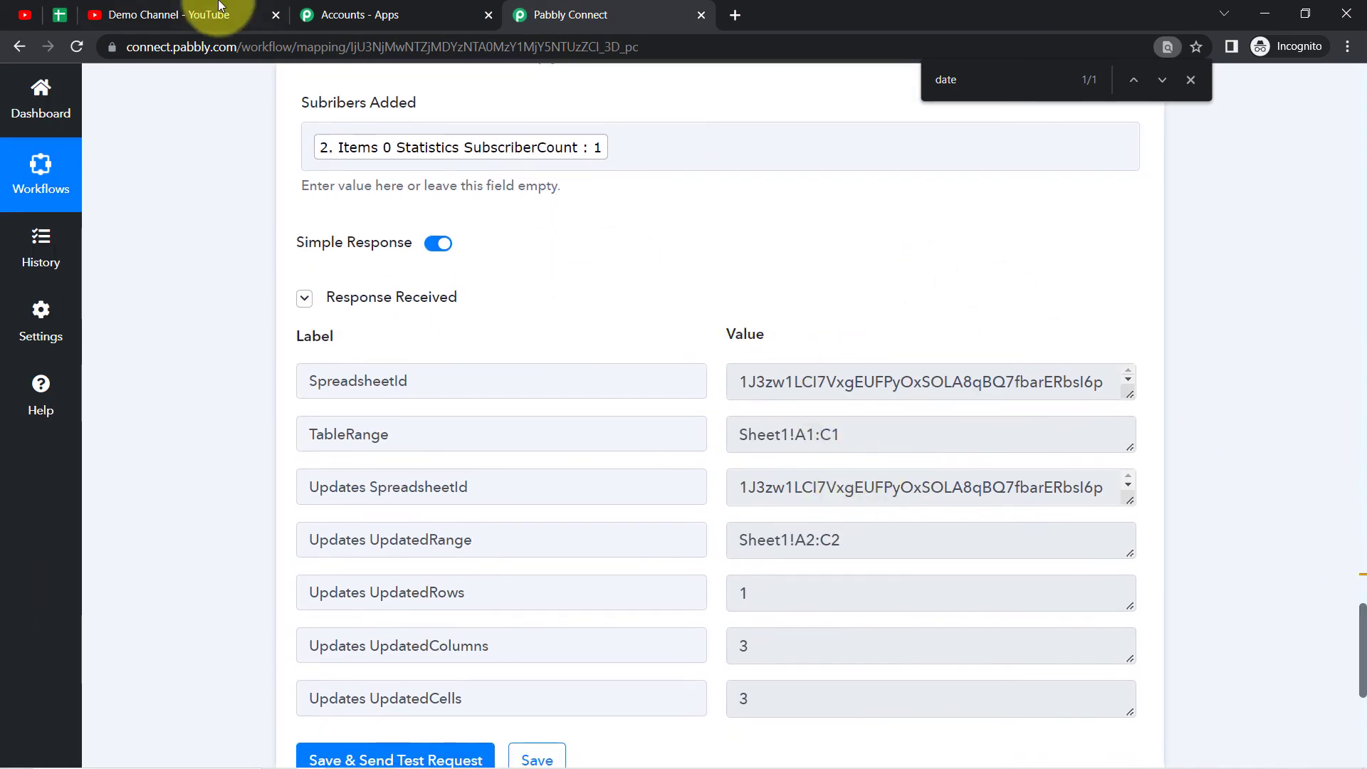
left_click(58, 14)
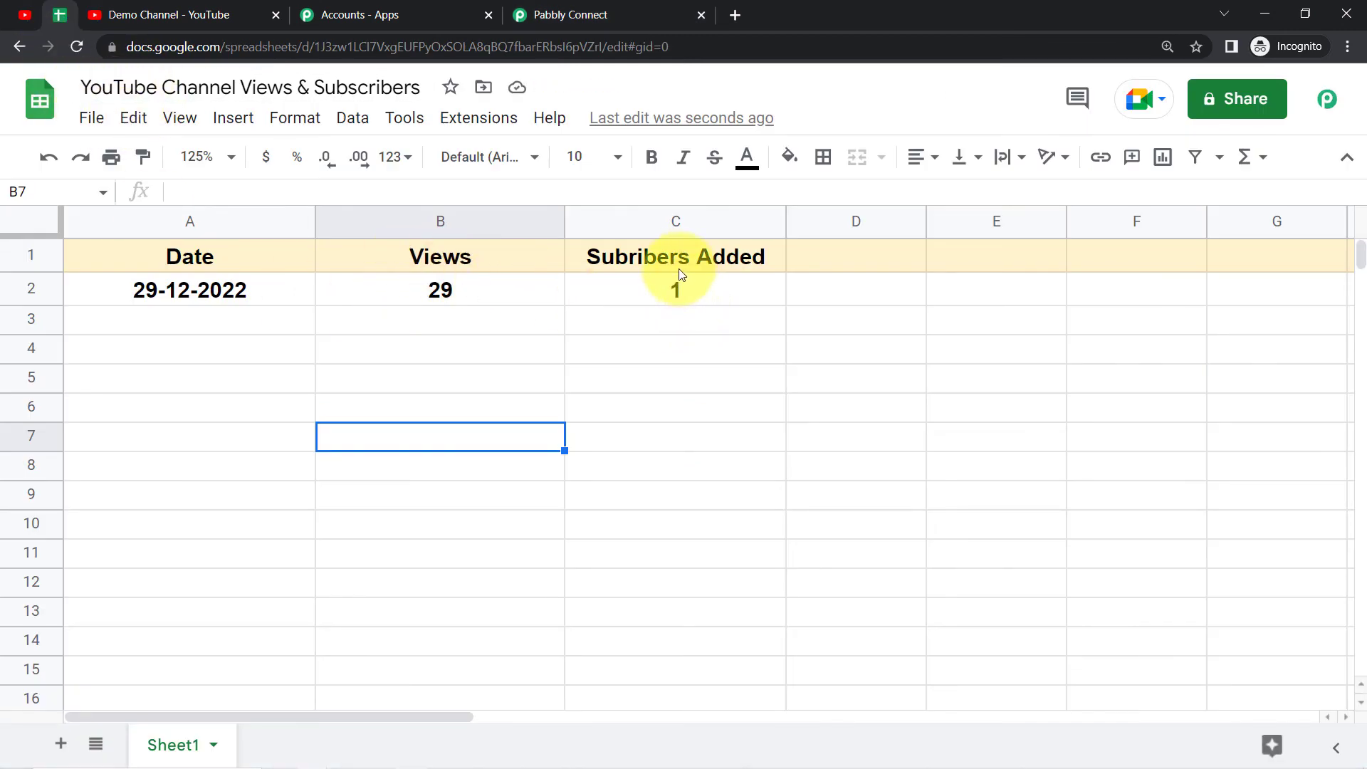
Back in the Pabbly Connect workflow, close the page search and collapse the Schedule, YouTube and Date/Time Formatter steps
left_click(582, 6)
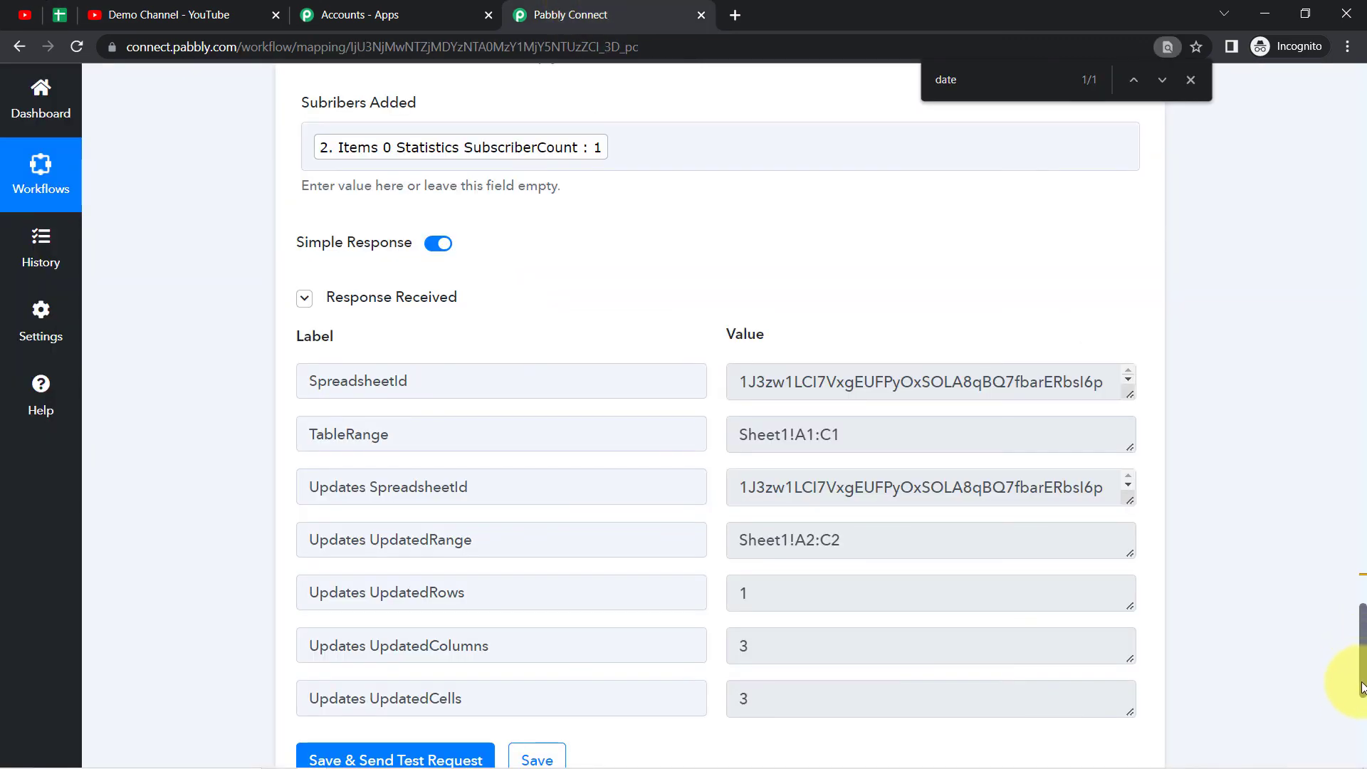
left_click_drag(1362, 687, 1296, 36)
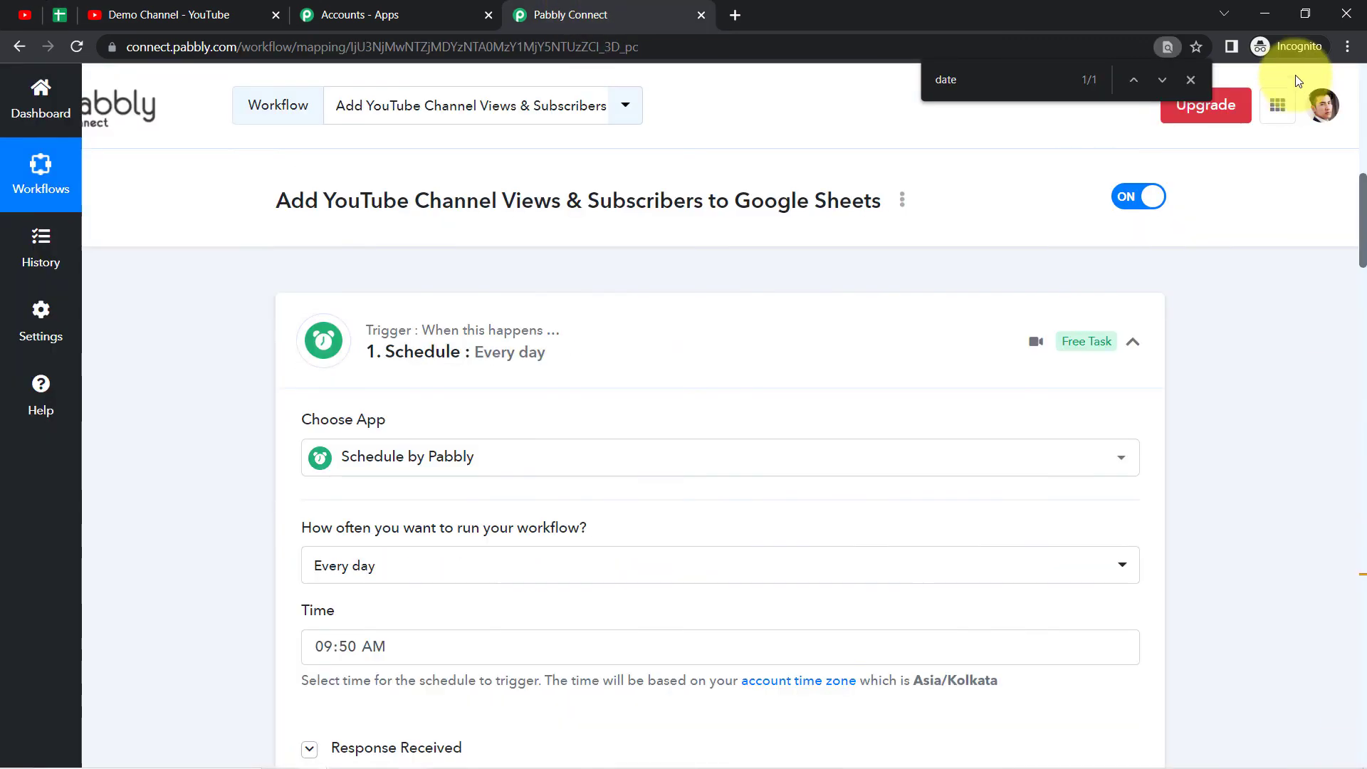
left_click(1191, 80)
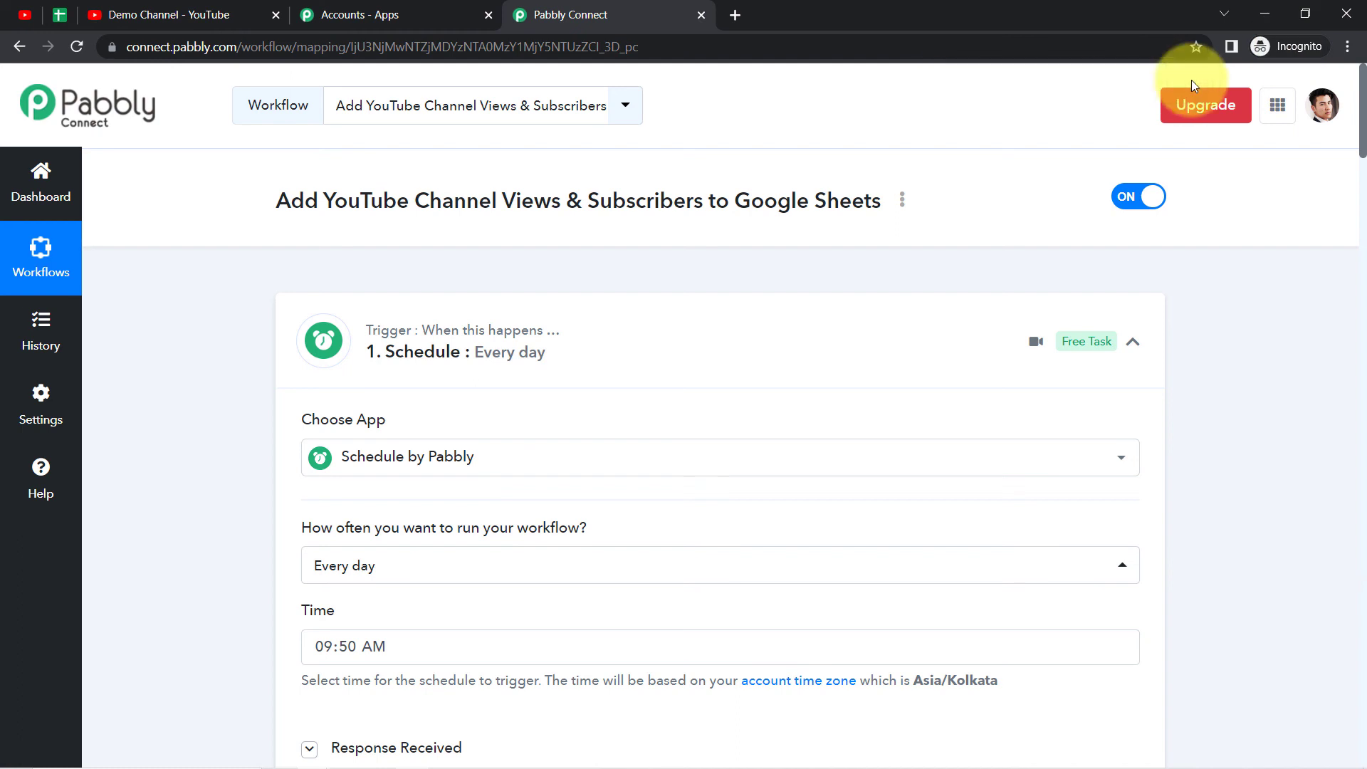
left_click(422, 351)
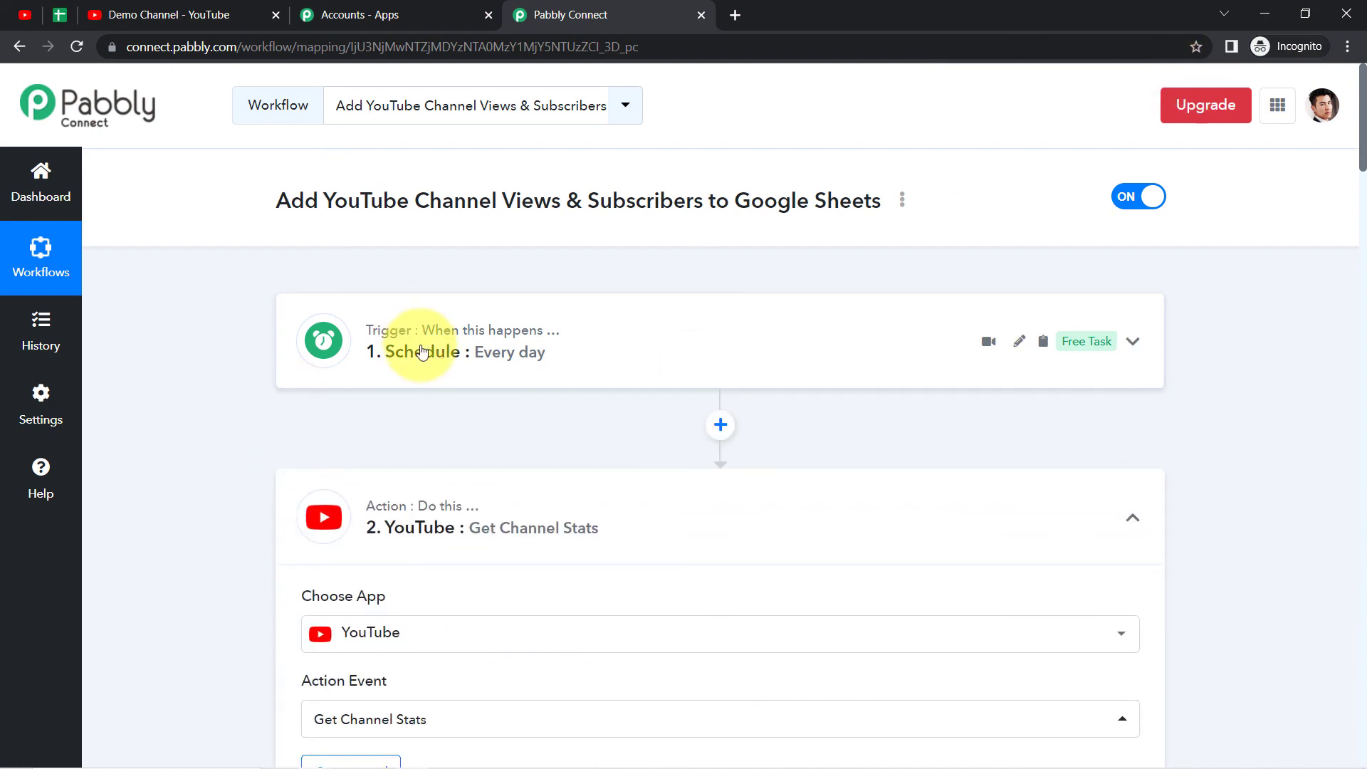
left_click(425, 526)
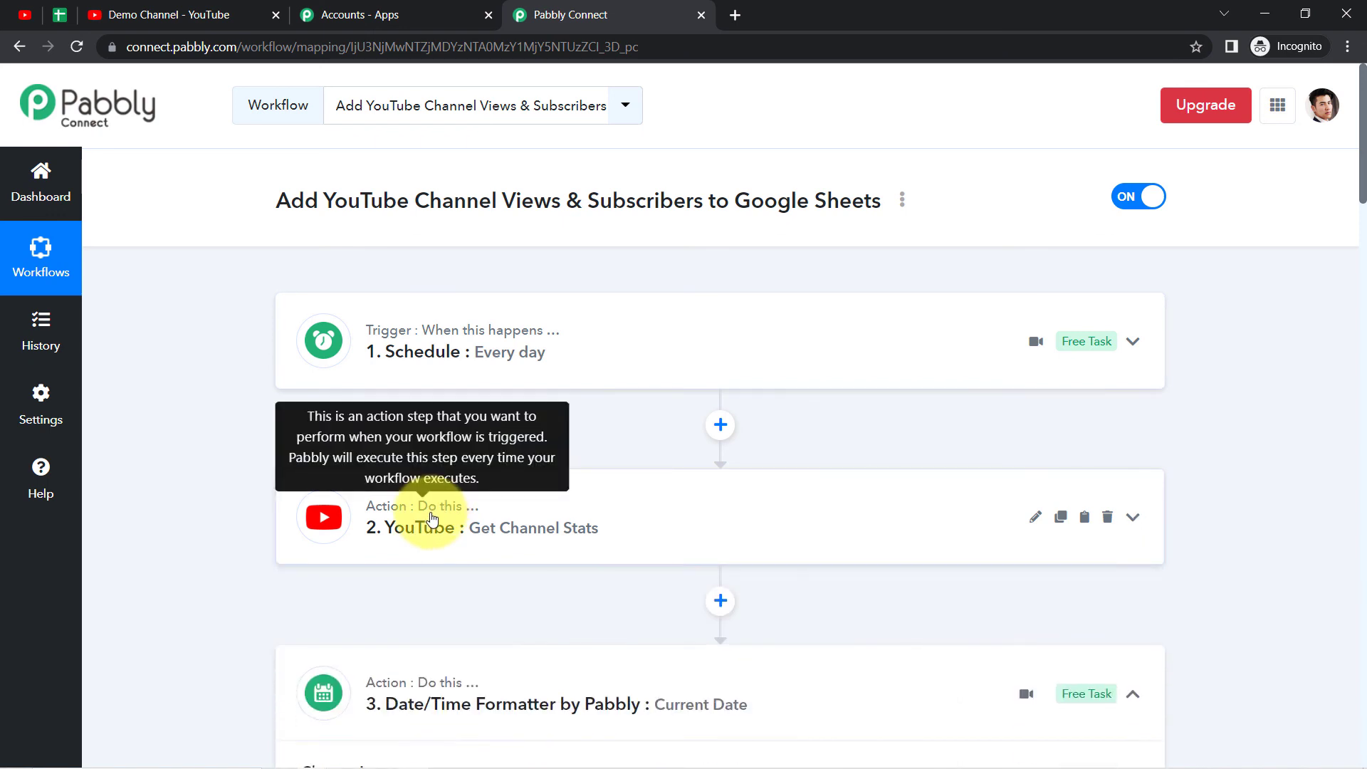
left_click(399, 707)
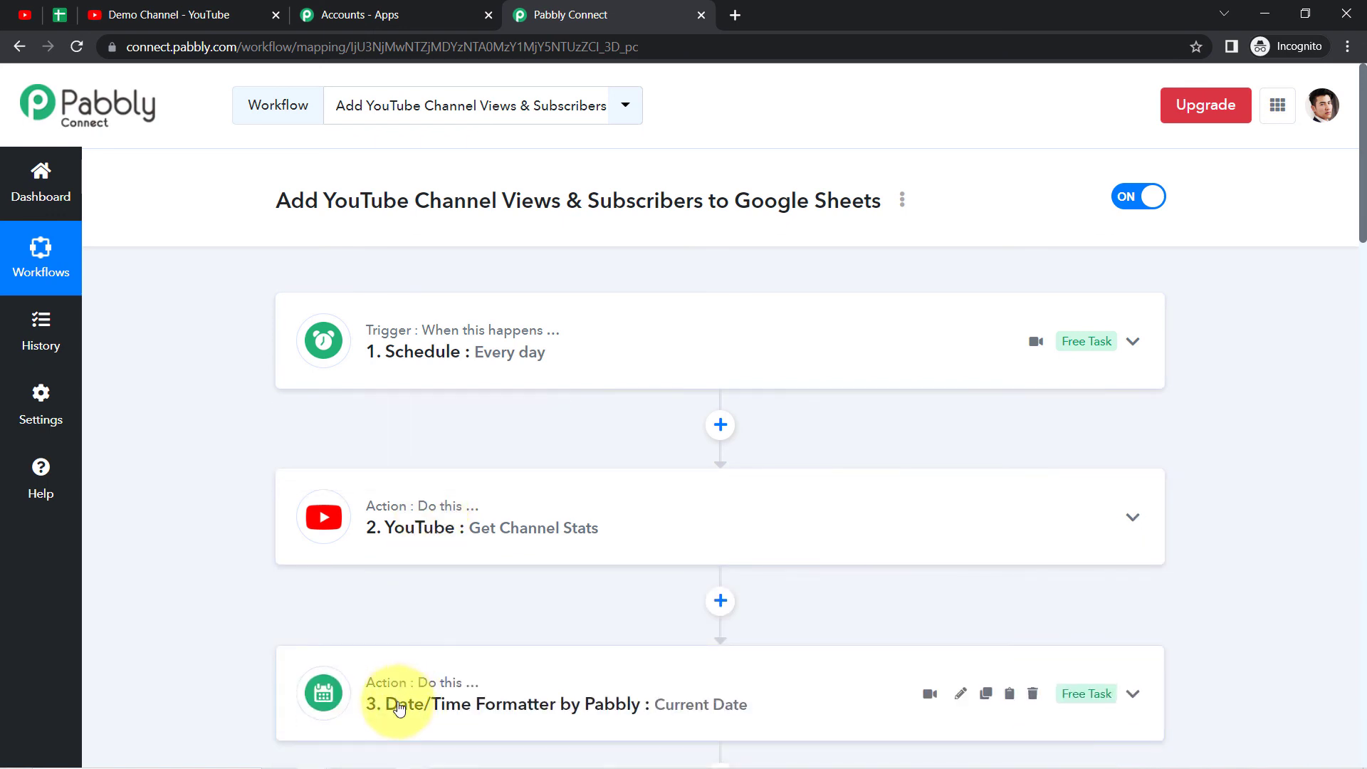
left_click(442, 351)
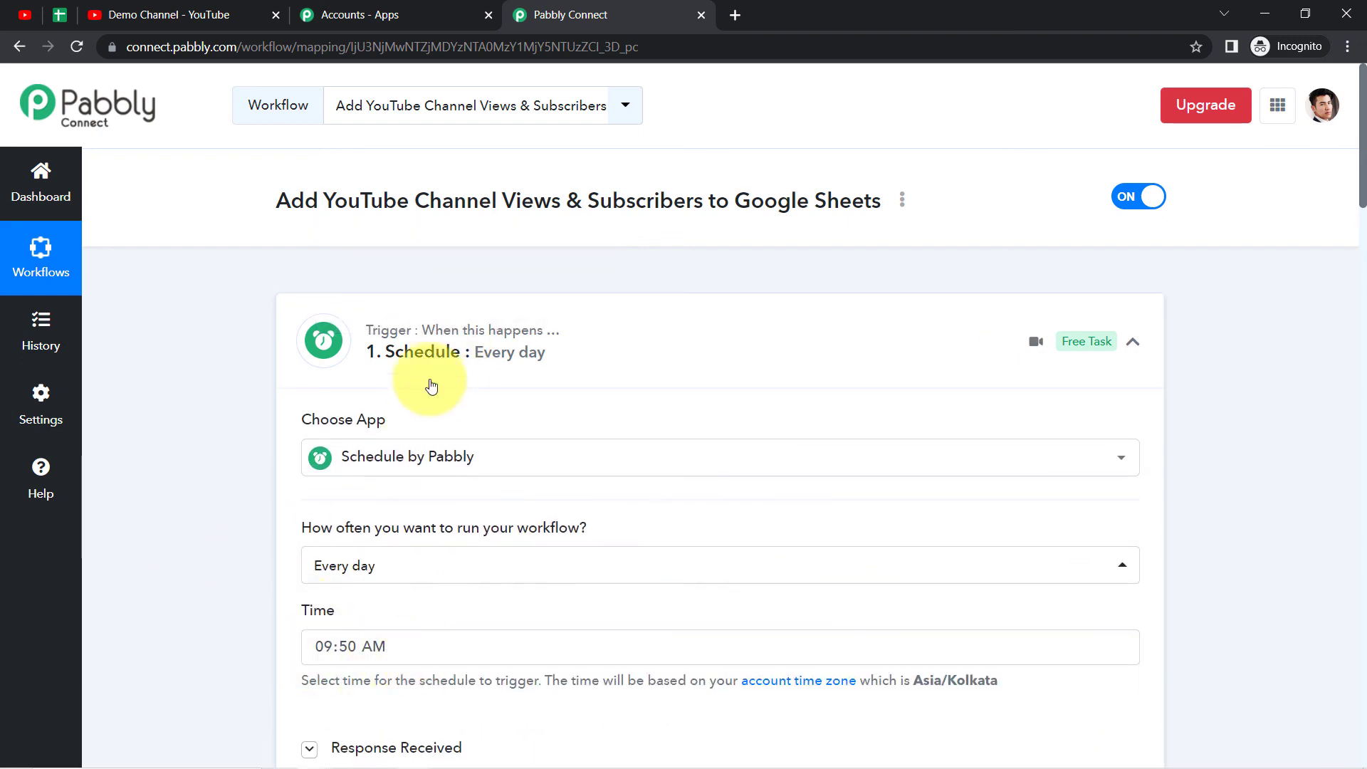
left_click(436, 355)
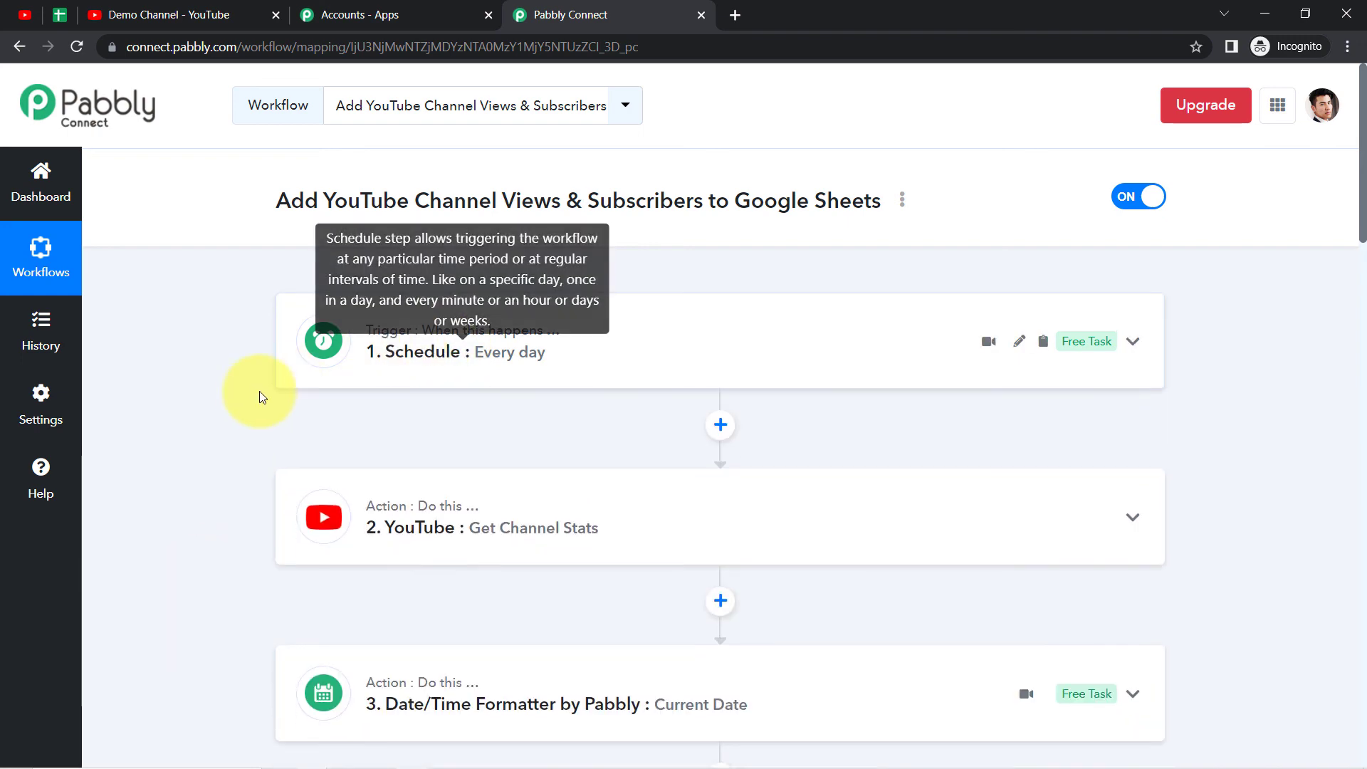
Examine the Date, Views and Subribers Added columns in the Google Sheets spreadsheet from row 2 downward
left_click(60, 14)
left_click(214, 290)
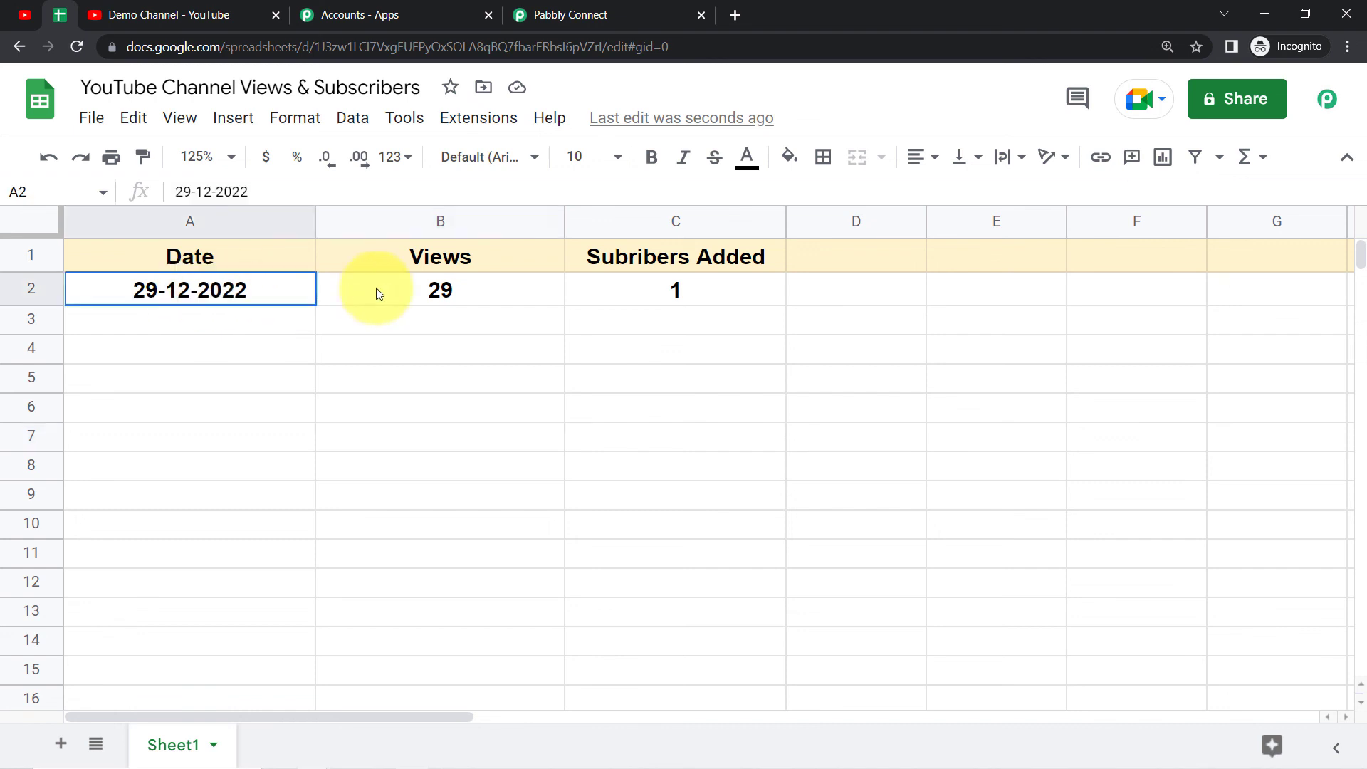
left_click_drag(376, 293, 414, 518)
left_click(414, 518)
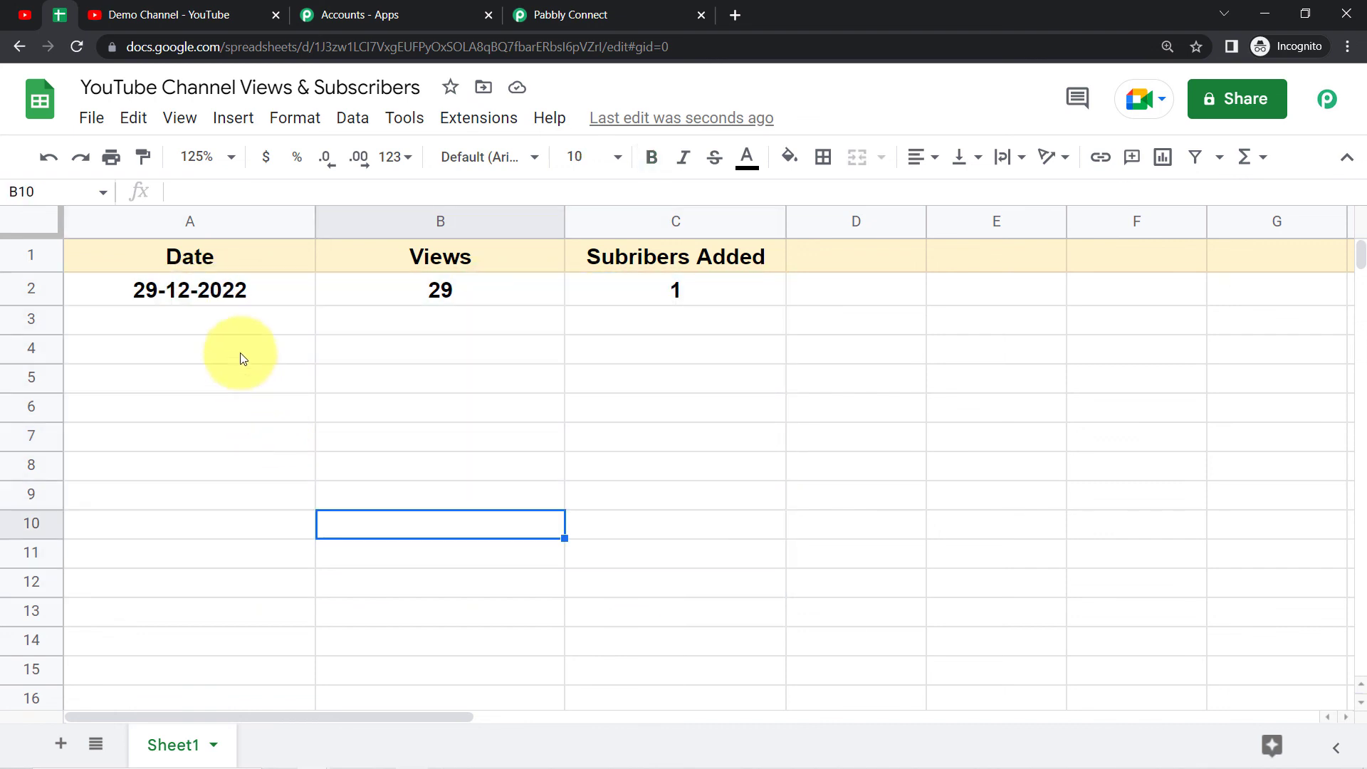
left_click_drag(244, 290, 681, 693)
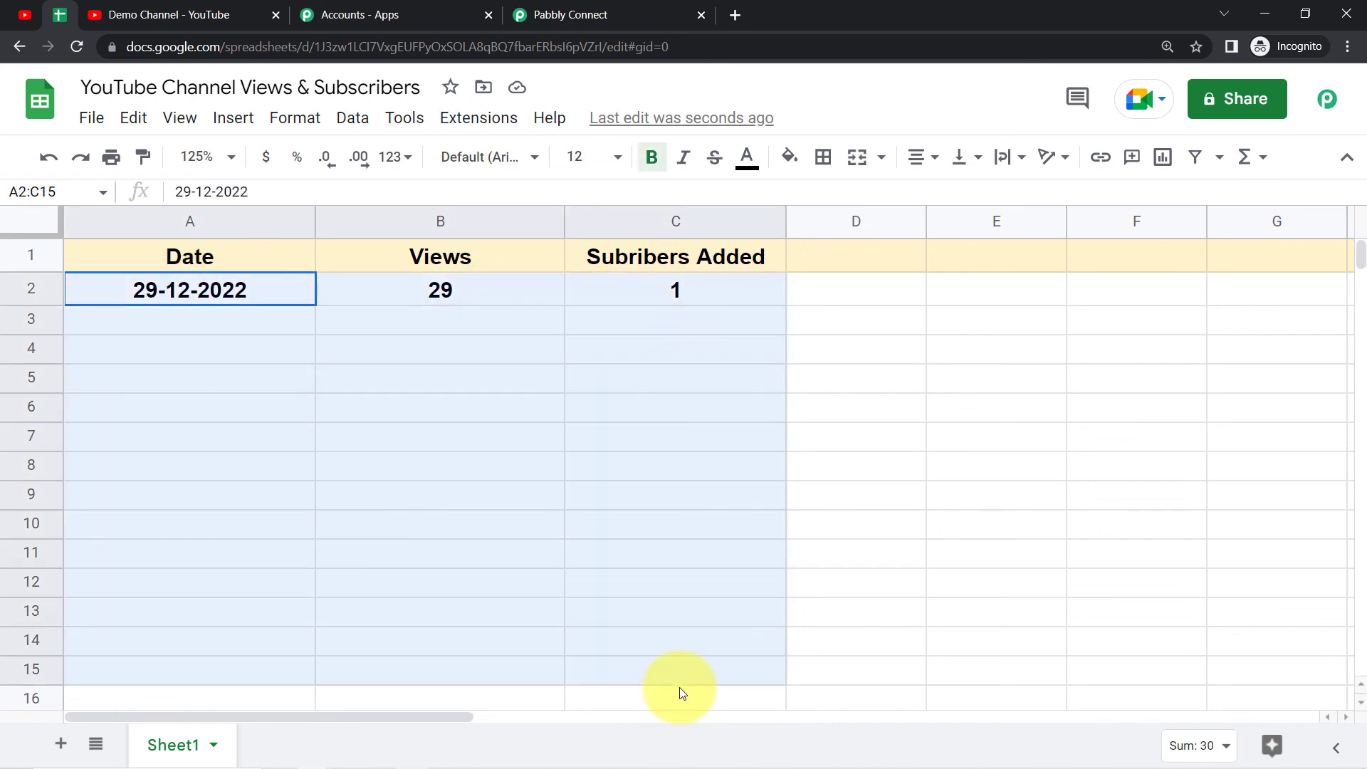
left_click(558, 537)
left_click_drag(256, 291, 254, 546)
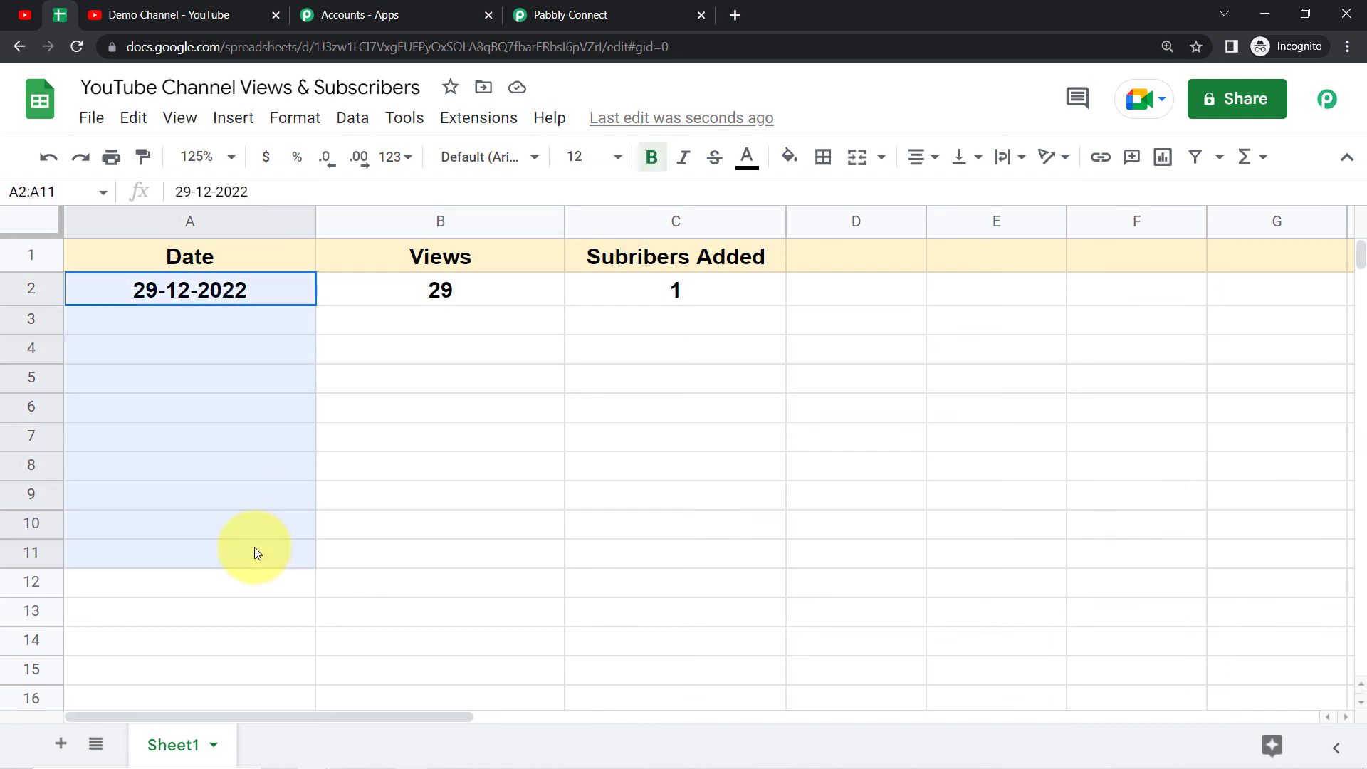
left_click_drag(399, 292, 402, 552)
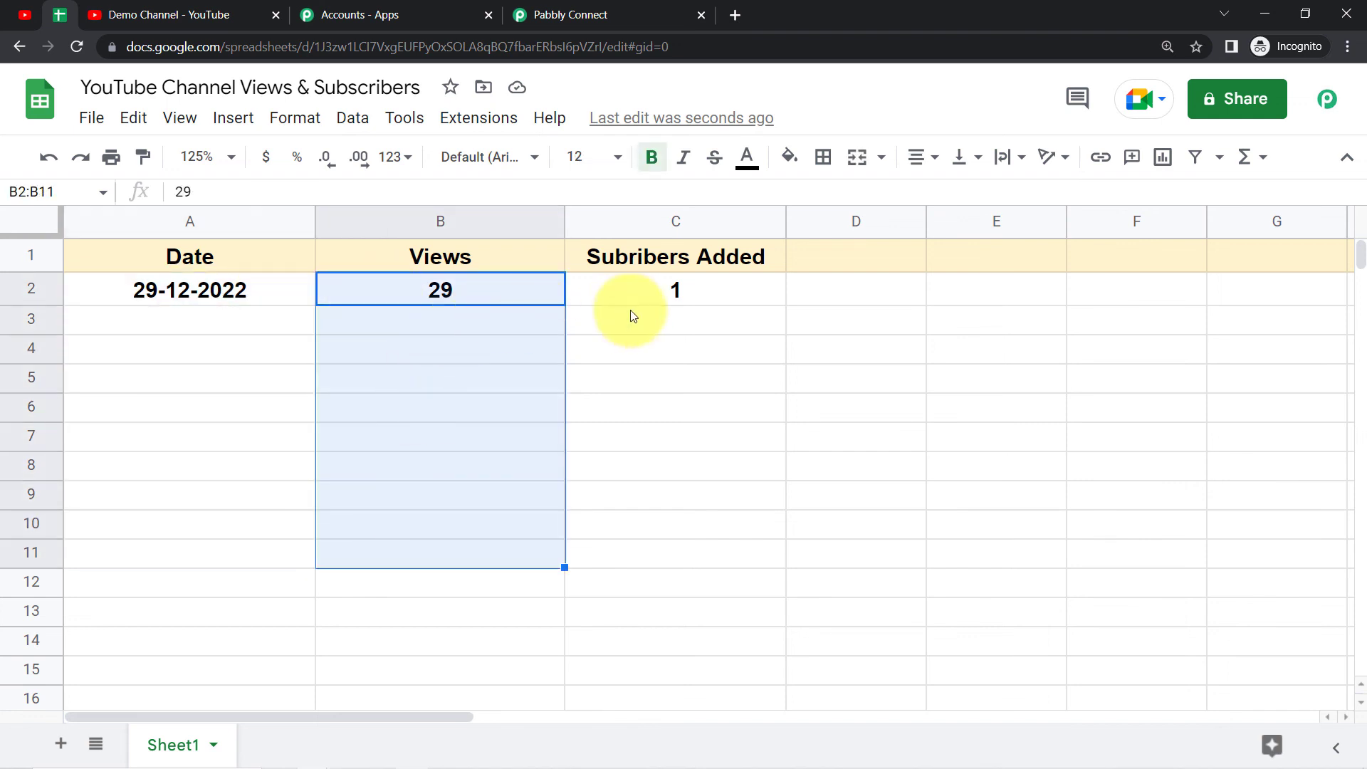
left_click_drag(665, 291, 648, 609)
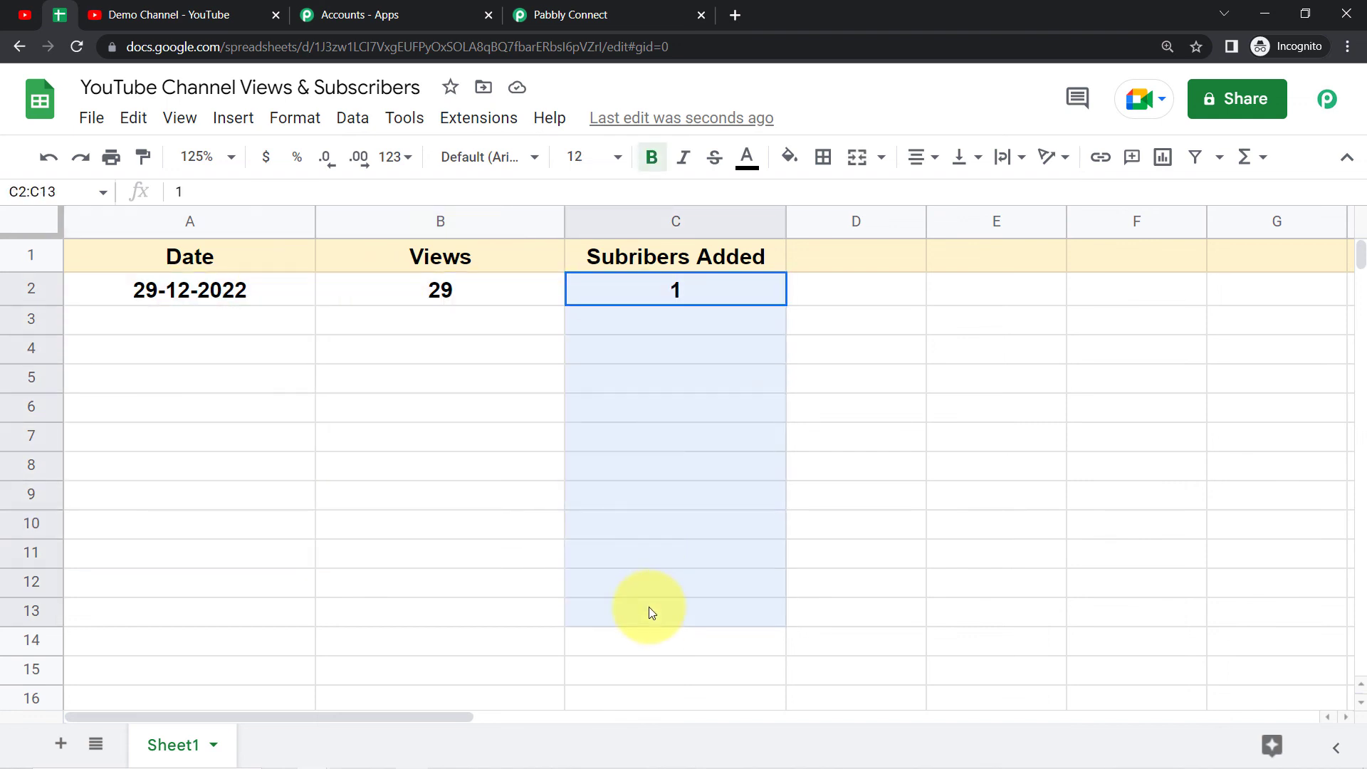
Generate a share link for the Add YouTube Channel Views & Subscribers to Google Sheets workflow in Pabbly Connect and highlight its URL
left_click(527, 5)
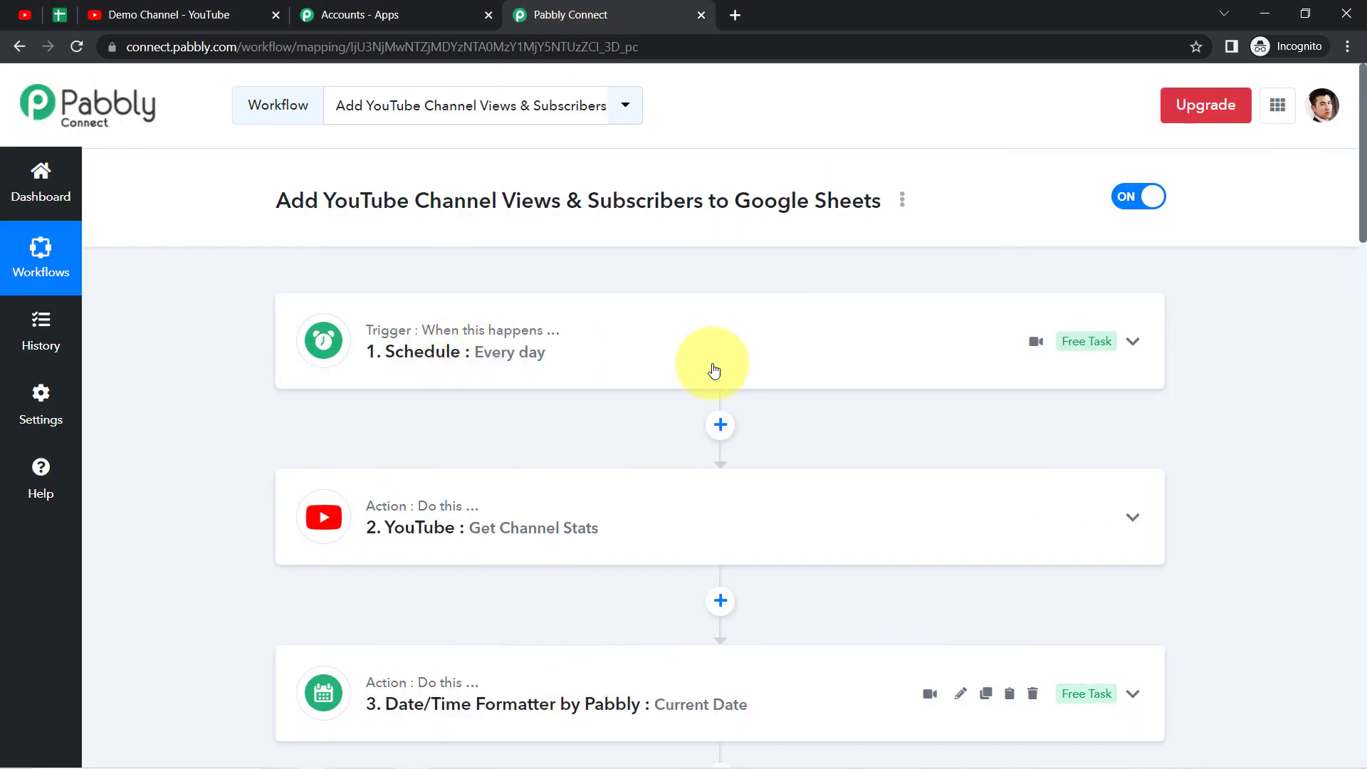
left_click(903, 202)
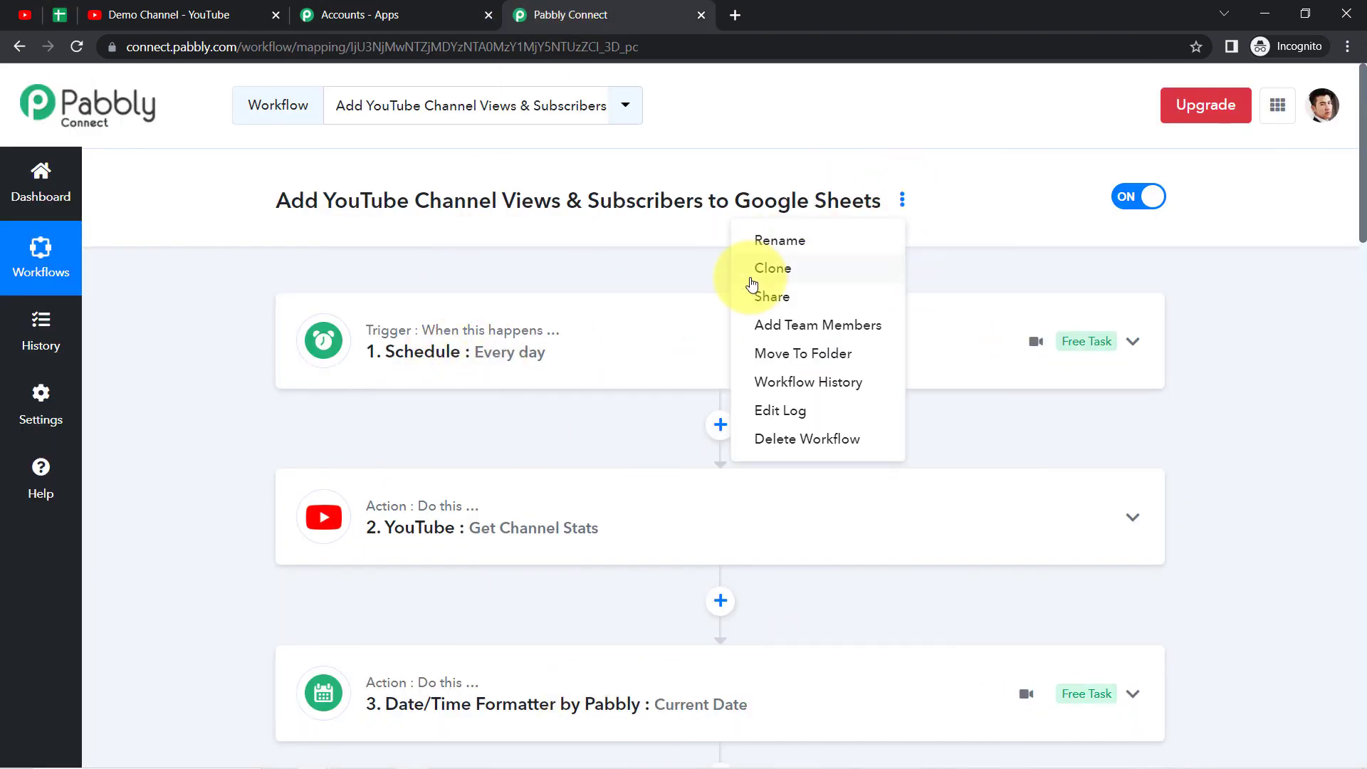
left_click(757, 296)
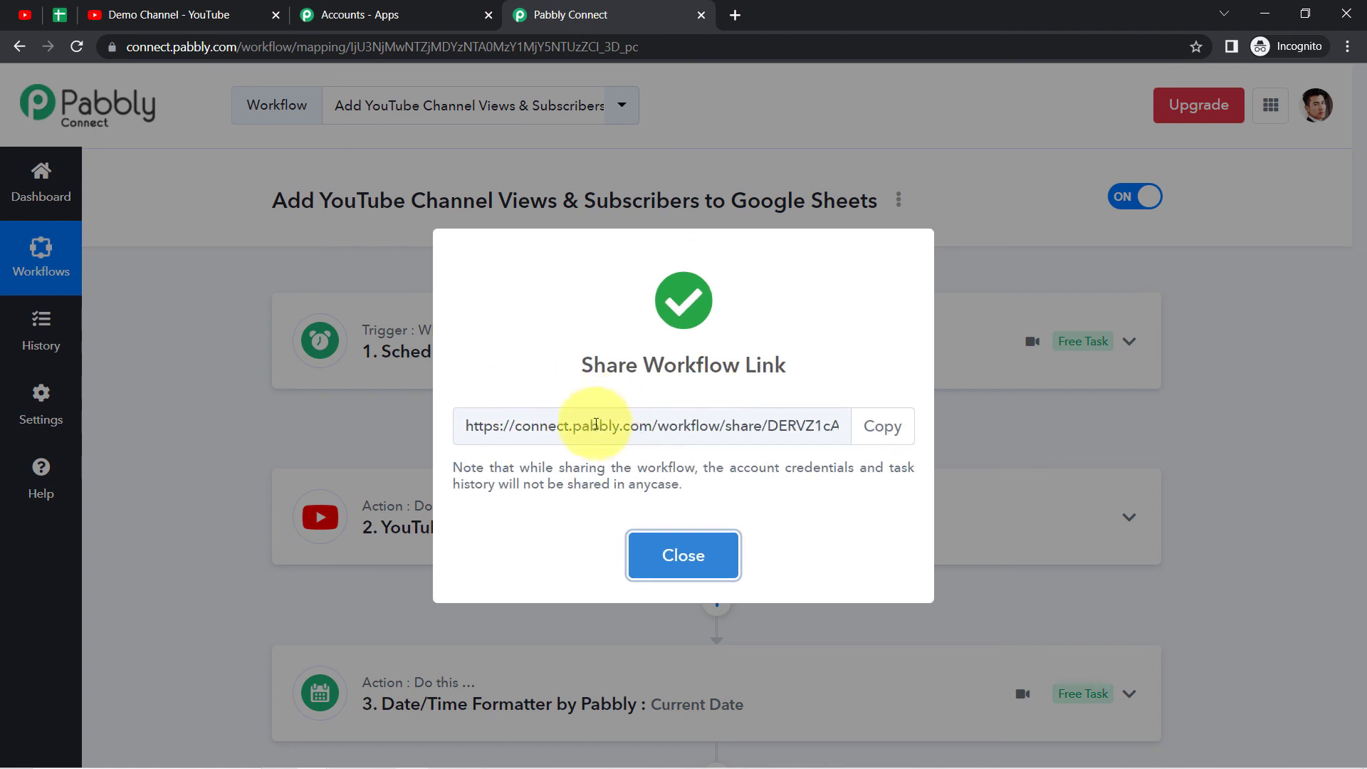
left_click(591, 422)
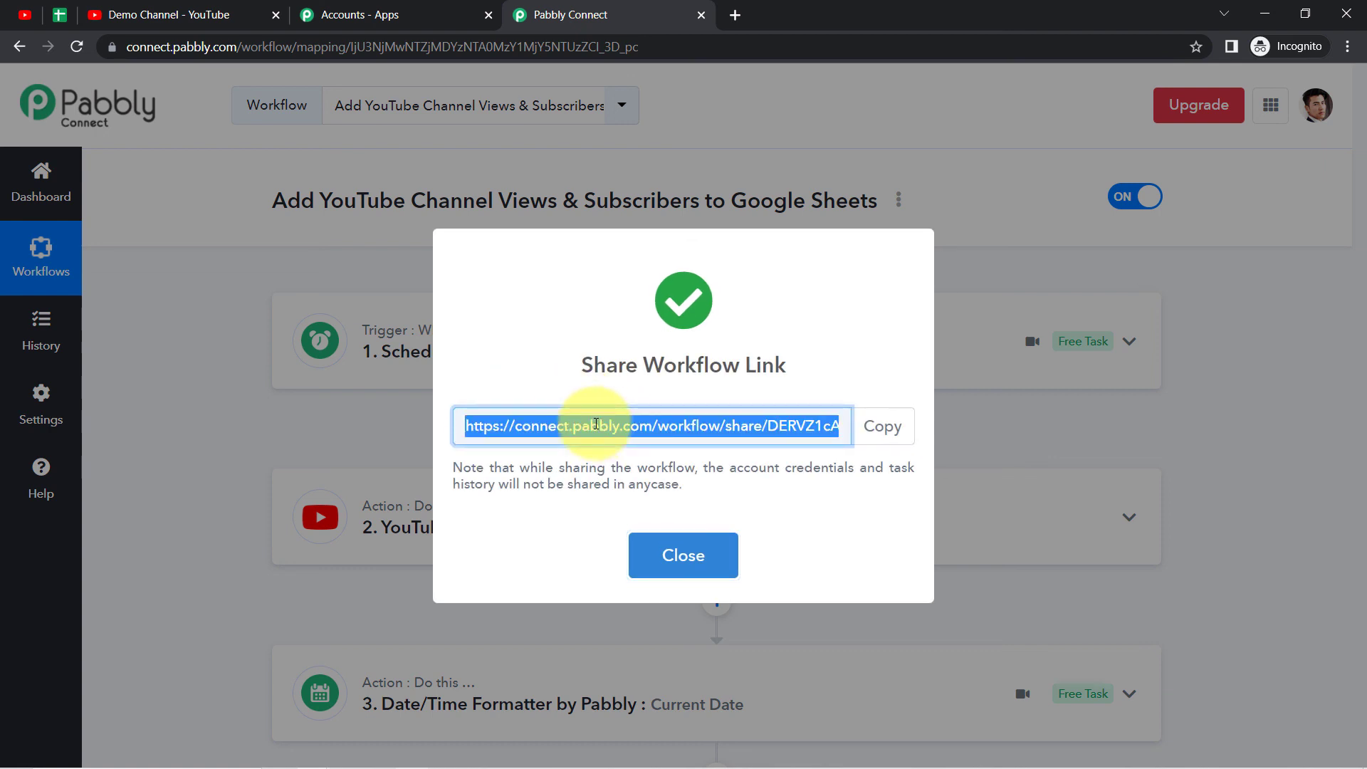
left_click(639, 426)
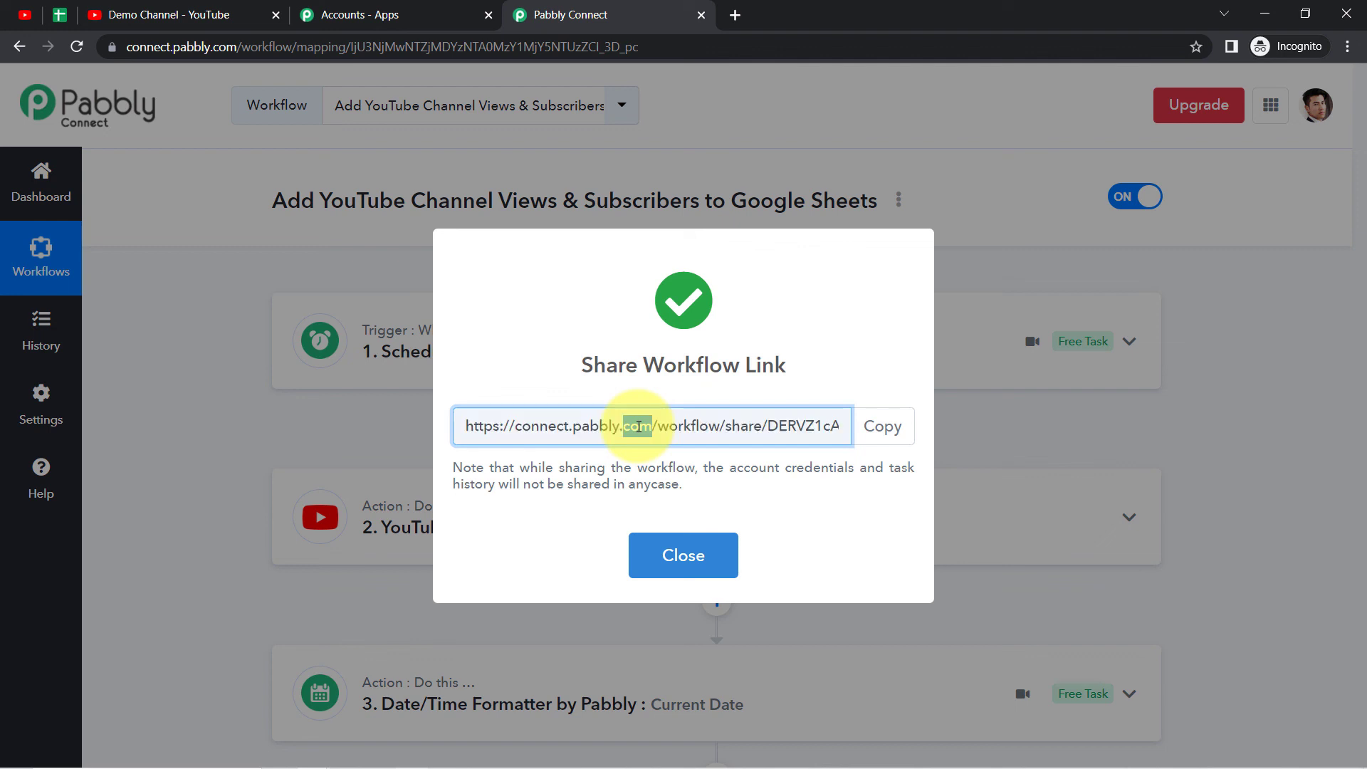